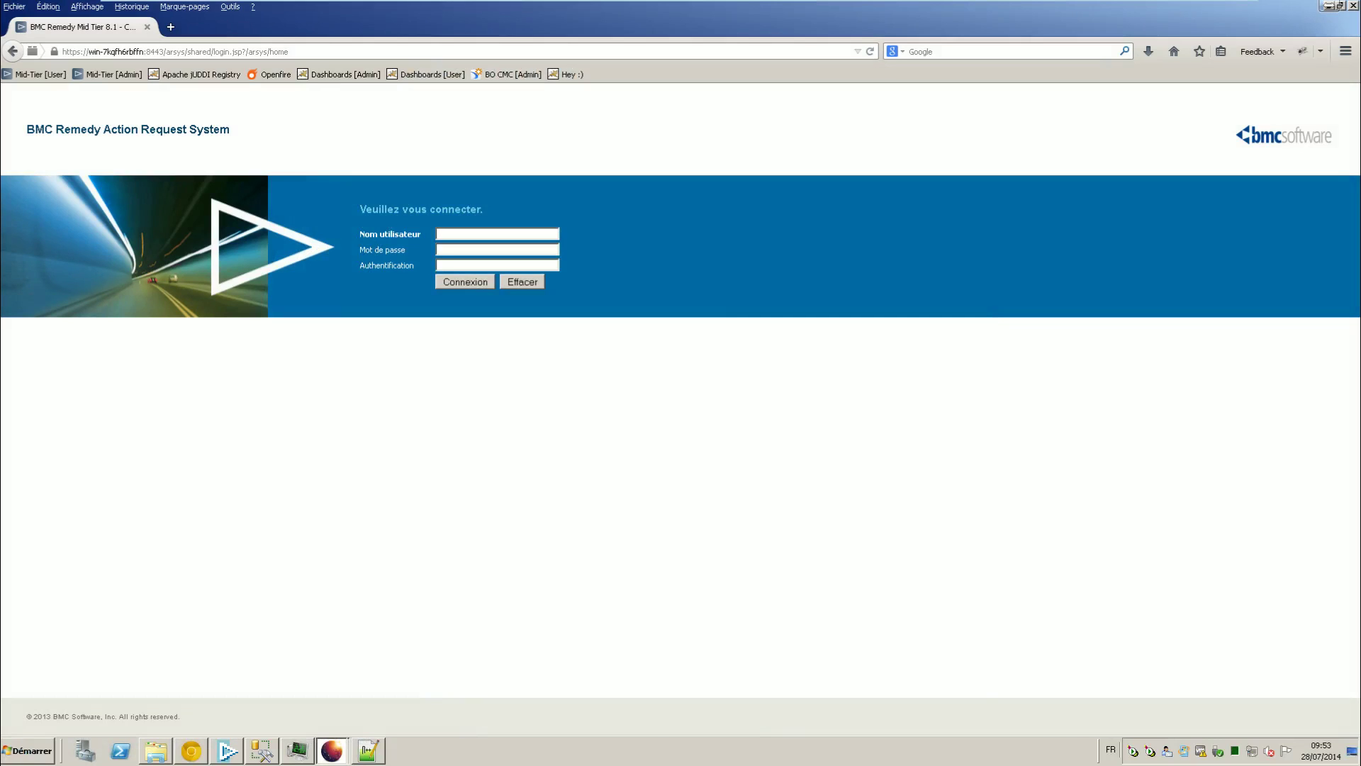
- Log in to Mid Tier with the user's name and password to reach the IT Home console
{"action": "left_click", "coordinate": [505, 234]}
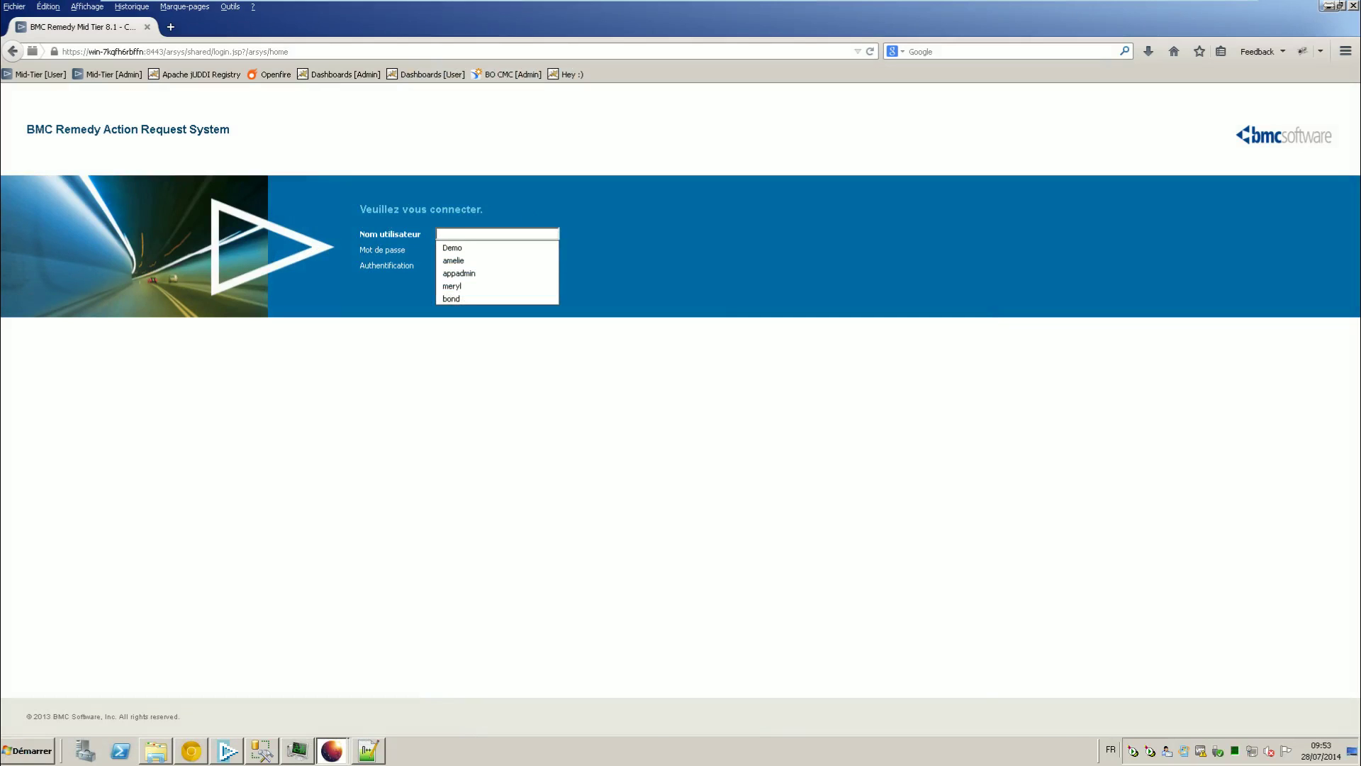
{"action": "type", "text": "meryl"}
{"action": "key", "text": "Tab"}
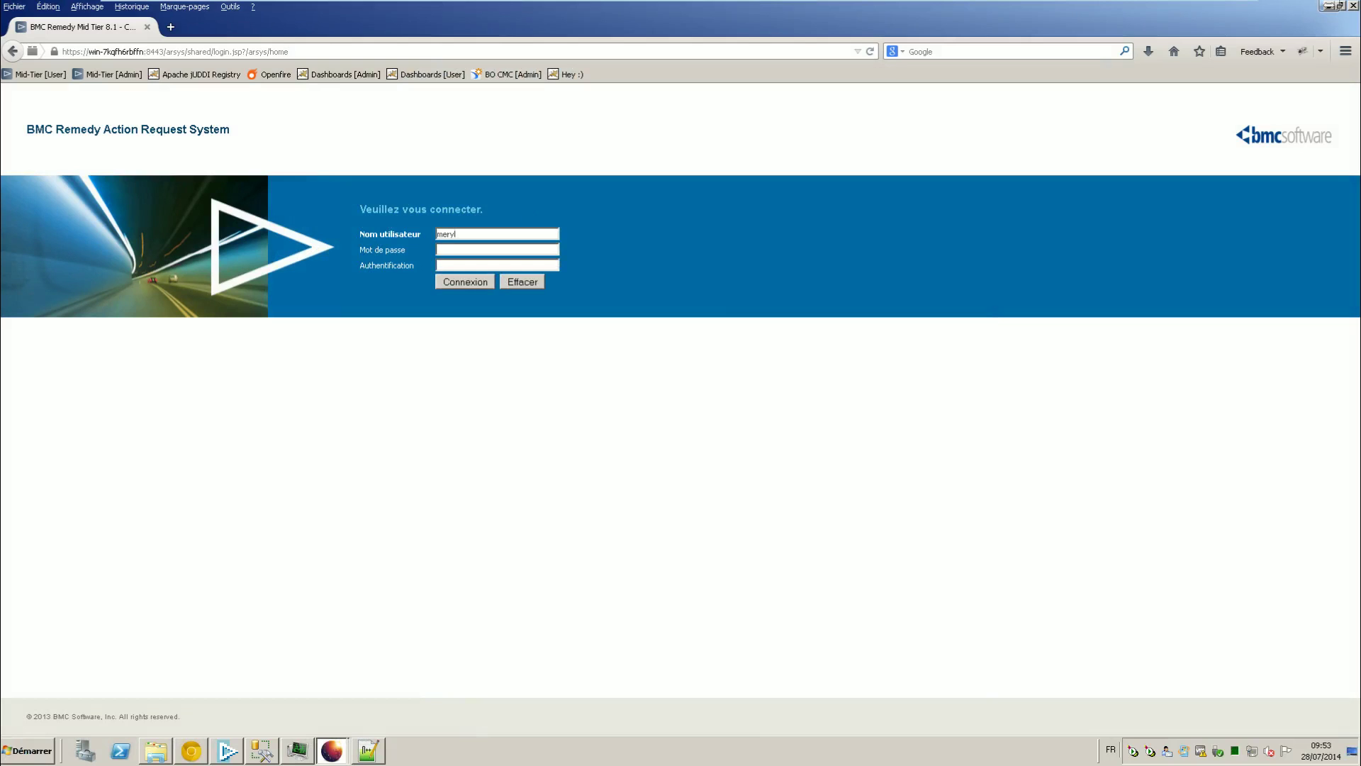
{"action": "type", "text": "••••••••••"}
{"action": "key", "text": "Return"}
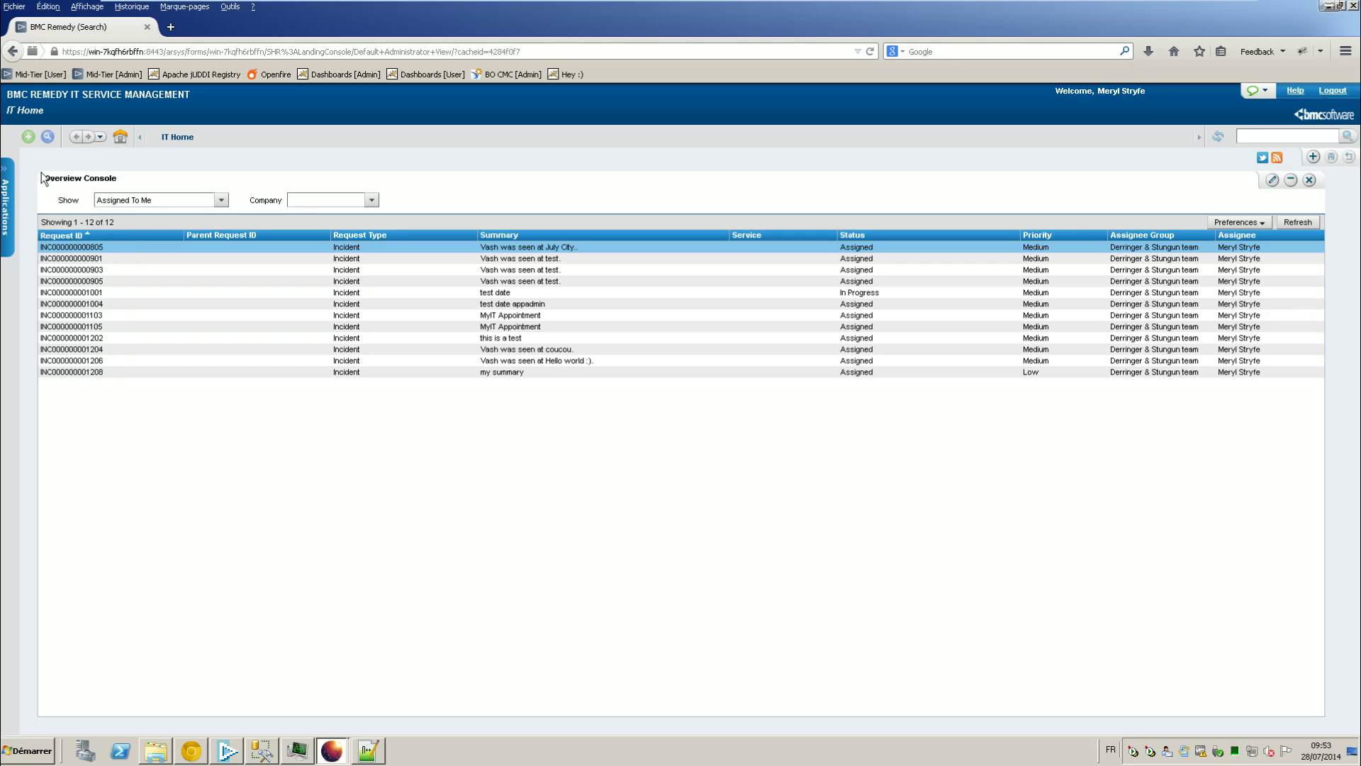
- Go to the Service Catalog Manager Console and show All 18 request definitions
{"action": "left_click", "coordinate": [6, 186]}
{"action": "mouse_move", "coordinate": [126, 441]}
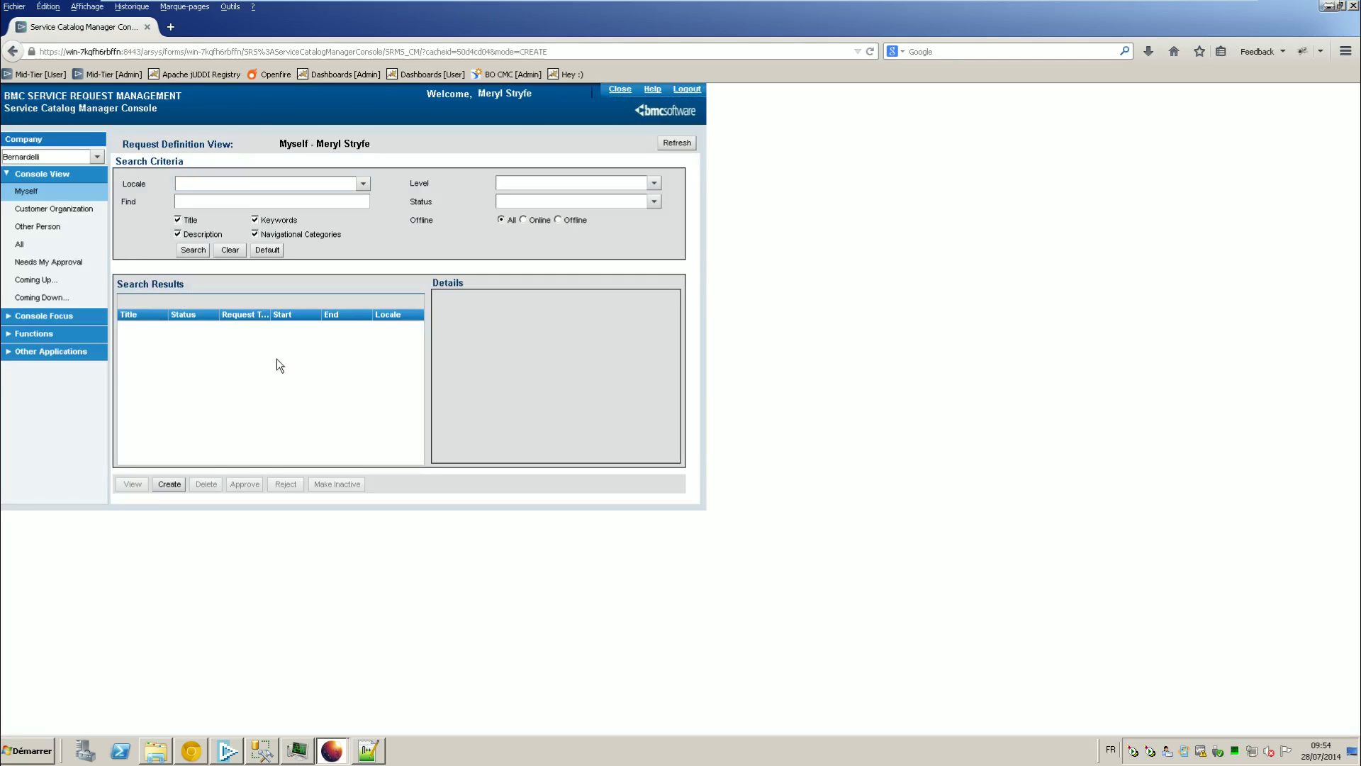
{"action": "left_click", "coordinate": [66, 246]}
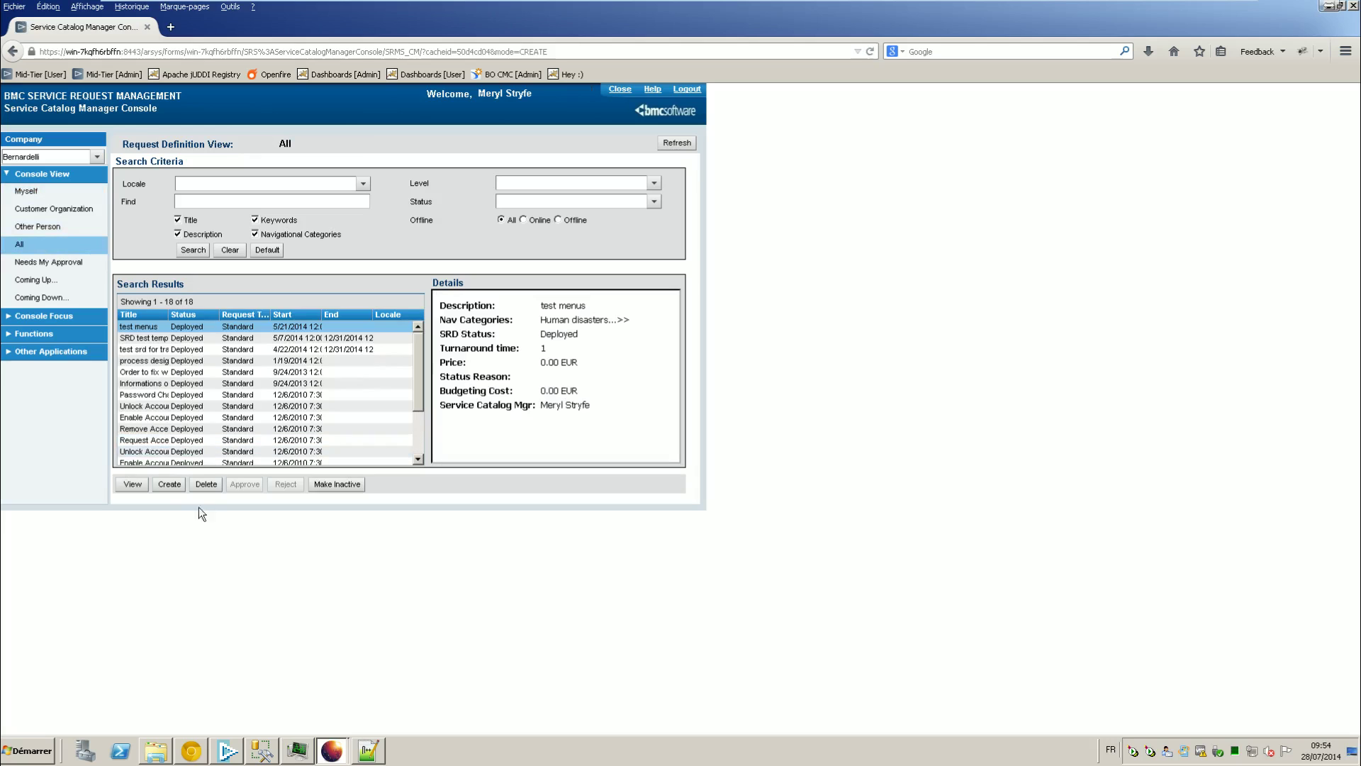
- Create a new request definition titled 'Tea or coffee?' with the same text as its description
{"action": "left_click", "coordinate": [170, 485]}
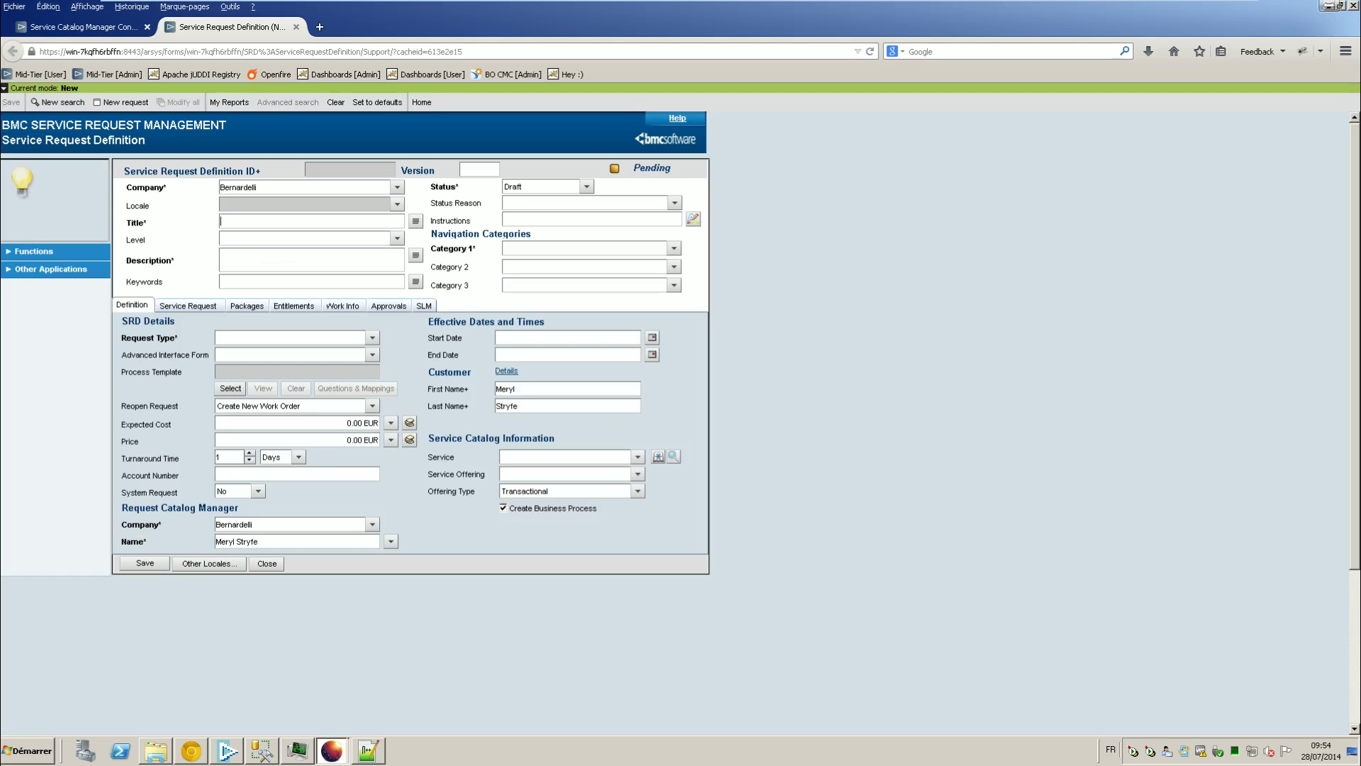
{"action": "type", "text": "Tea or coffee?"}
{"action": "key", "text": "ctrl+a"}
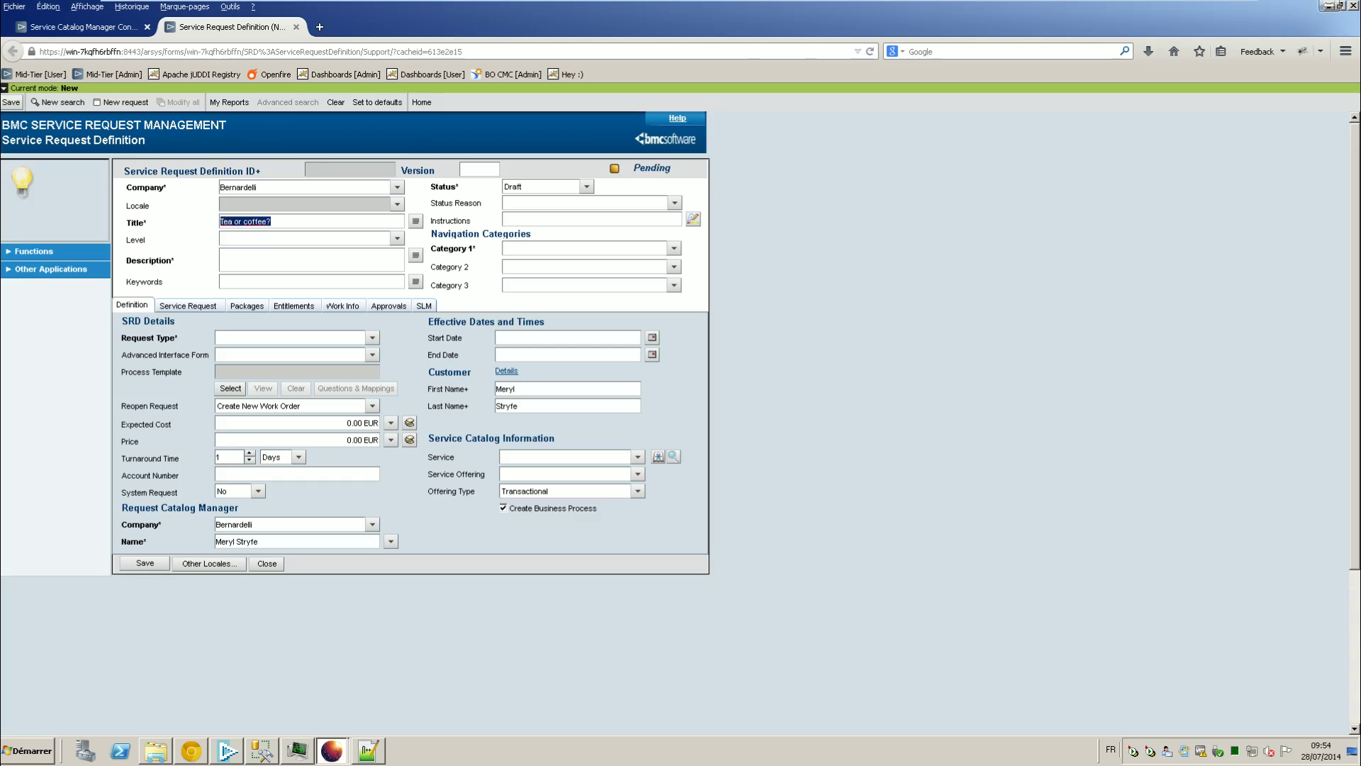
{"action": "key", "text": "ctrl+c"}
{"action": "left_click", "coordinate": [364, 260]}
{"action": "key", "text": "ctrl+v"}
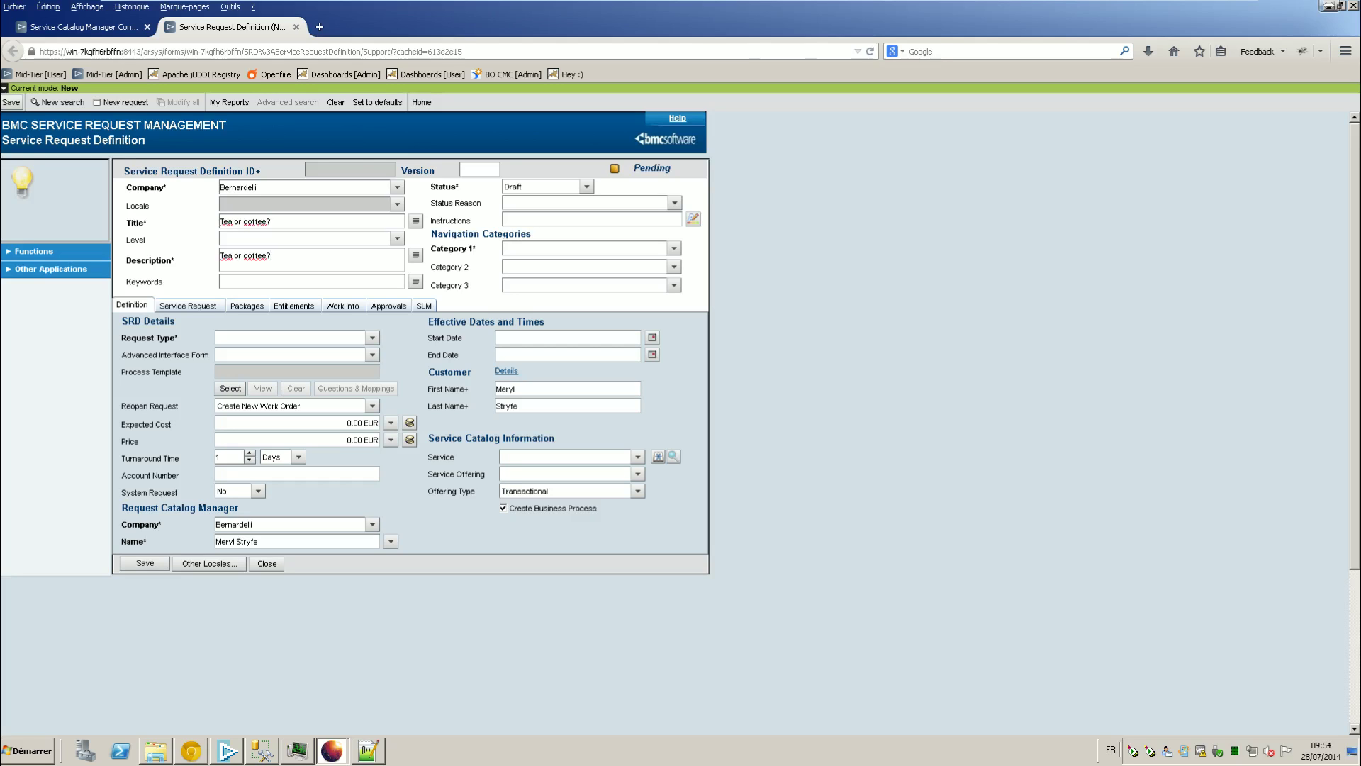
- Set Category 1 to Human disasters and the Request Type to Standard
{"action": "left_click", "coordinate": [673, 248]}
{"action": "left_click", "coordinate": [647, 262]}
{"action": "left_click", "coordinate": [372, 338]}
{"action": "left_click", "coordinate": [317, 351]}
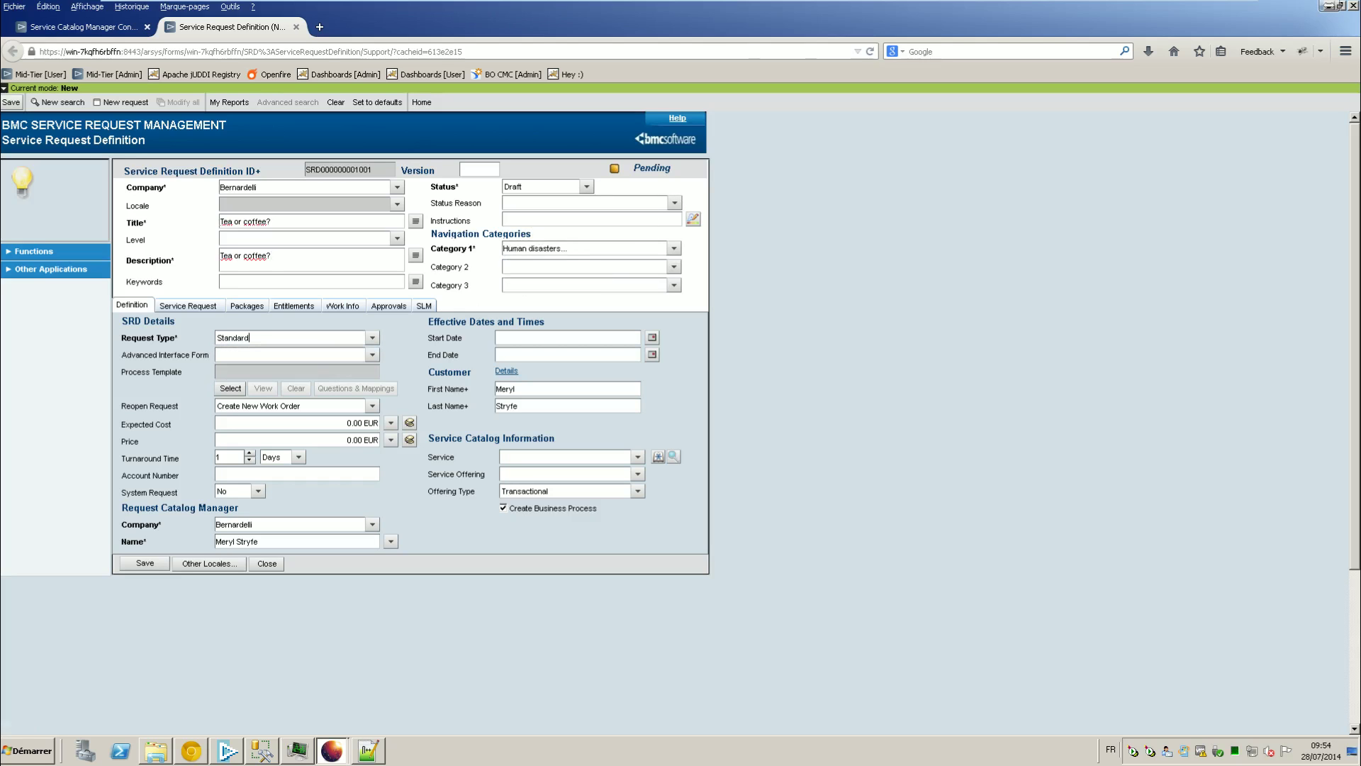
- Attach Process Template sample Incident to the request definition
{"action": "left_click", "coordinate": [230, 387]}
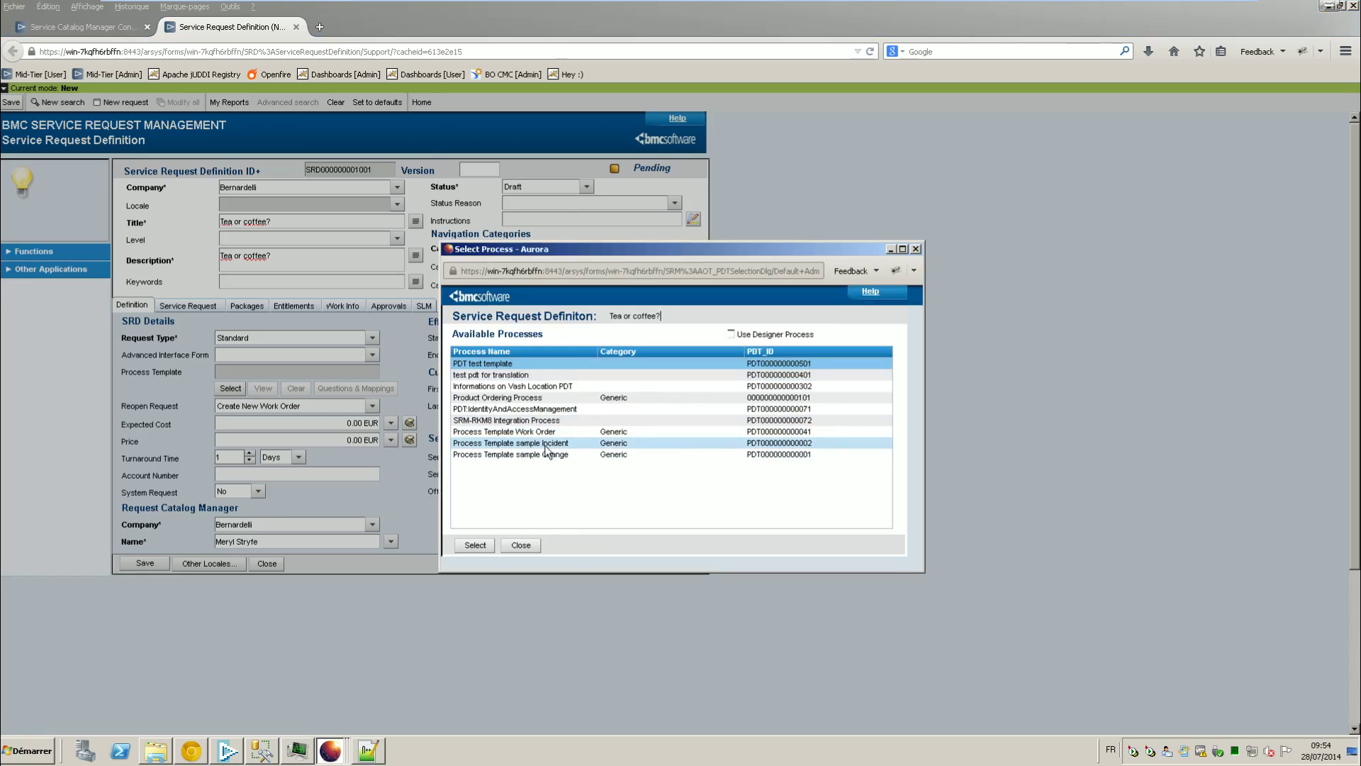
{"action": "left_click", "coordinate": [545, 446]}
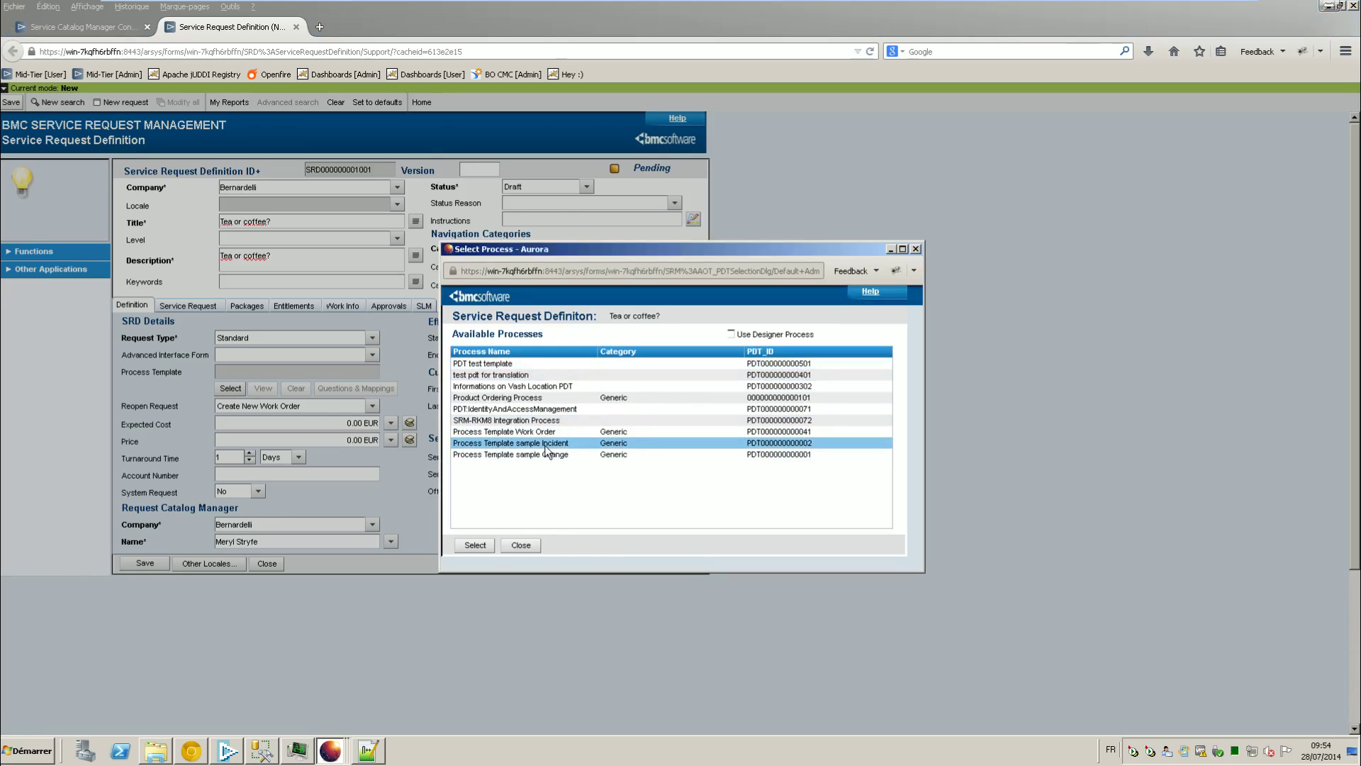
{"action": "left_click", "coordinate": [480, 546]}
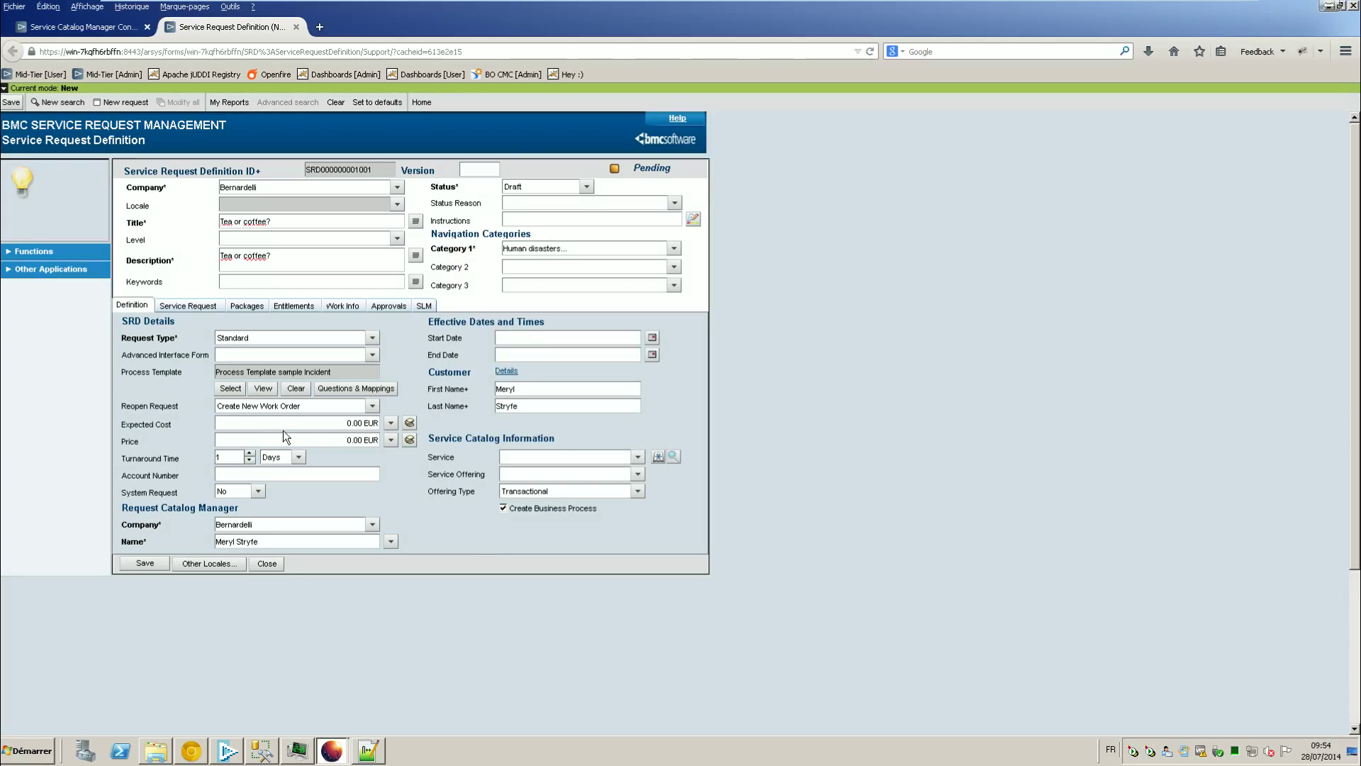
- Set the start date to 7/27/2014 and the end date to 12/31/2014
{"action": "left_click", "coordinate": [652, 338]}
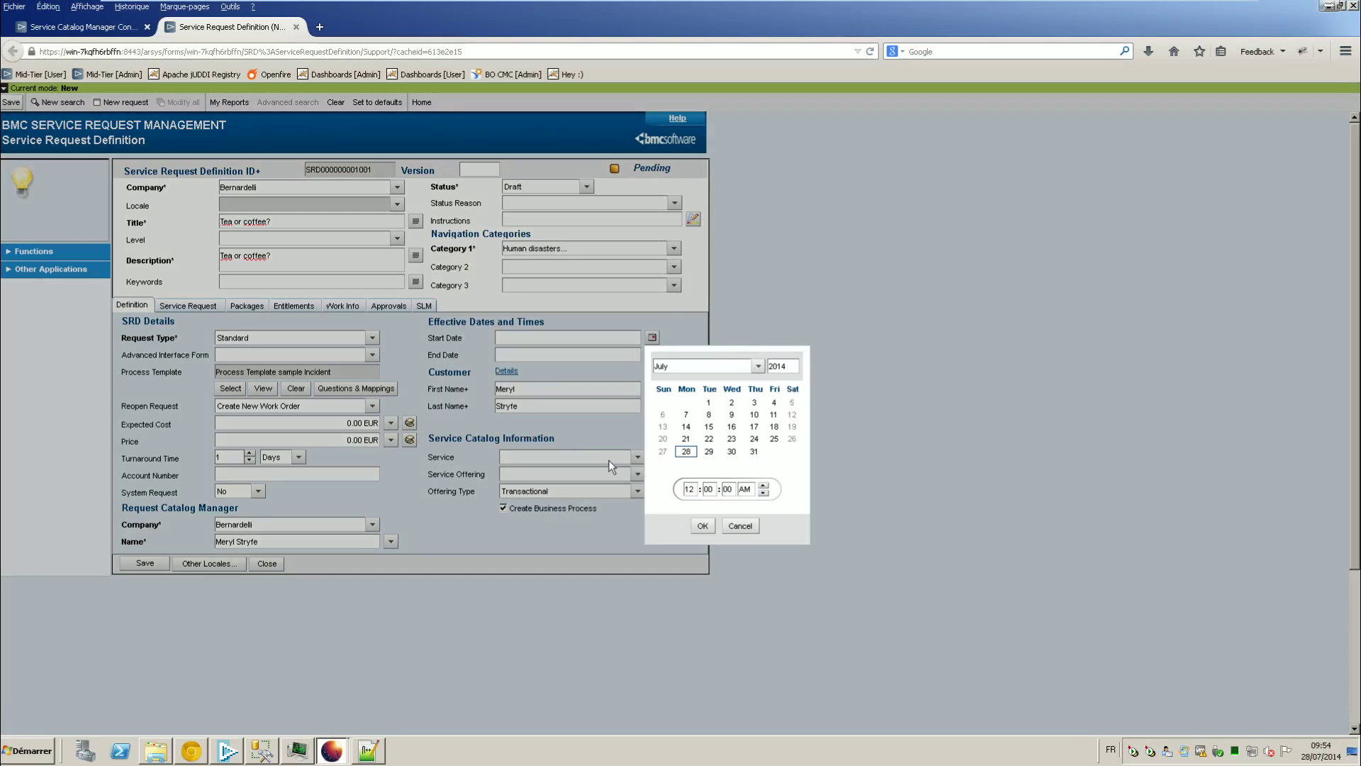
{"action": "left_click", "coordinate": [702, 526]}
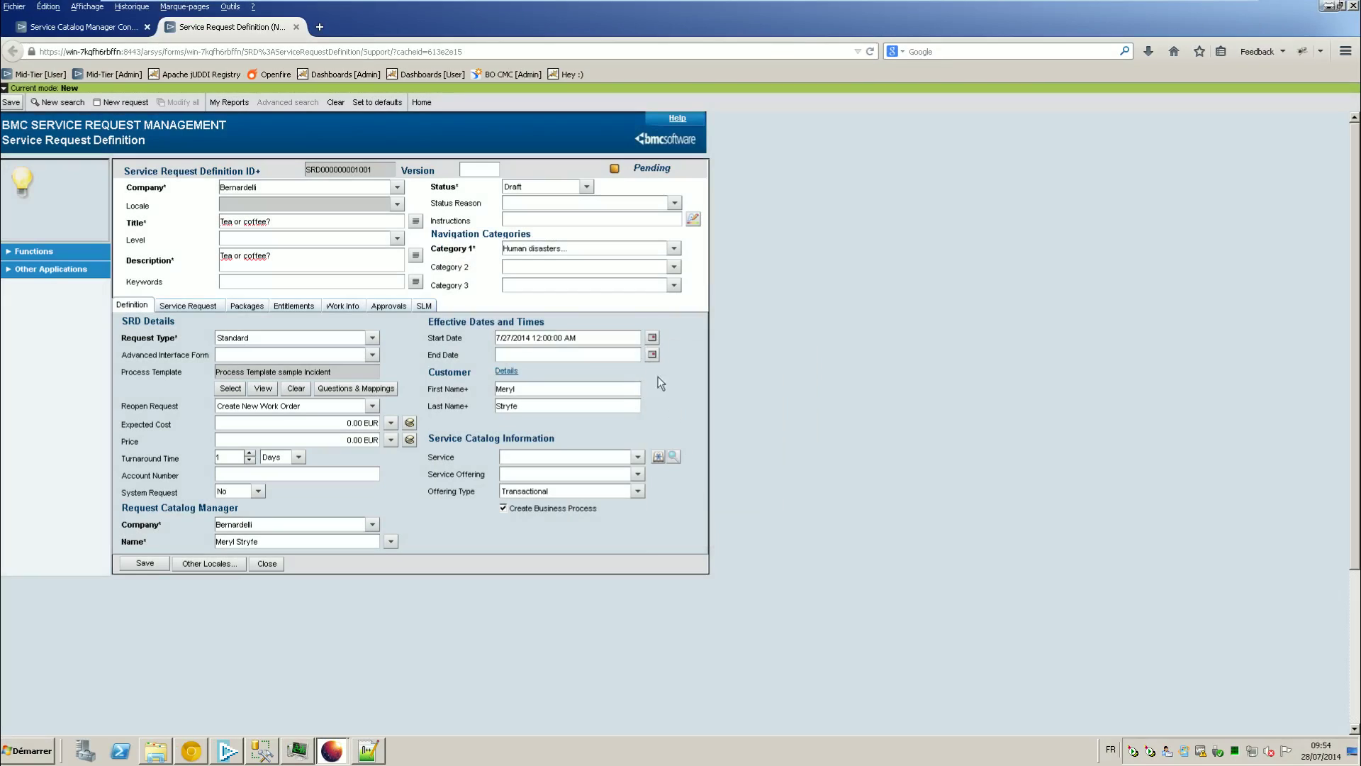
{"action": "left_click", "coordinate": [652, 356]}
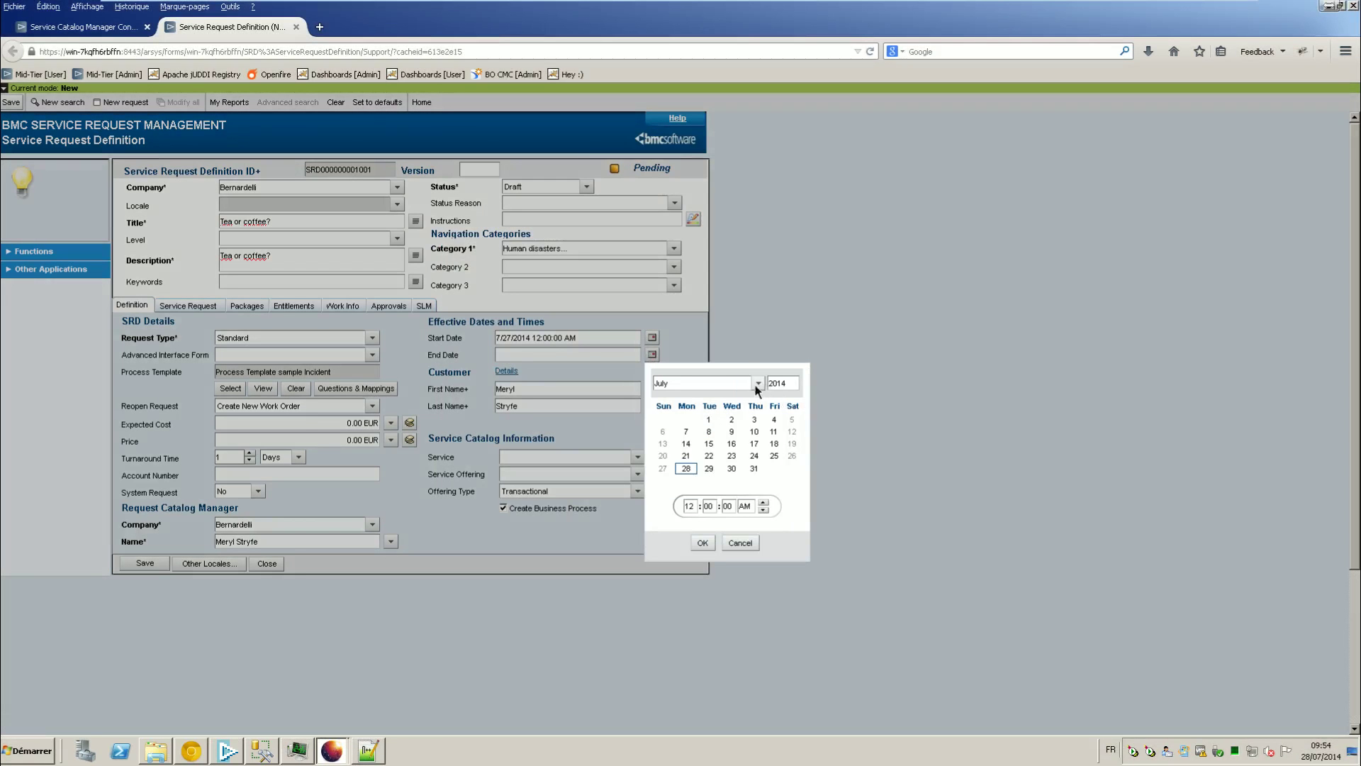
{"action": "left_click", "coordinate": [757, 384]}
{"action": "left_click", "coordinate": [682, 522]}
{"action": "left_click", "coordinate": [731, 468]}
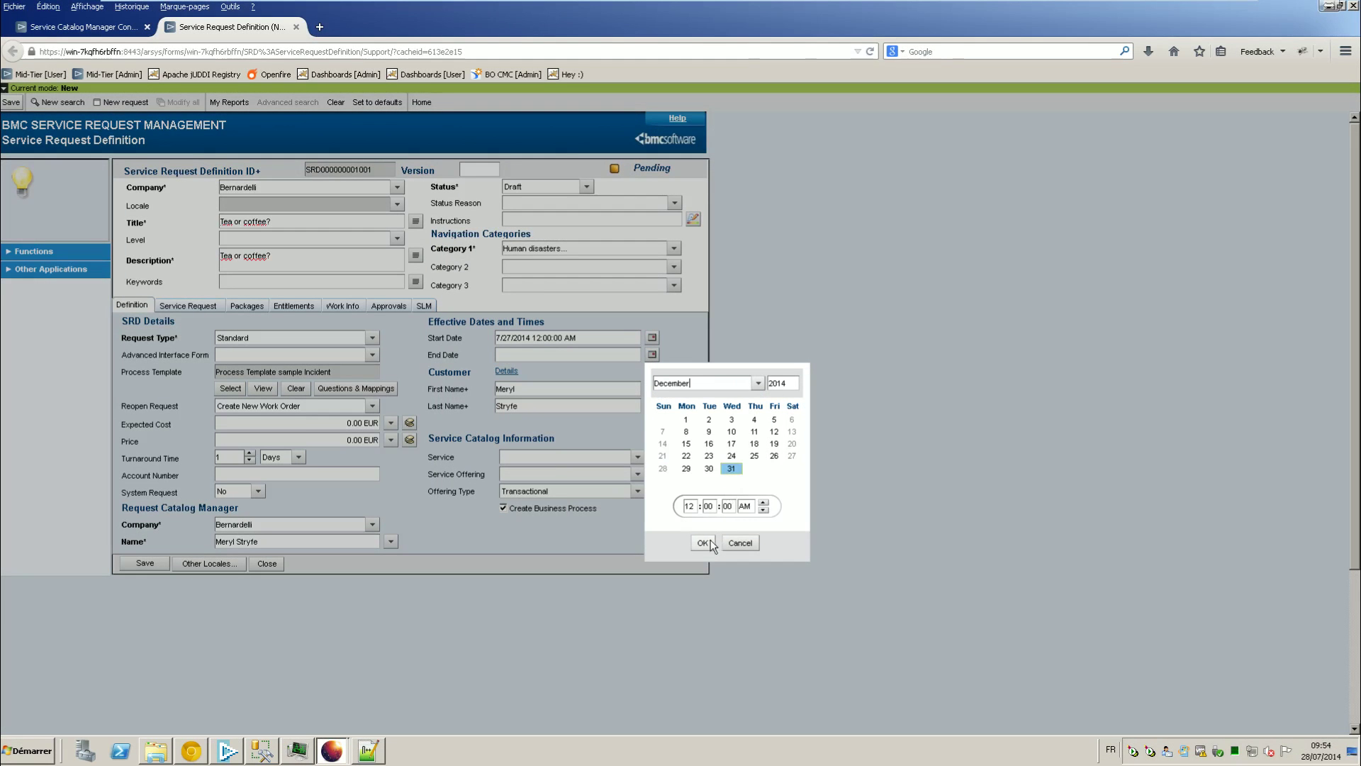
{"action": "left_click", "coordinate": [702, 542]}
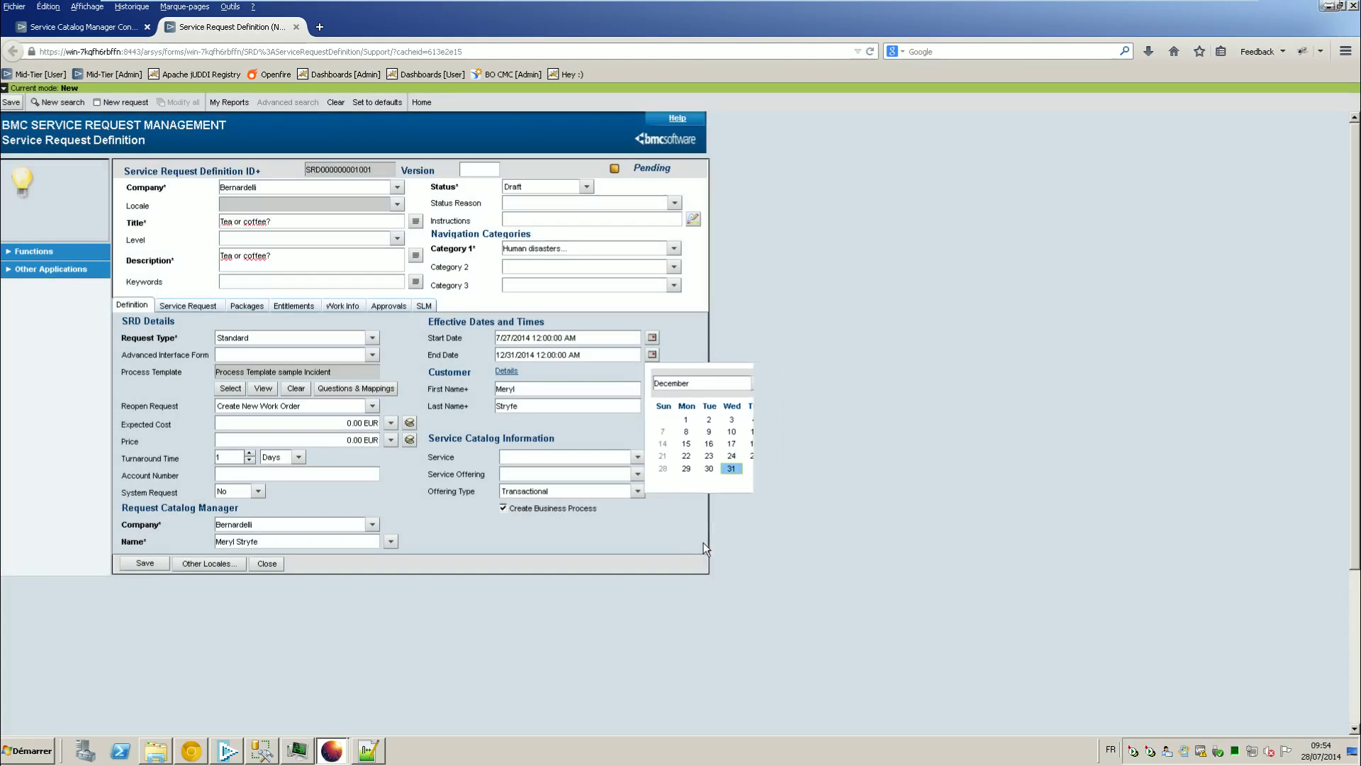
- Review the service request and approver settings, then save the definition
{"action": "left_click", "coordinate": [191, 306]}
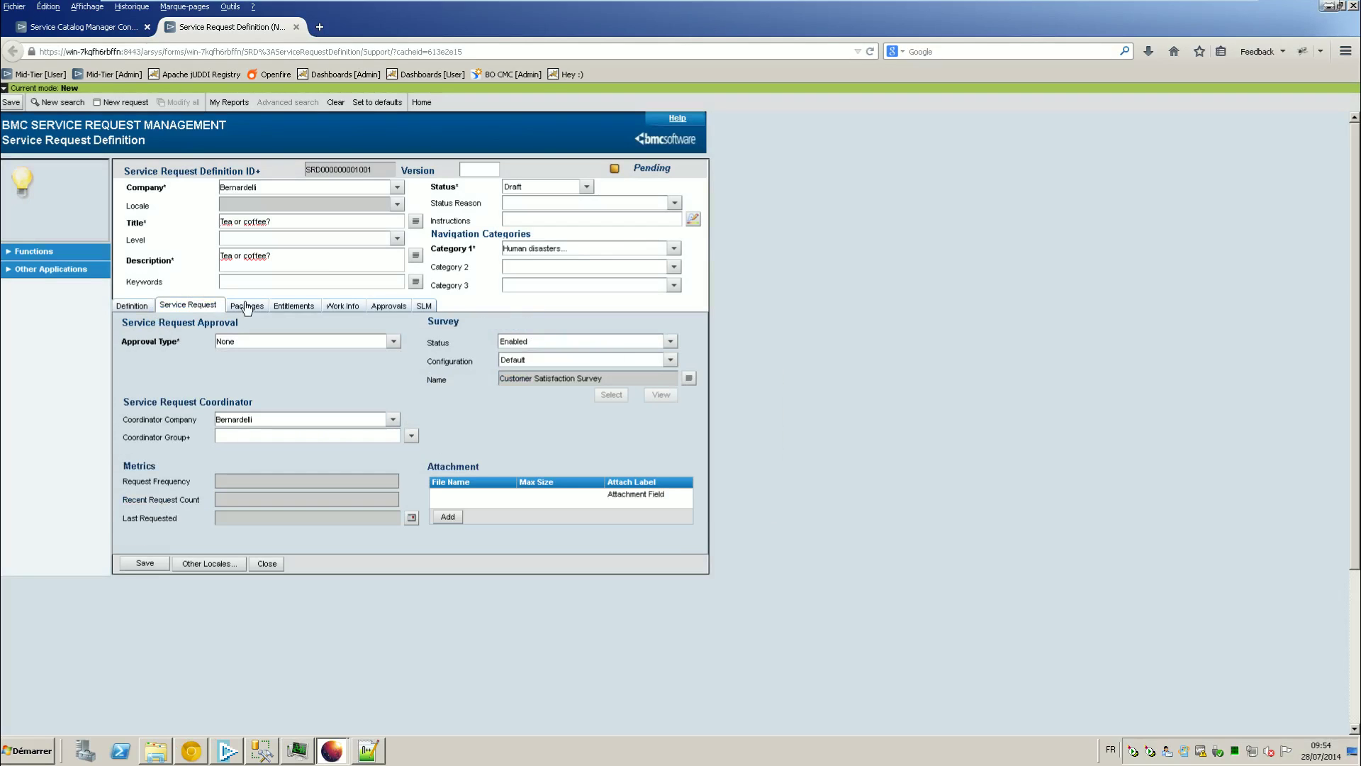
{"action": "left_click", "coordinate": [363, 307]}
{"action": "left_click", "coordinate": [144, 309]}
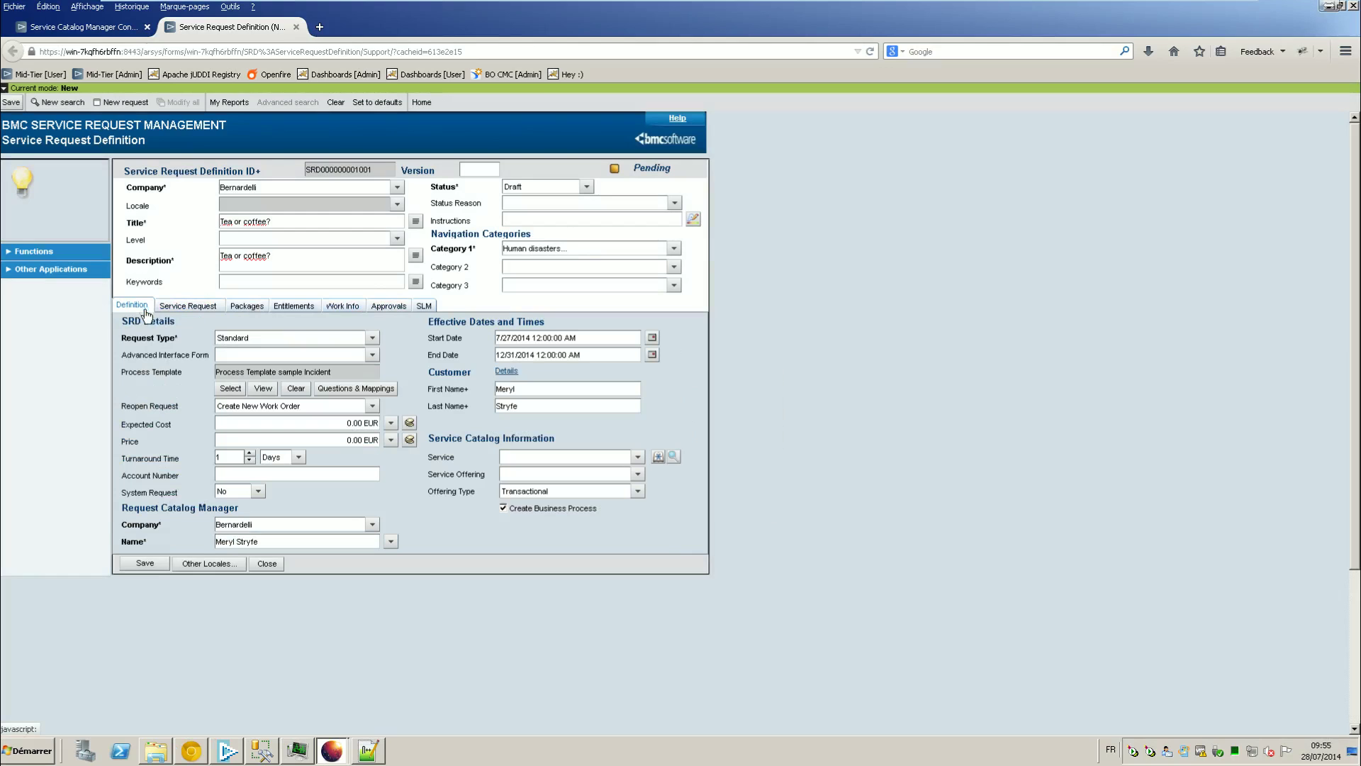
{"action": "left_click", "coordinate": [141, 563]}
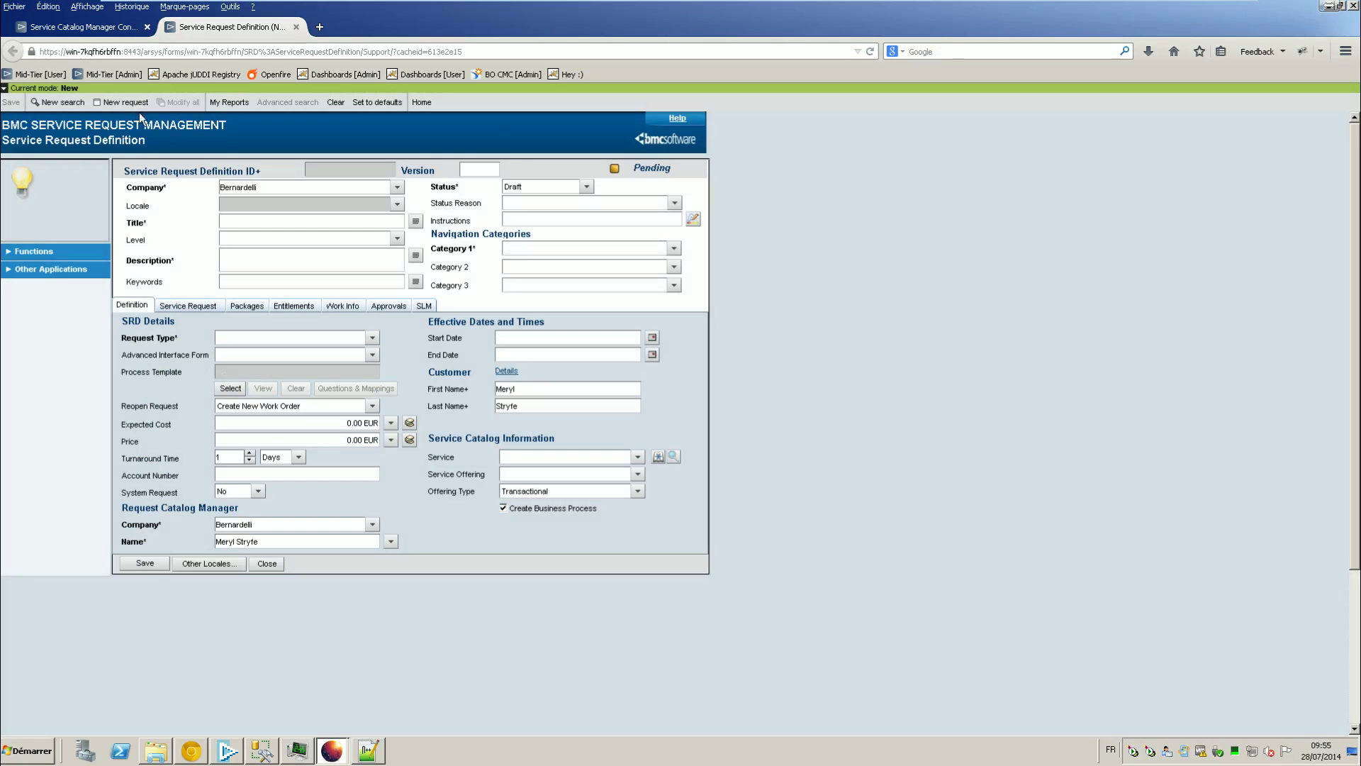
- Reload the saved 'Tea or coffee?' definition and open its questions and mappings
{"action": "left_click", "coordinate": [63, 102]}
{"action": "left_click", "coordinate": [14, 102]}
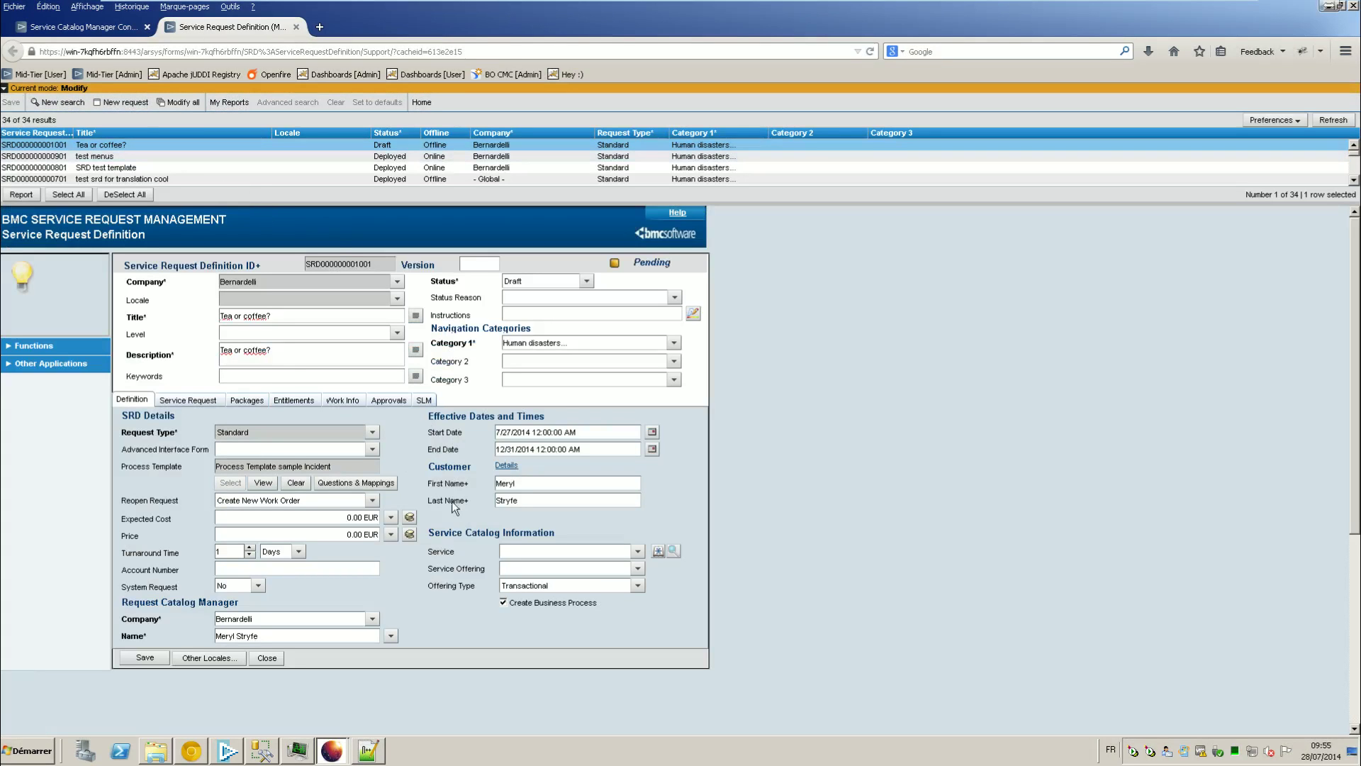
{"action": "left_click", "coordinate": [359, 483]}
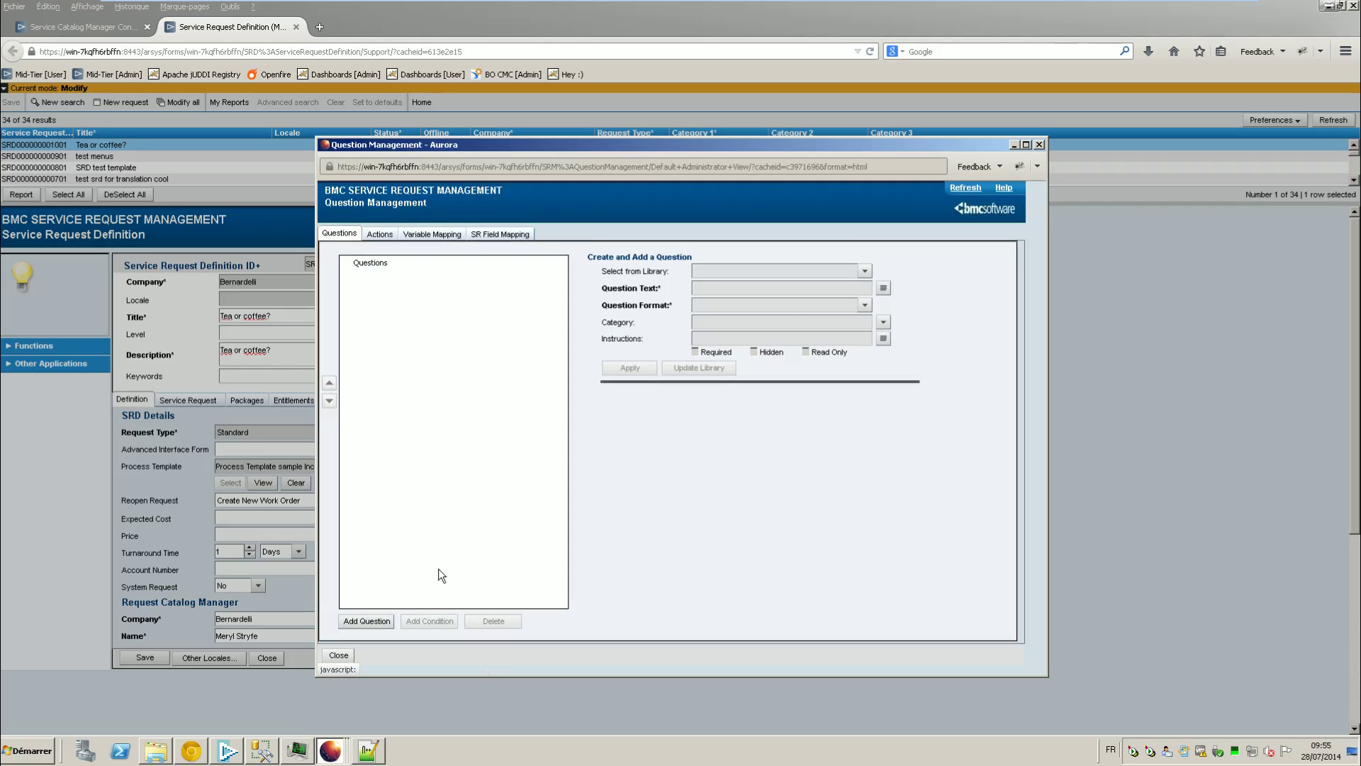
- Add the question 'What is your first name?'
{"action": "left_click", "coordinate": [365, 619]}
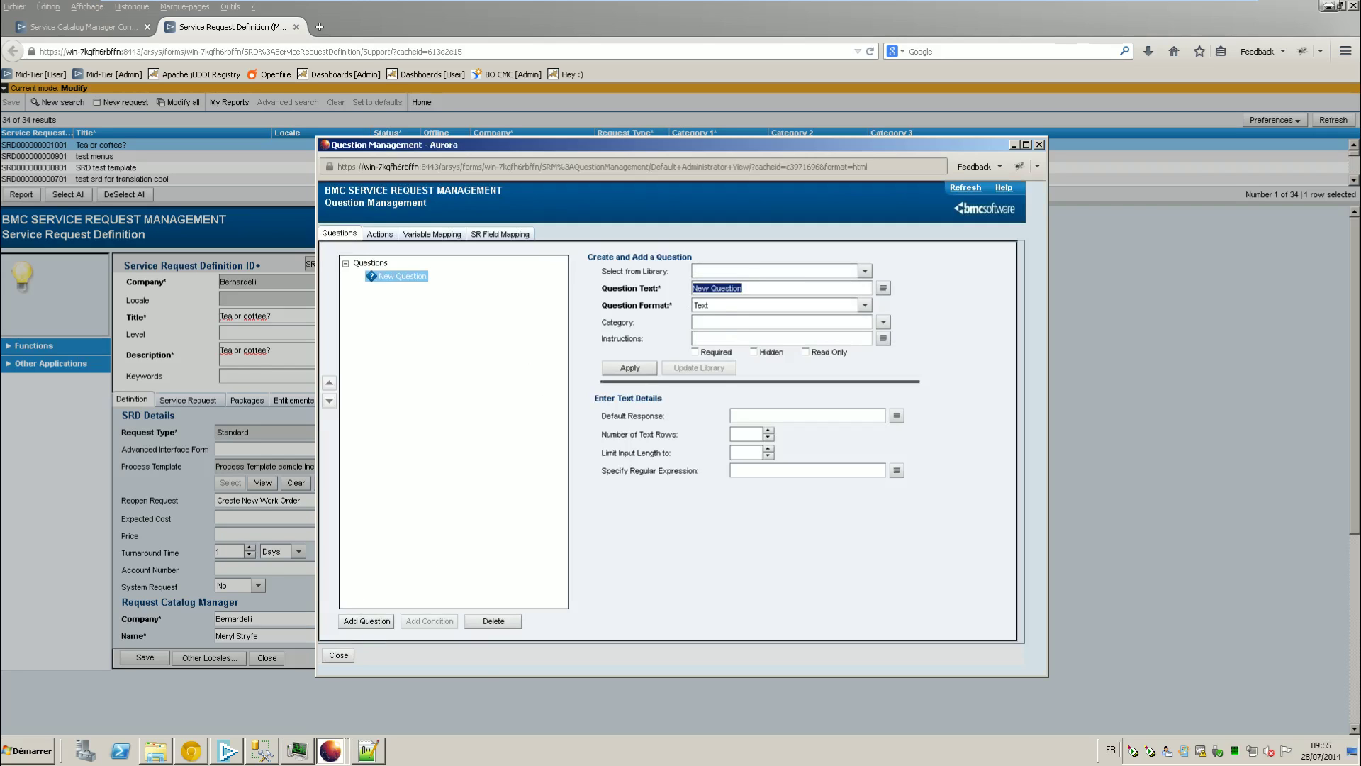
{"action": "type", "text": "Tea o"}
{"action": "key", "text": "BackSpace"}
{"action": "key", "text": "BackSpace"}
{"action": "key", "text": "BackSpace"}
{"action": "key", "text": "BackSpace"}
{"action": "key", "text": "BackSpace"}
{"action": "type", "text": "What is your first name?"}
{"action": "left_click_drag", "start_coordinate": [778, 288], "coordinate": [581, 285]}
{"action": "key", "text": "ctrl+c"}
{"action": "left_click", "coordinate": [630, 368]}
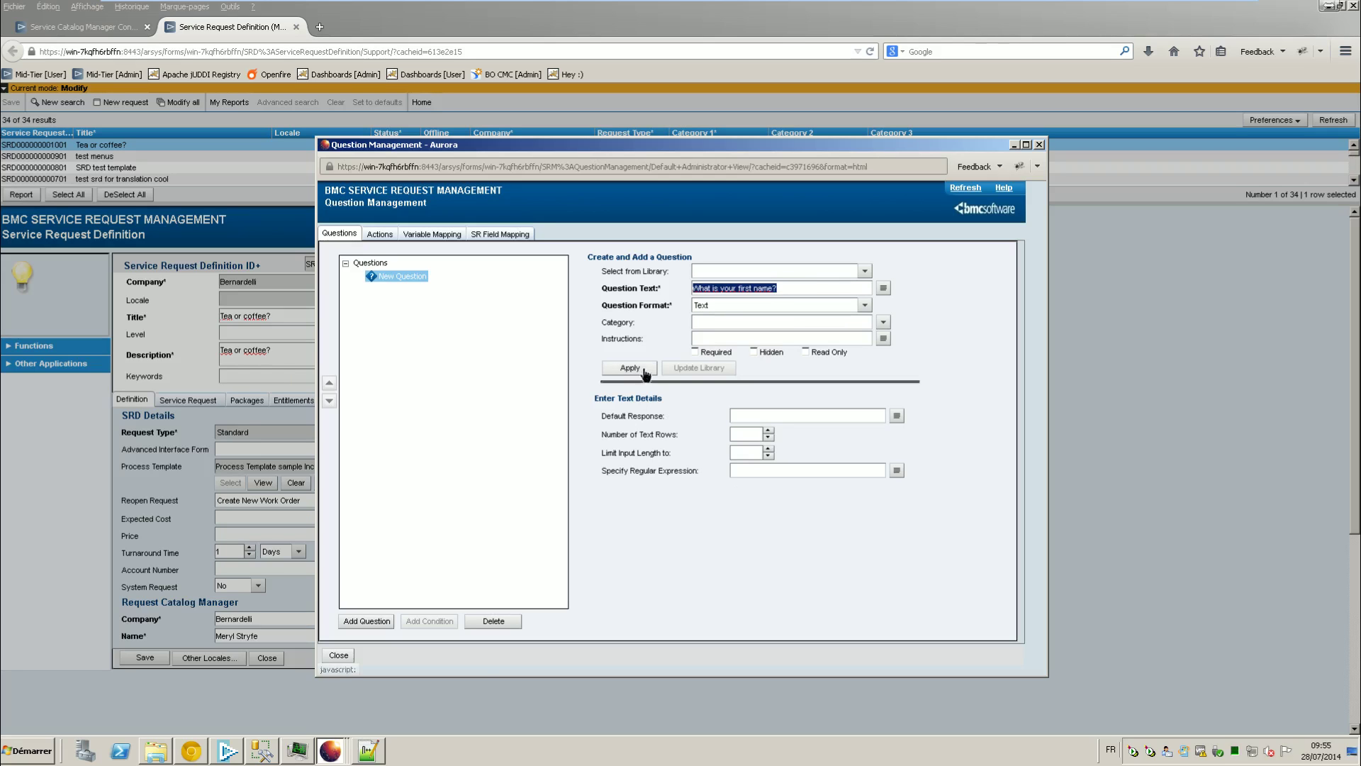
- Add 'What is your last name?' and begin a third question, 'Tea or coffee?'
{"action": "left_click", "coordinate": [366, 621]}
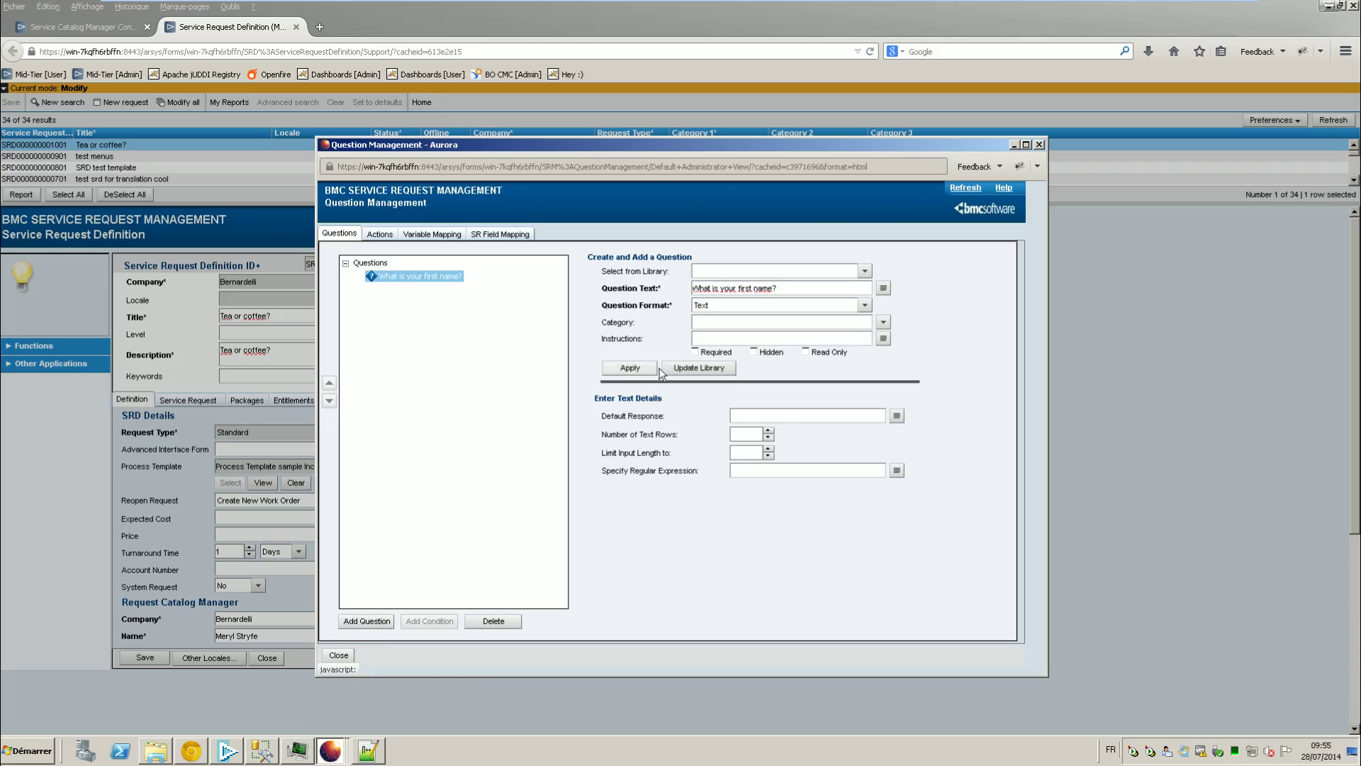
{"action": "key", "text": "ctrl+a"}
{"action": "key", "text": "ctrl+v"}
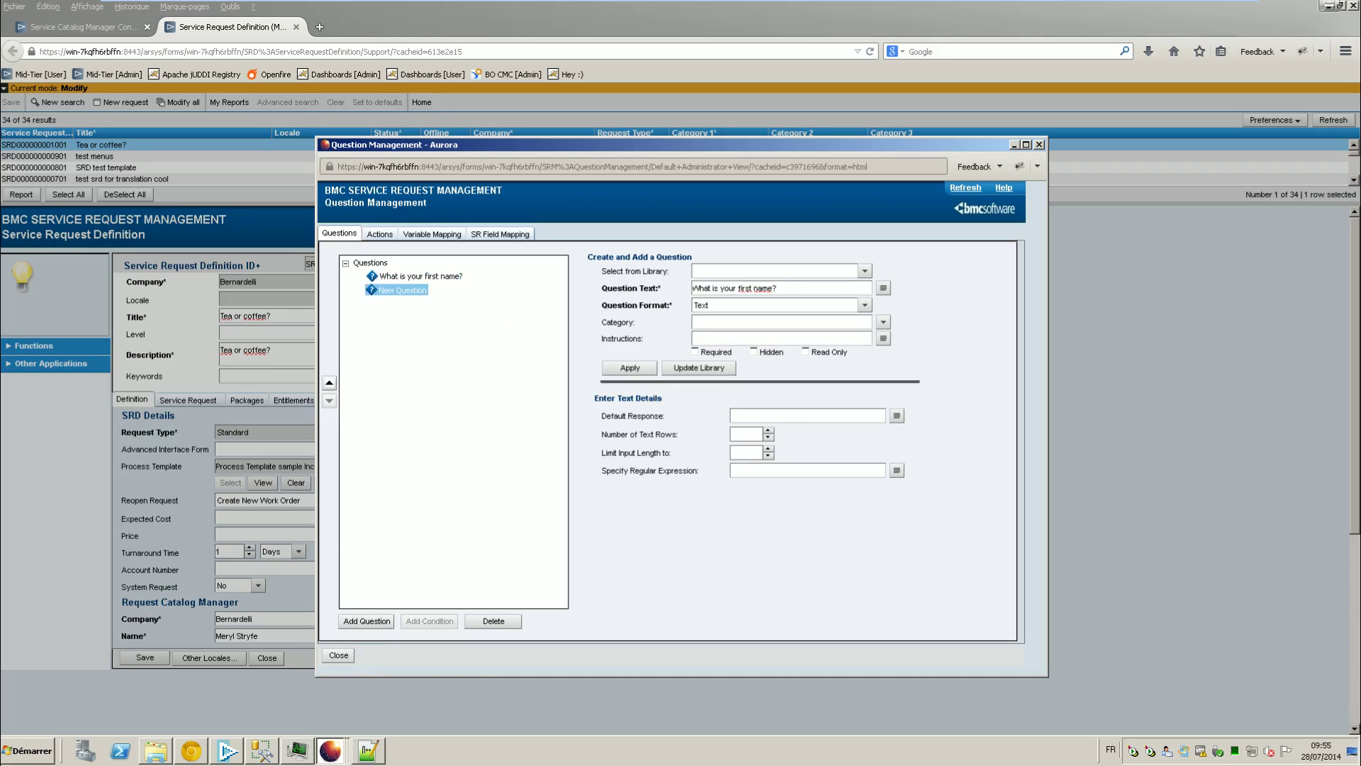
{"action": "double_click", "coordinate": [750, 288]}
{"action": "type", "text": "last"}
{"action": "left_click", "coordinate": [629, 368]}
{"action": "left_click", "coordinate": [366, 621]}
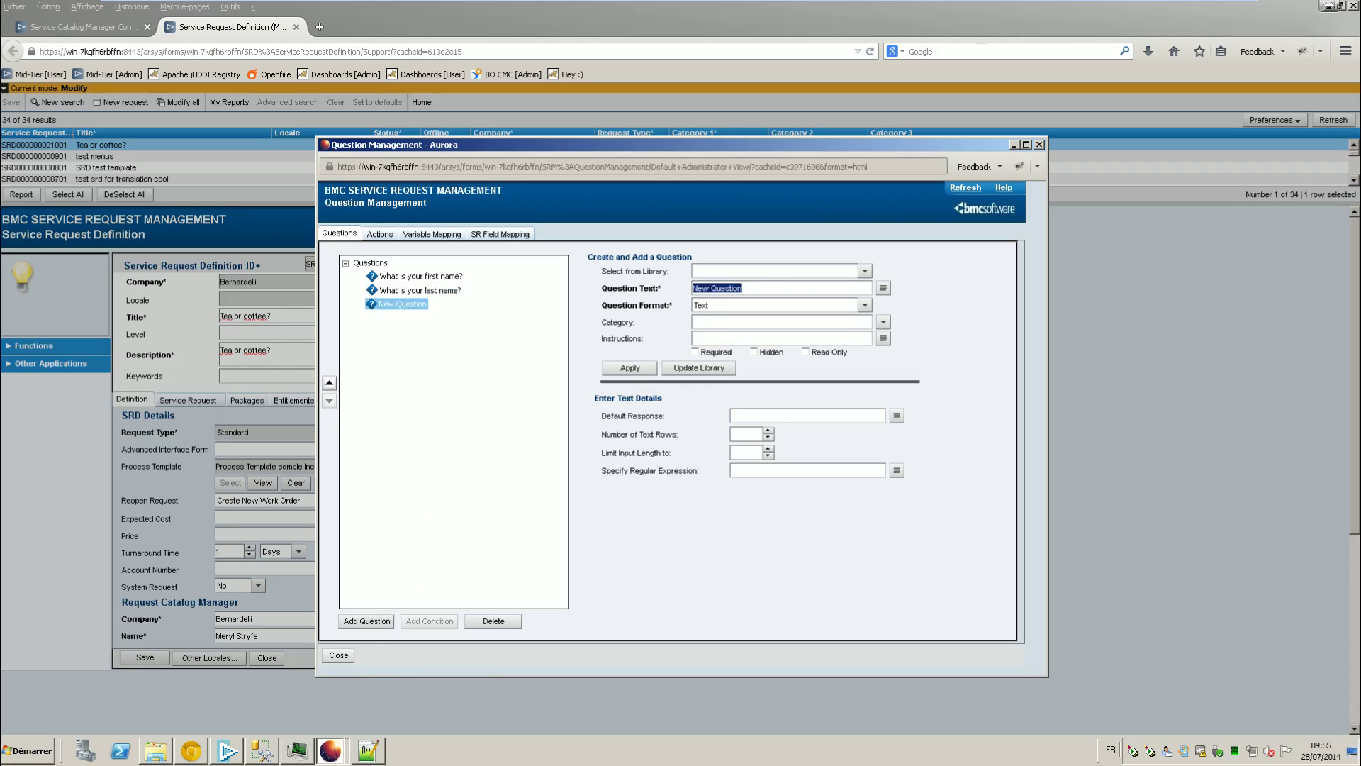
{"action": "type", "text": "Tea or coffee?"}
- Give 'Tea or coffee?' the Menu format with Tea and Coffee as displayed and stored values
{"action": "left_click", "coordinate": [759, 307]}
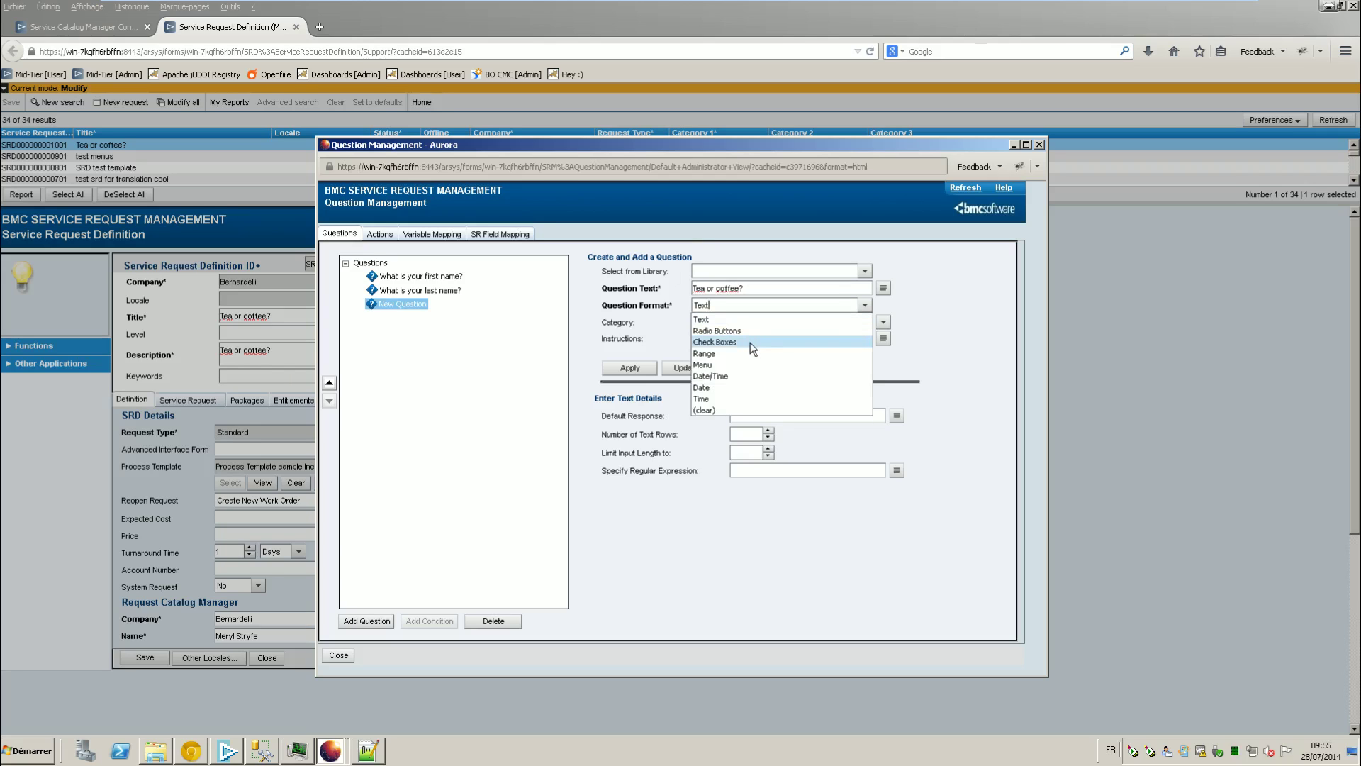
{"action": "left_click", "coordinate": [742, 365]}
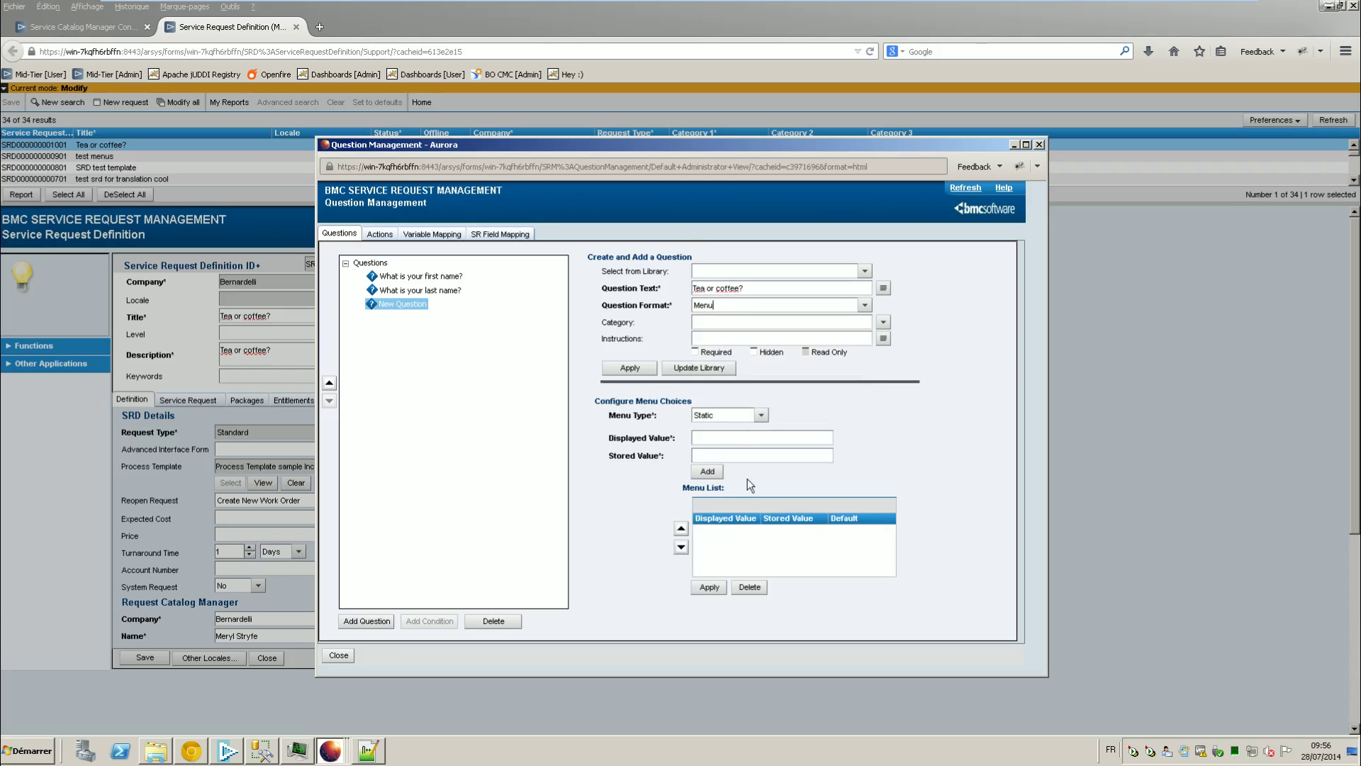
{"action": "left_click", "coordinate": [726, 428]}
{"action": "type", "text": "Tea"}
{"action": "left_click_drag", "start_coordinate": [717, 428], "coordinate": [616, 443]}
{"action": "left_click", "coordinate": [707, 471]}
{"action": "type", "text": "Coffee"}
{"action": "key", "text": "shift+Home"}
{"action": "key", "text": "ctrl+c"}
{"action": "key", "text": "Tab"}
{"action": "key", "text": "ctrl+v"}
{"action": "left_click", "coordinate": [716, 472]}
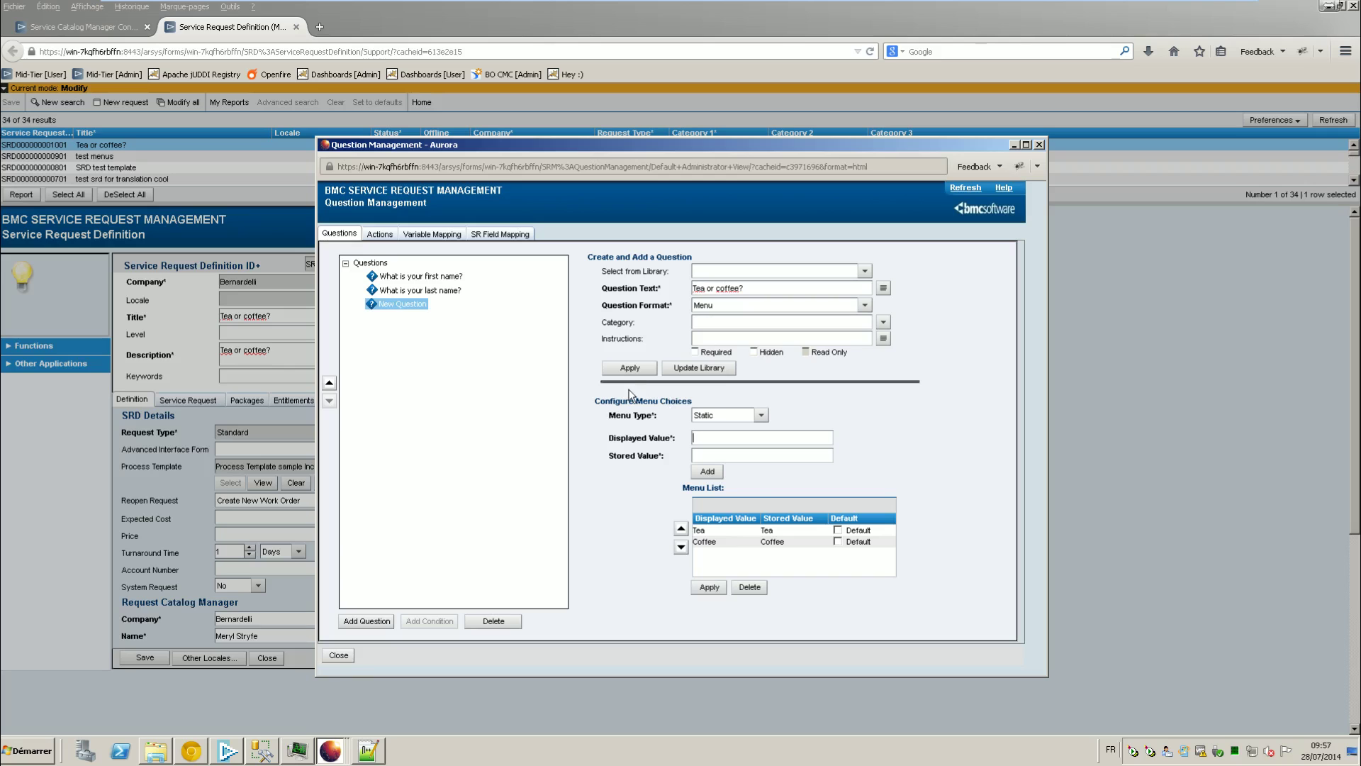
- Apply the 'Tea or coffee?' question and attach a Tea condition based on the Tea answer
{"action": "left_click", "coordinate": [629, 368]}
{"action": "left_click", "coordinate": [408, 291]}
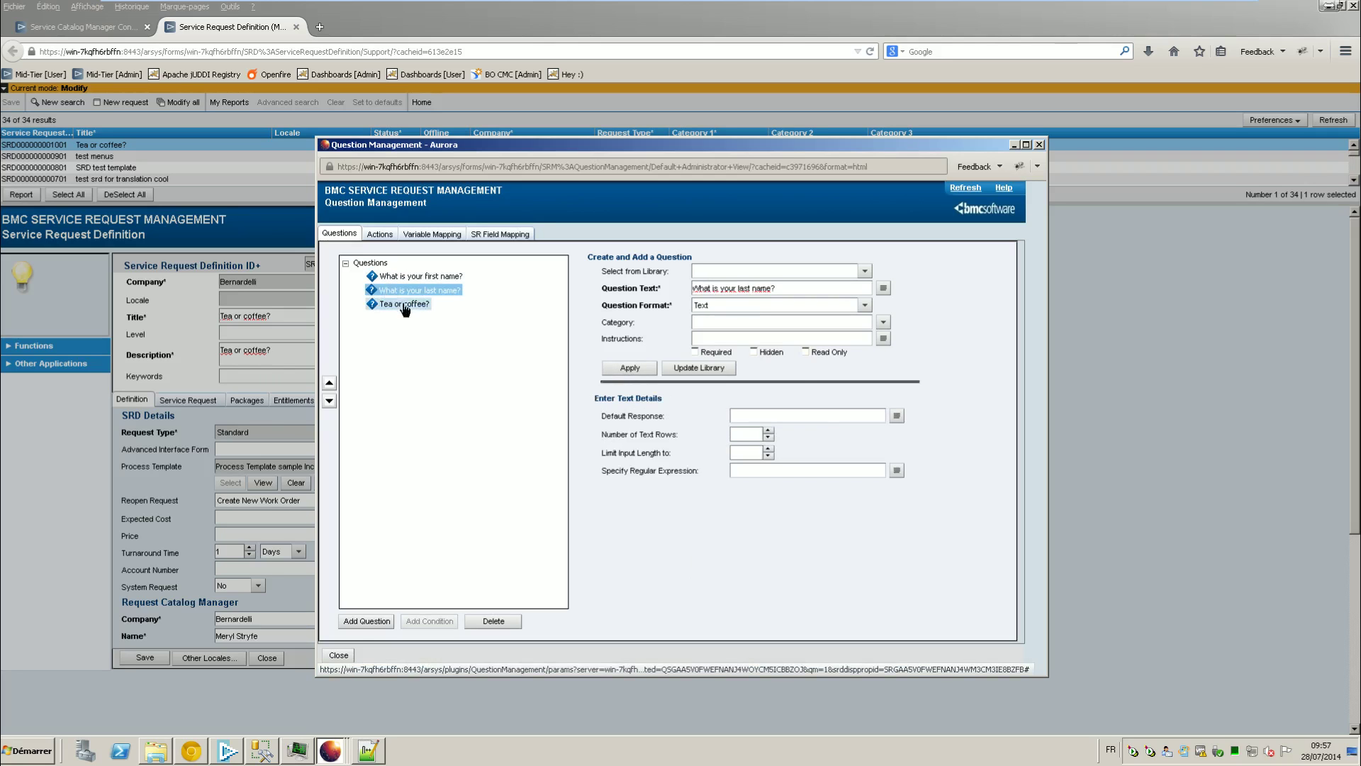
{"action": "left_click", "coordinate": [403, 305]}
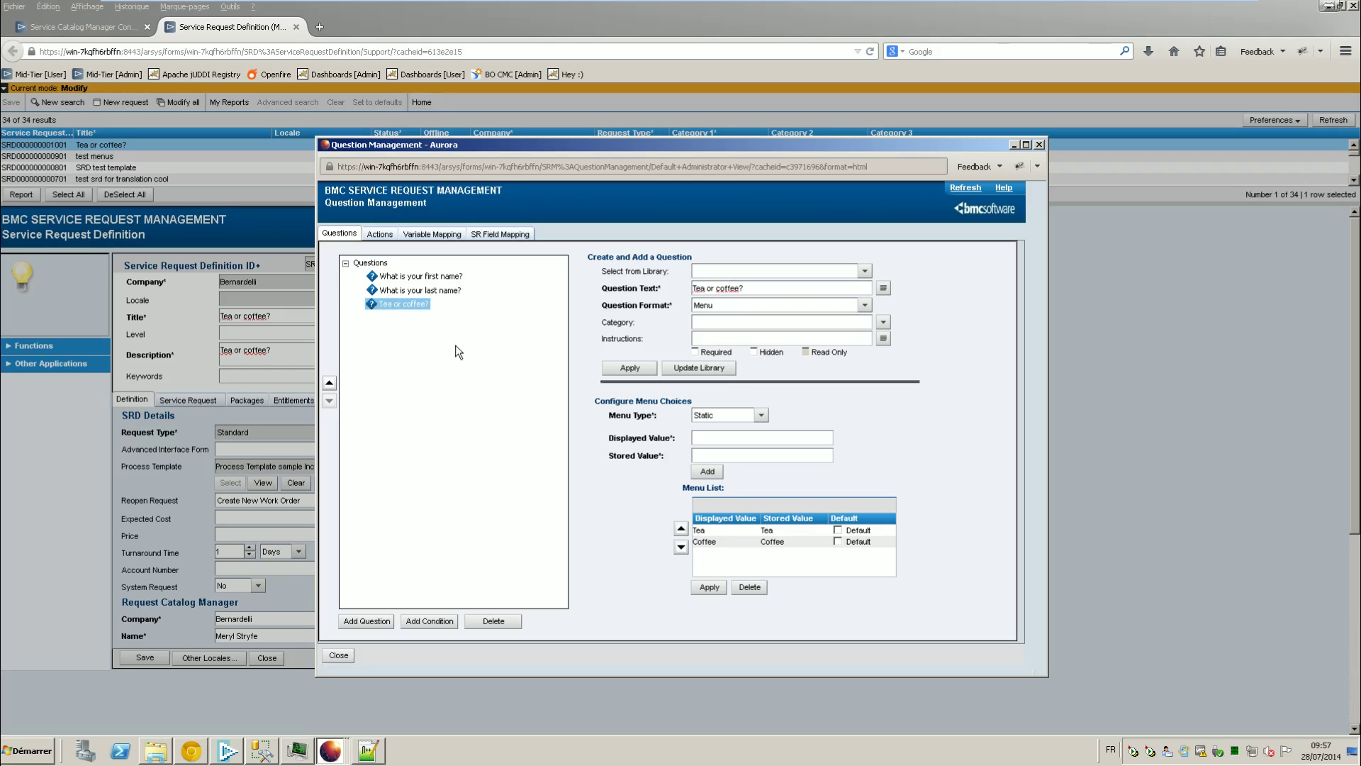
{"action": "left_click", "coordinate": [416, 622]}
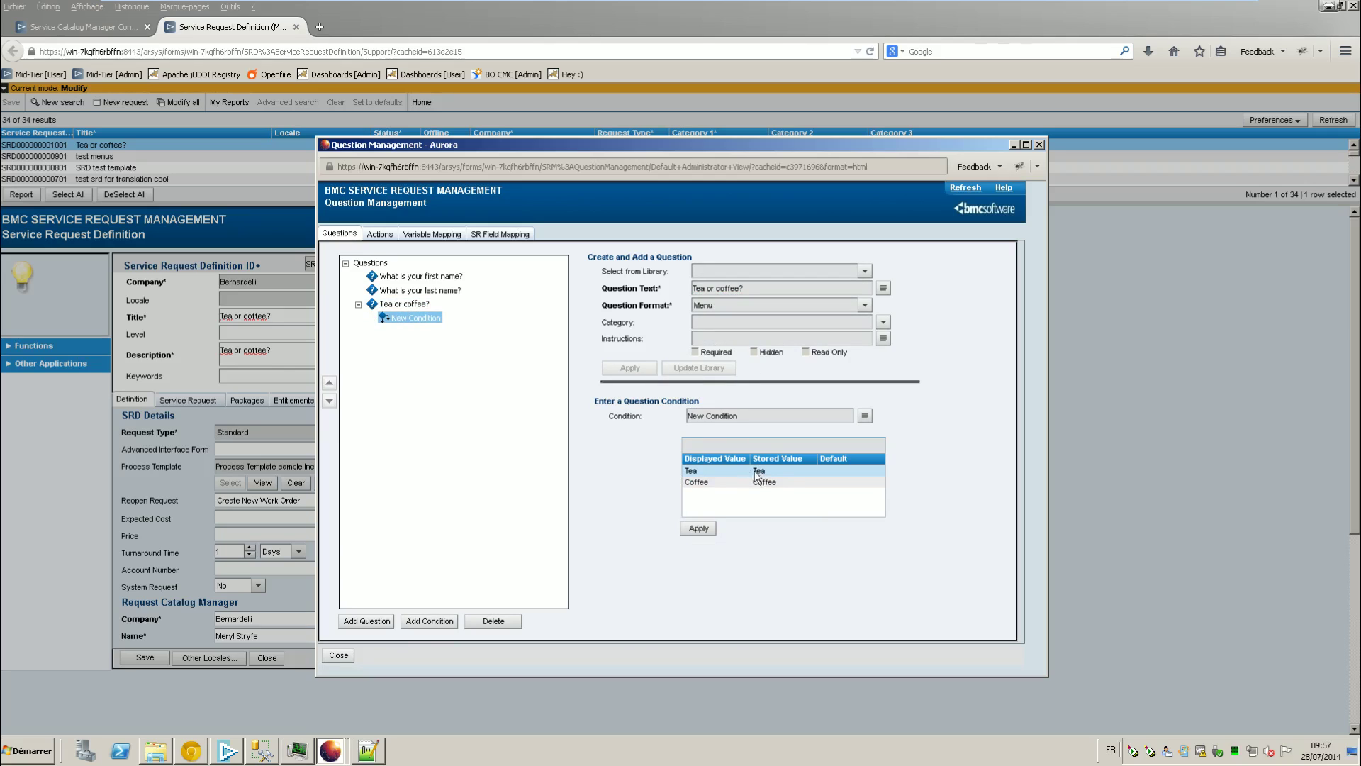
{"action": "left_click", "coordinate": [709, 469]}
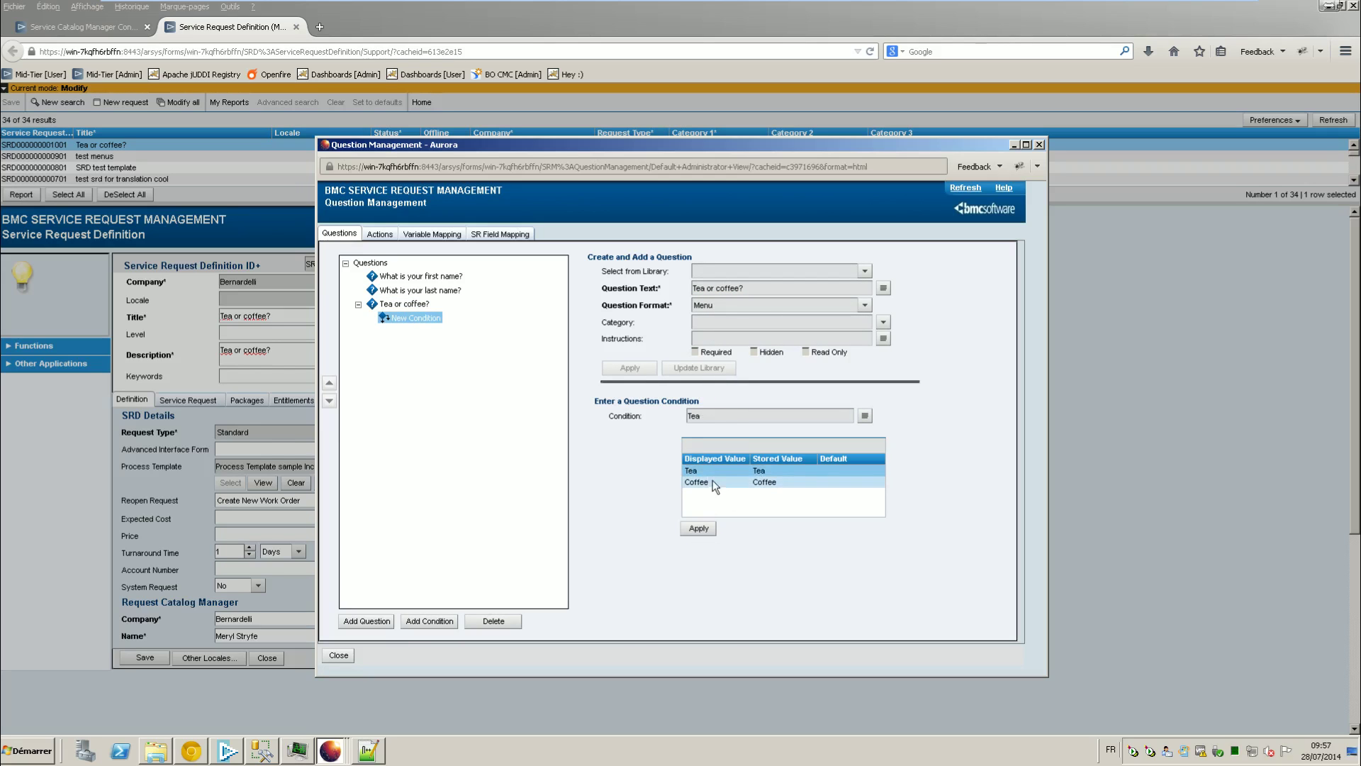
{"action": "left_click", "coordinate": [699, 529]}
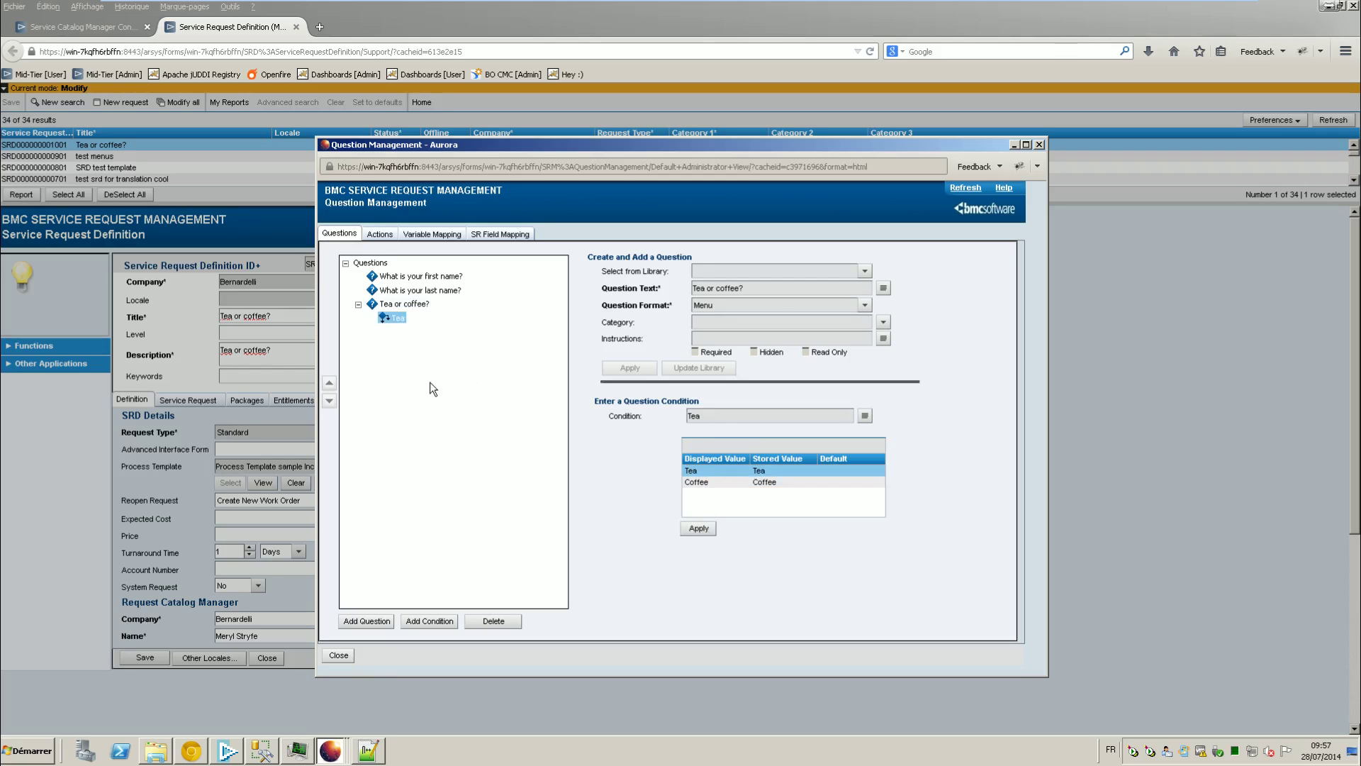
- Add the question 'Do you want some milk?' under Tea with Radio Buttons format
{"action": "left_click", "coordinate": [383, 621]}
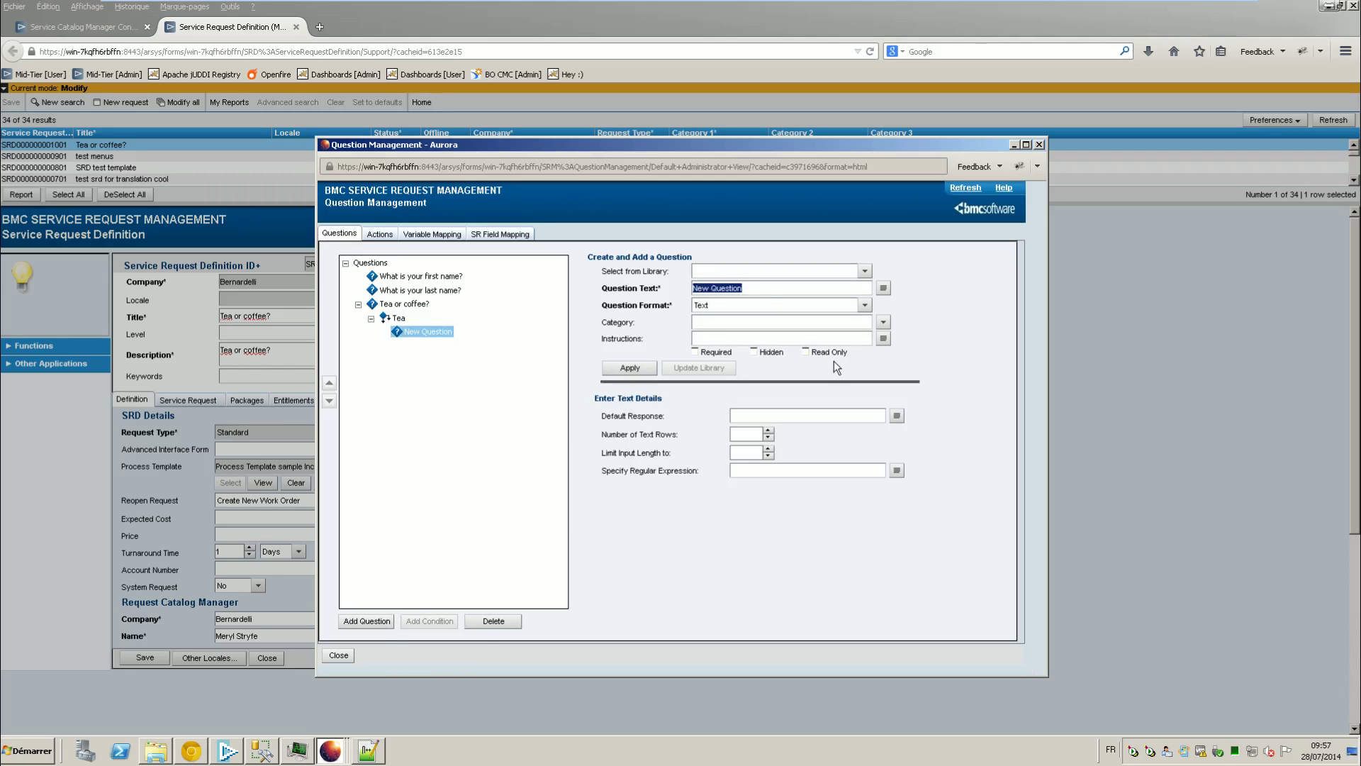
{"action": "type", "text": "Do you want some milk?"}
{"action": "key", "text": "Tab"}
{"action": "key", "text": "Down"}
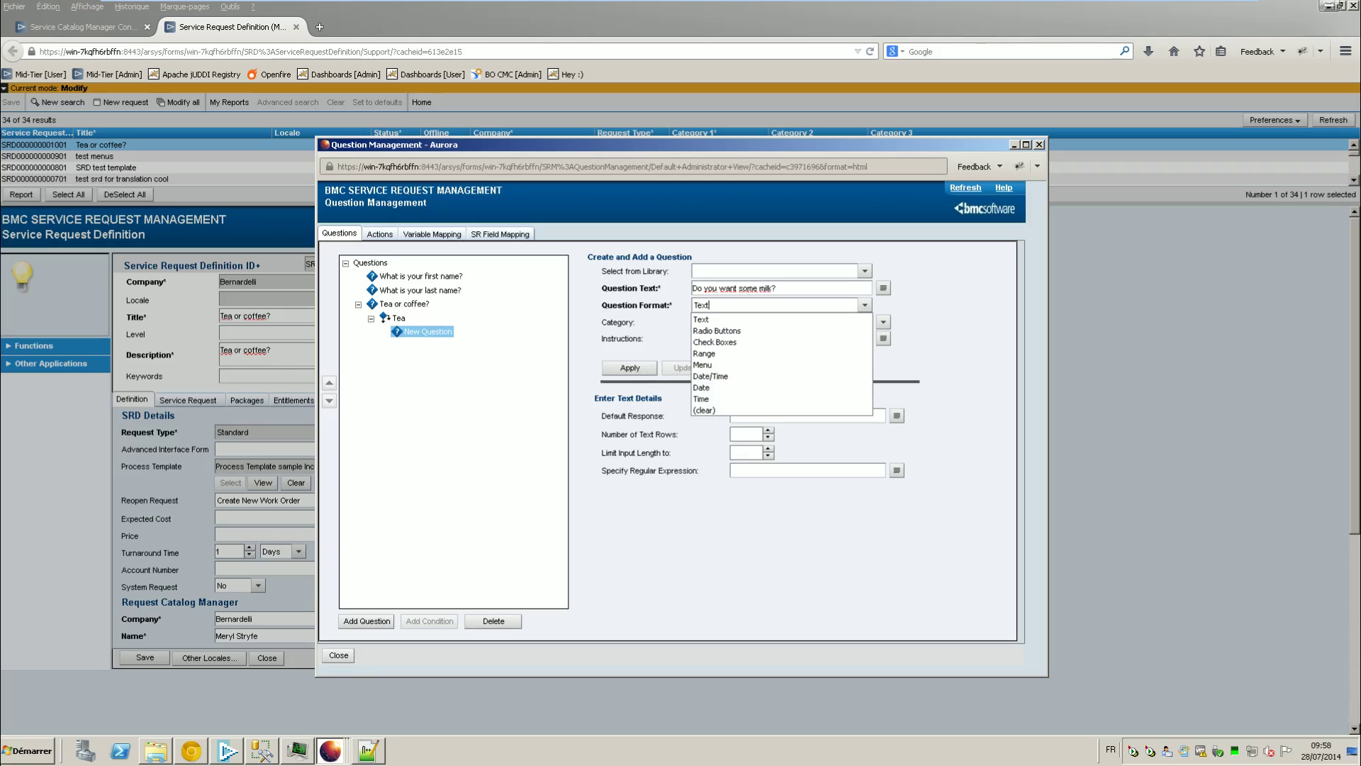
{"action": "left_click", "coordinate": [775, 331]}
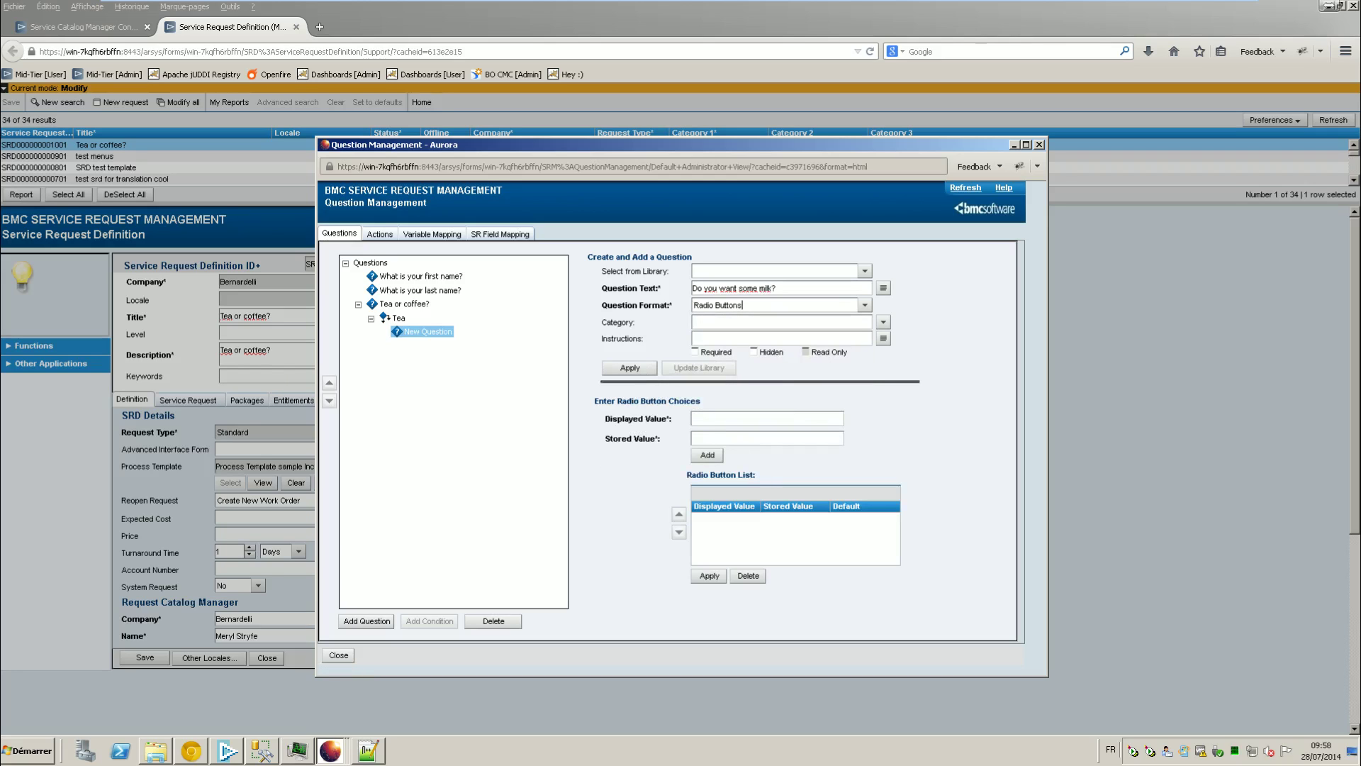
- Give the milk question Yes and No answer choices and apply it
{"action": "type", "text": "Yes"}
{"action": "key", "text": "Tab"}
{"action": "type", "text": "Yes"}
{"action": "key", "text": "Tab"}
{"action": "key", "text": "Return"}
{"action": "type", "text": "No"}
{"action": "key", "text": "Tab"}
{"action": "type", "text": "No"}
{"action": "left_click", "coordinate": [707, 457]}
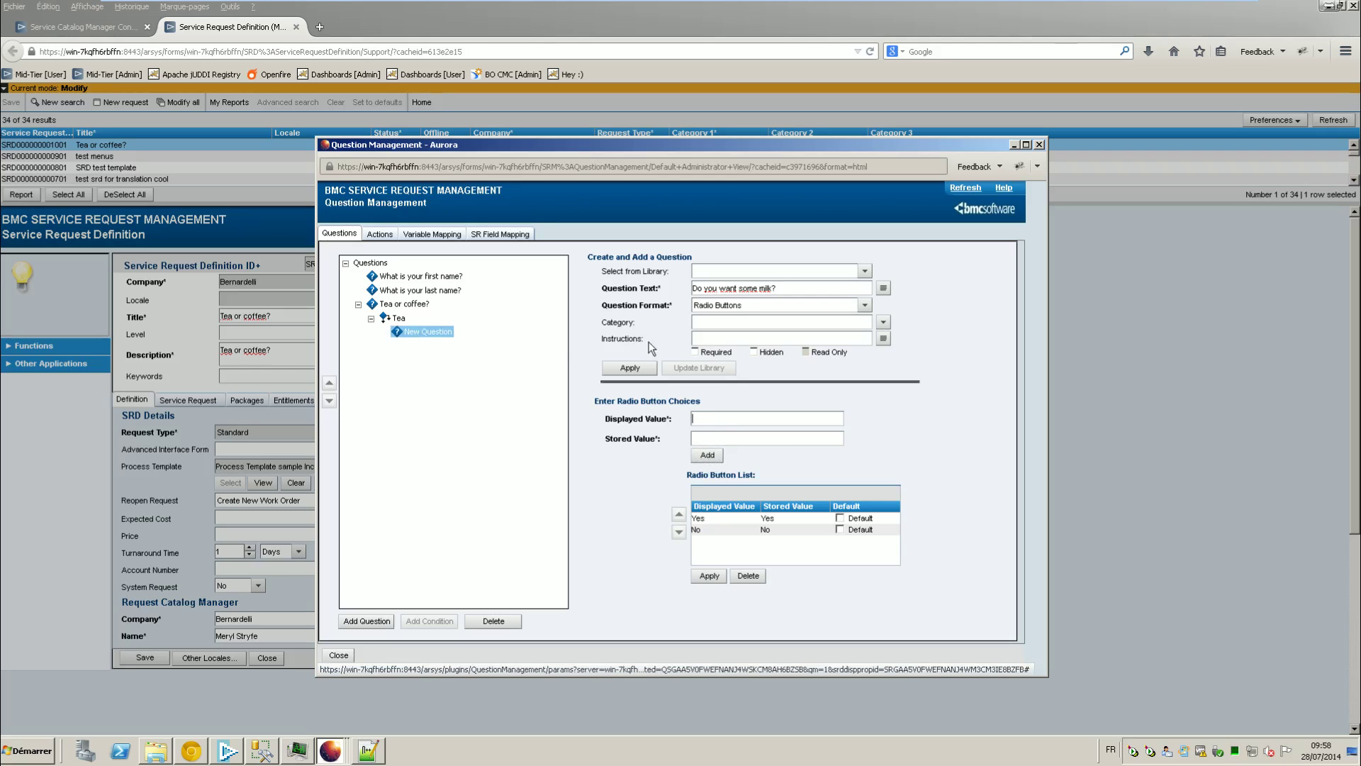
{"action": "left_click", "coordinate": [628, 368]}
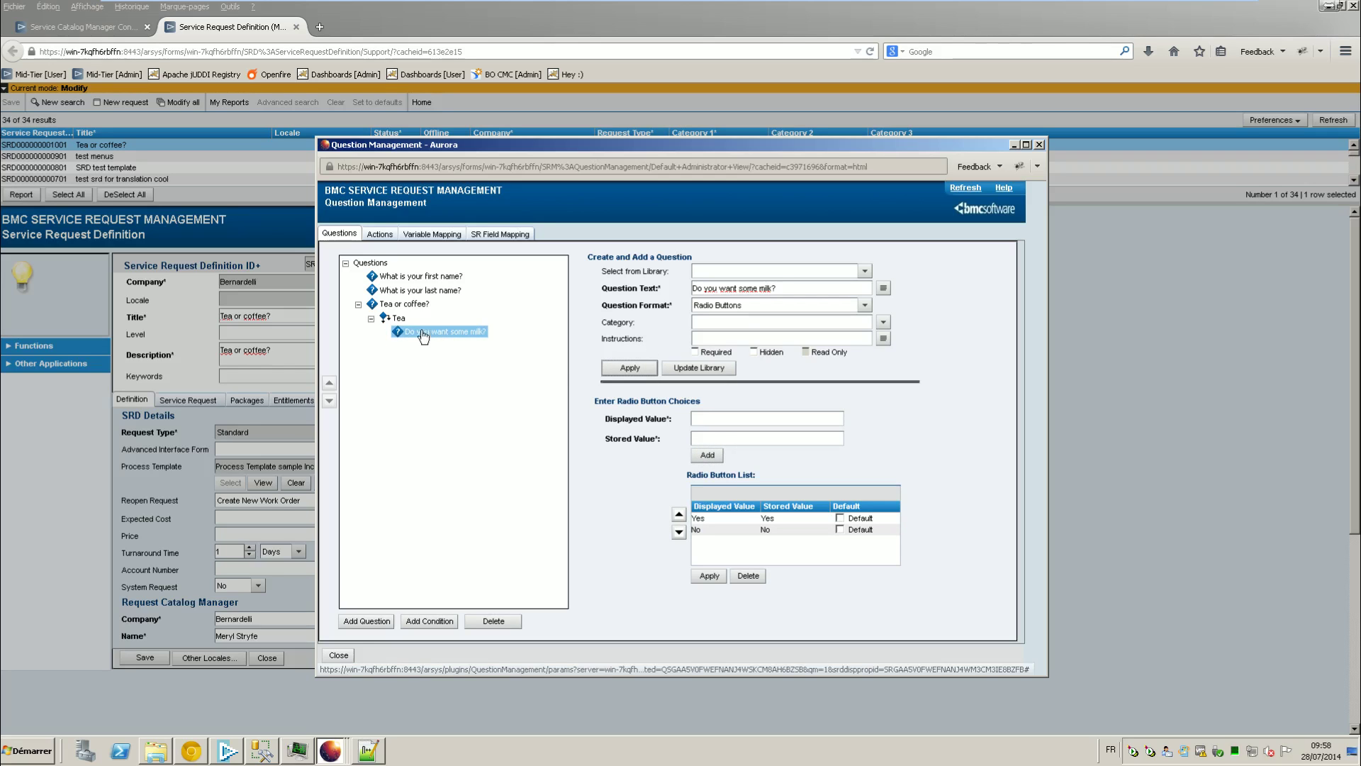
- Add the question 'Do you want cucumber cake?' under Tea with Radio Buttons format
{"action": "left_click", "coordinate": [360, 623]}
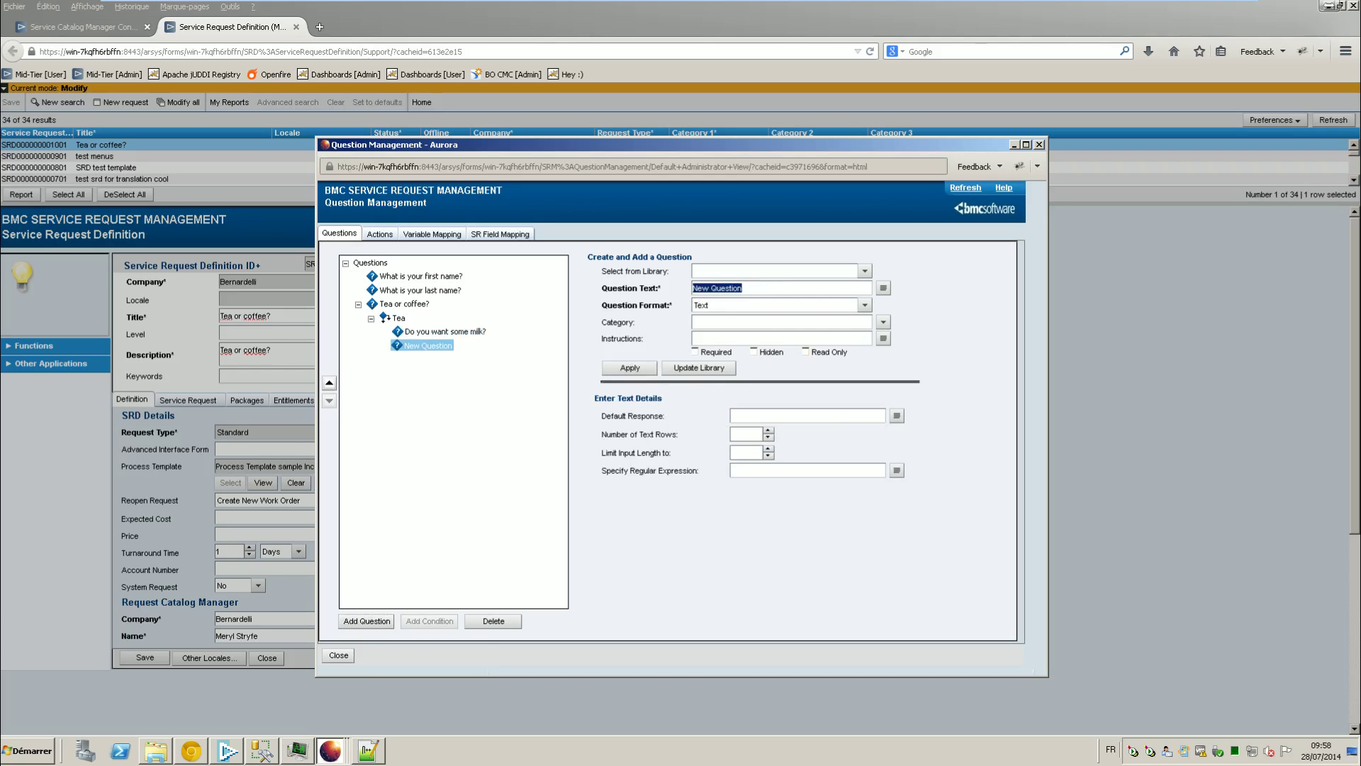
{"action": "type", "text": "Do you w"}
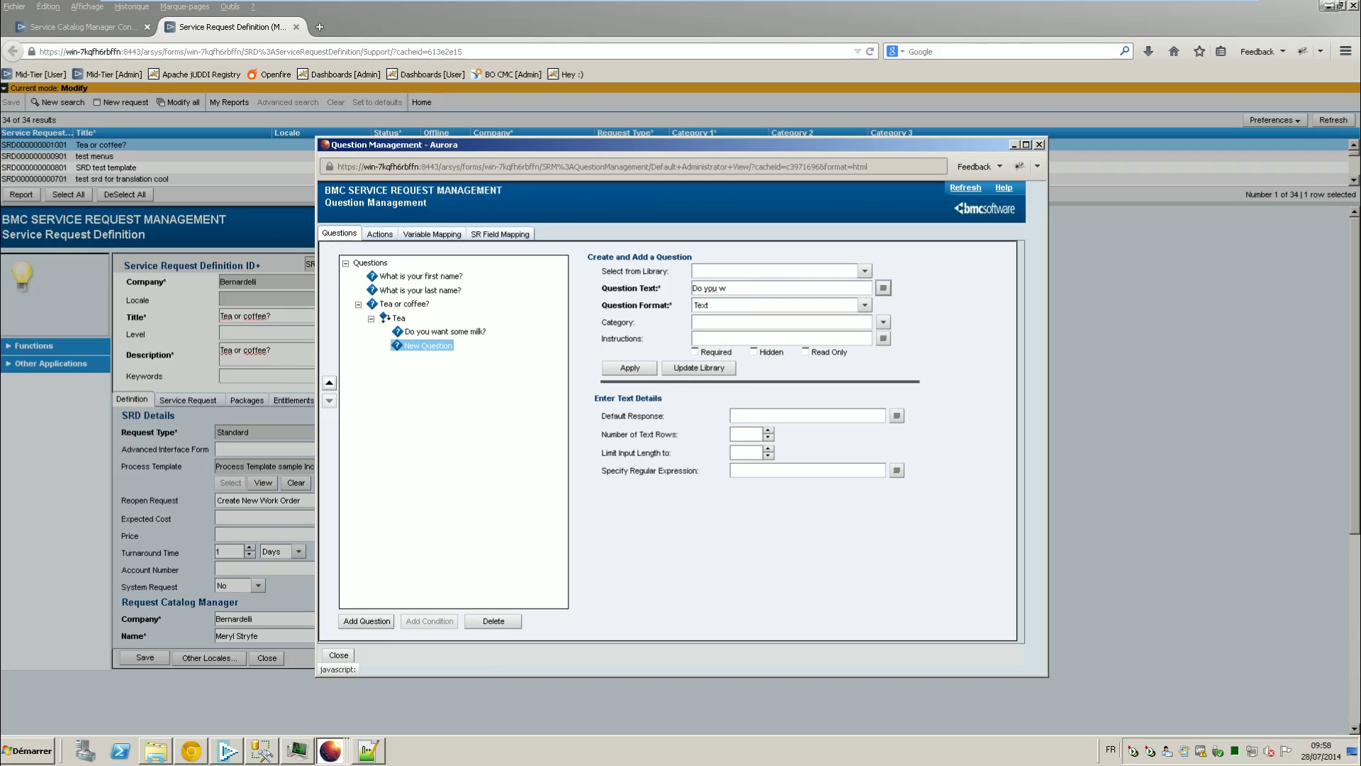
{"action": "type", "text": "ant cucumber "}
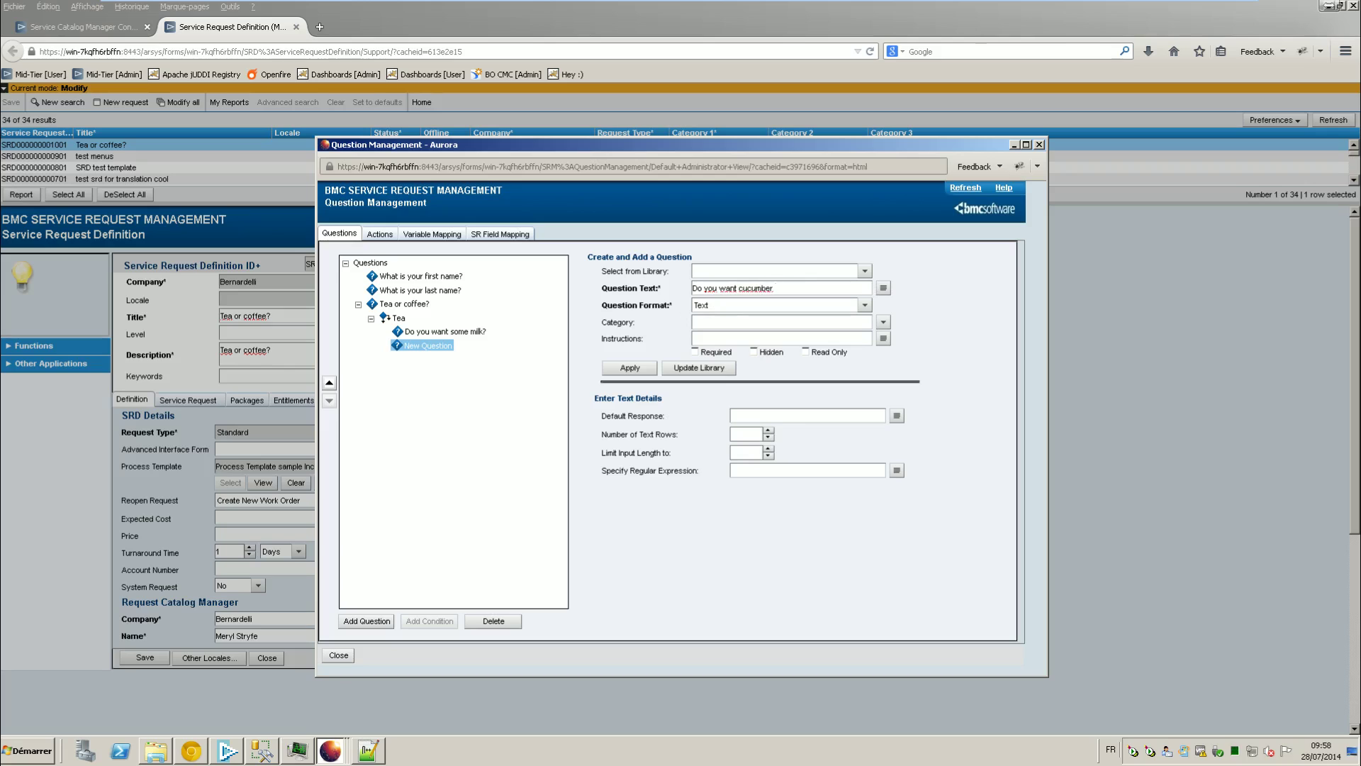
{"action": "type", "text": "cake?"}
{"action": "left_click", "coordinate": [864, 305]}
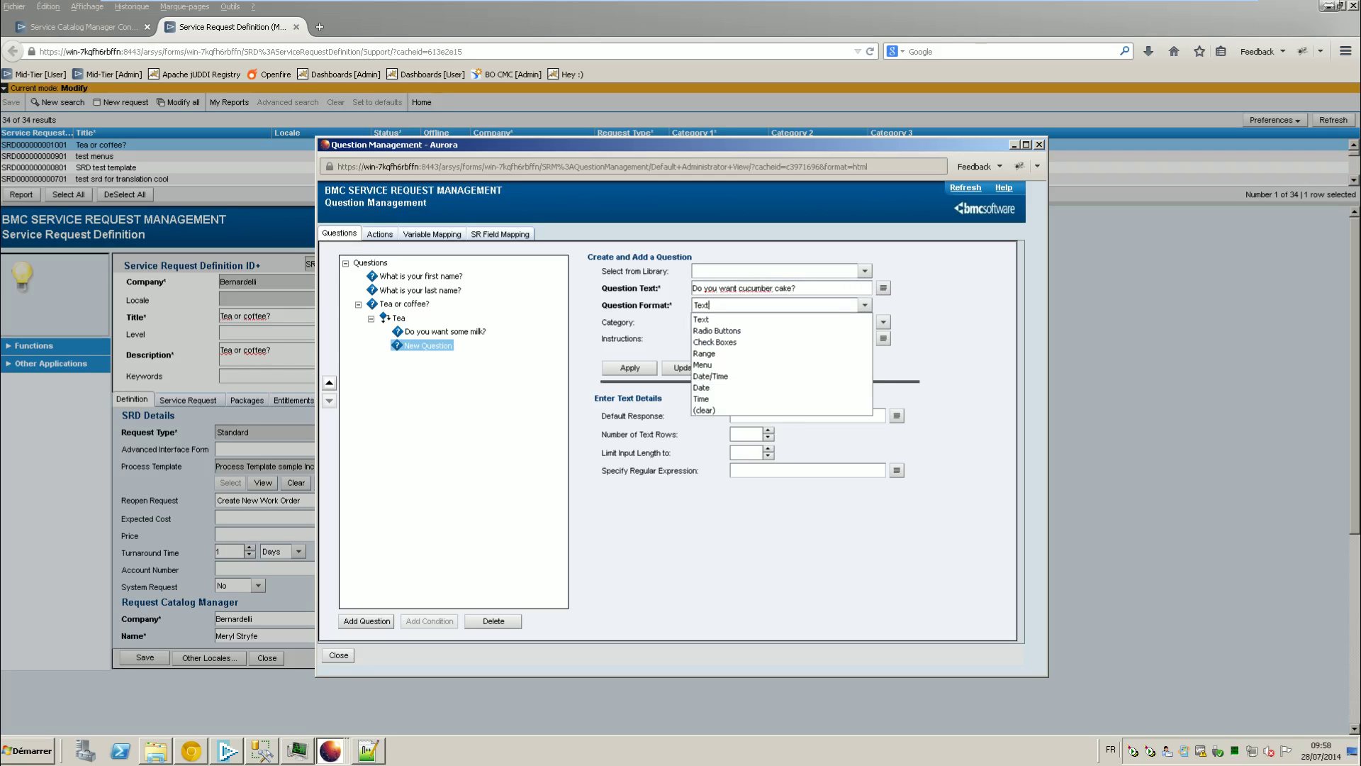
{"action": "left_click", "coordinate": [733, 330]}
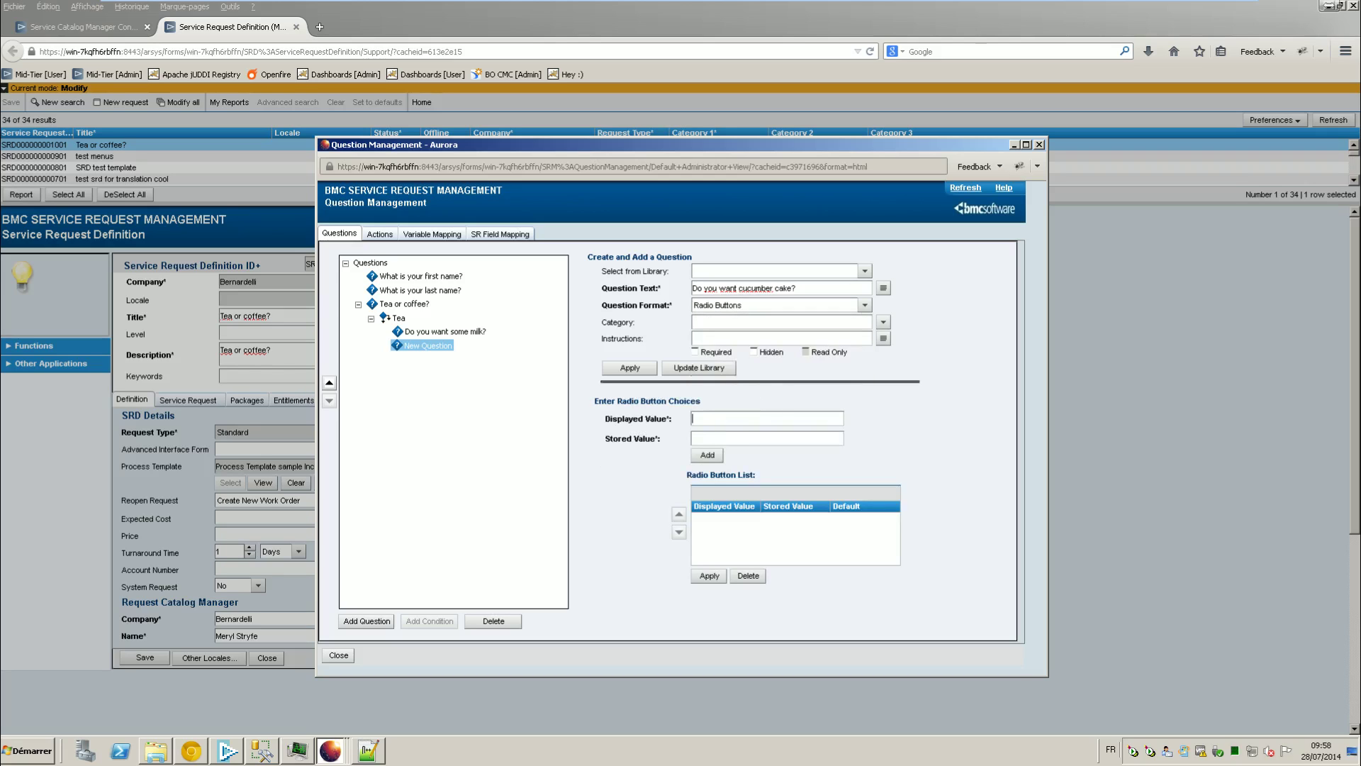
- Give the cucumber cake question Yes and No answer choices and apply it
{"action": "type", "text": "Yes"}
{"action": "key", "text": "Tab"}
{"action": "type", "text": "Yes"}
{"action": "left_click", "coordinate": [707, 455]}
{"action": "type", "text": "No"}
{"action": "key", "text": "Tab"}
{"action": "type", "text": "No"}
{"action": "left_click", "coordinate": [707, 454]}
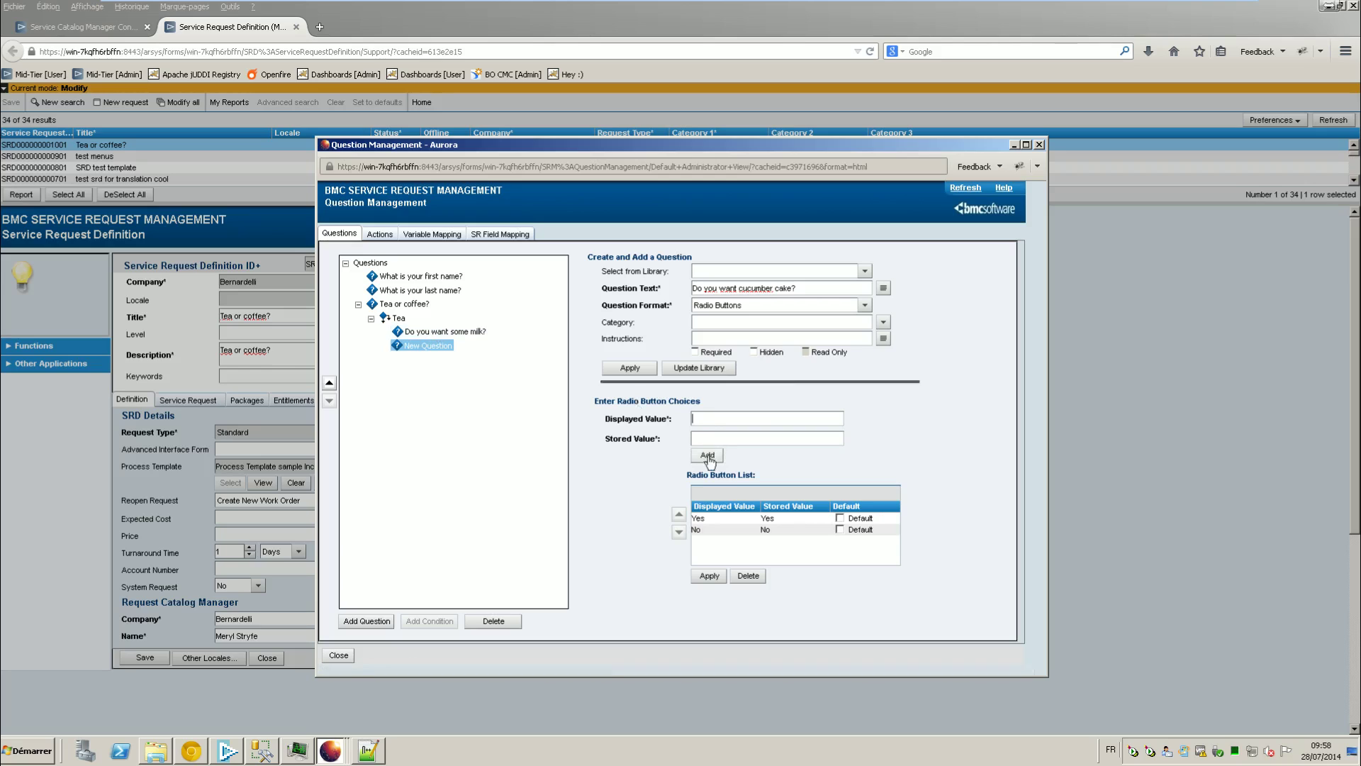
{"action": "left_click", "coordinate": [630, 368]}
- Make Yes the default for the milk question and No for cucumber cake
{"action": "left_click", "coordinate": [448, 332]}
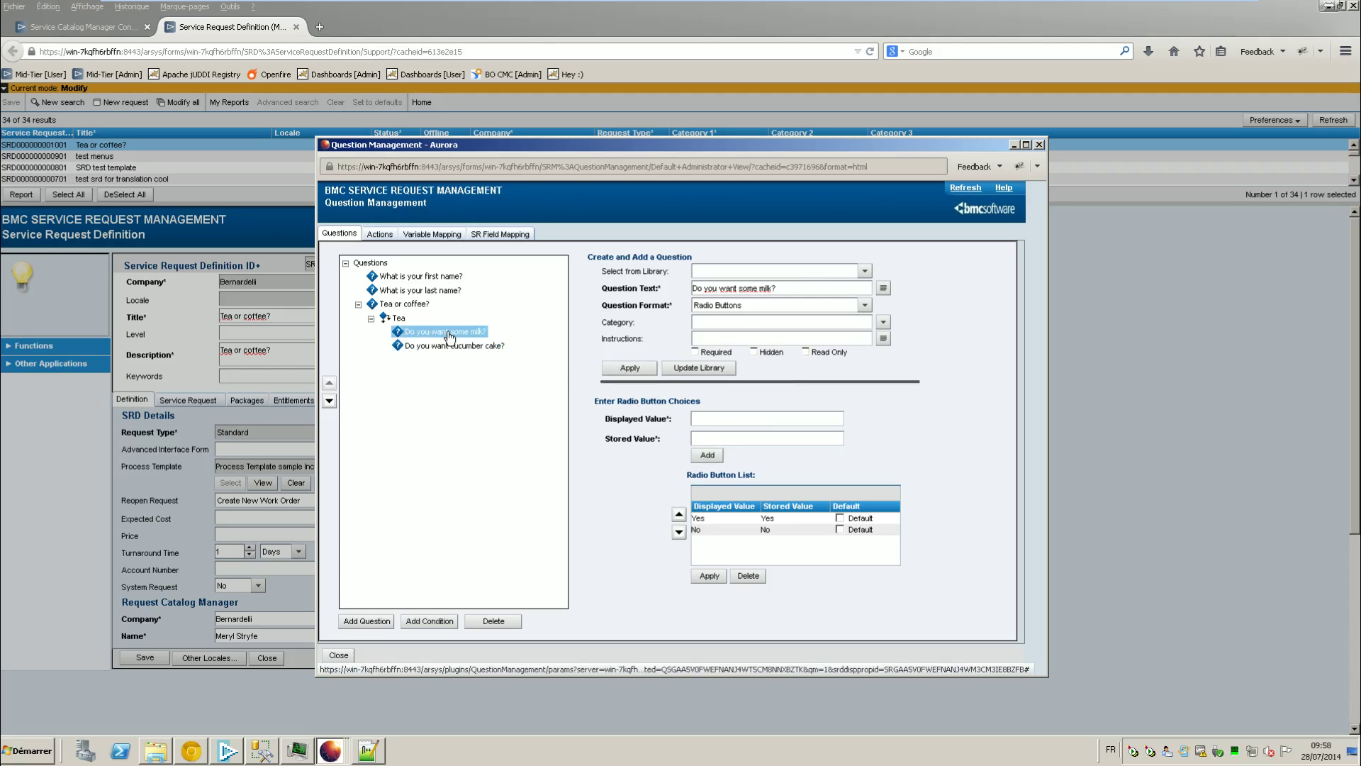
{"action": "left_click", "coordinate": [452, 346]}
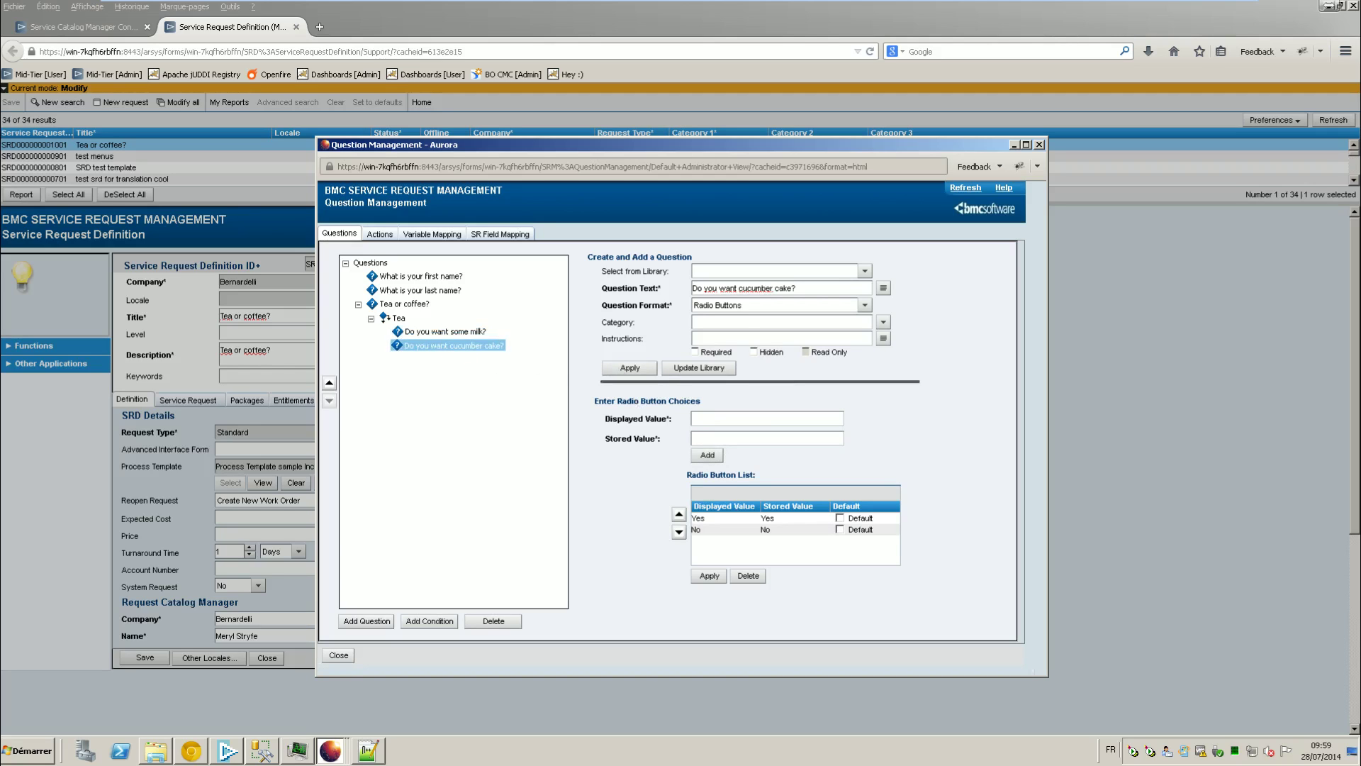
{"action": "left_click", "coordinate": [445, 332]}
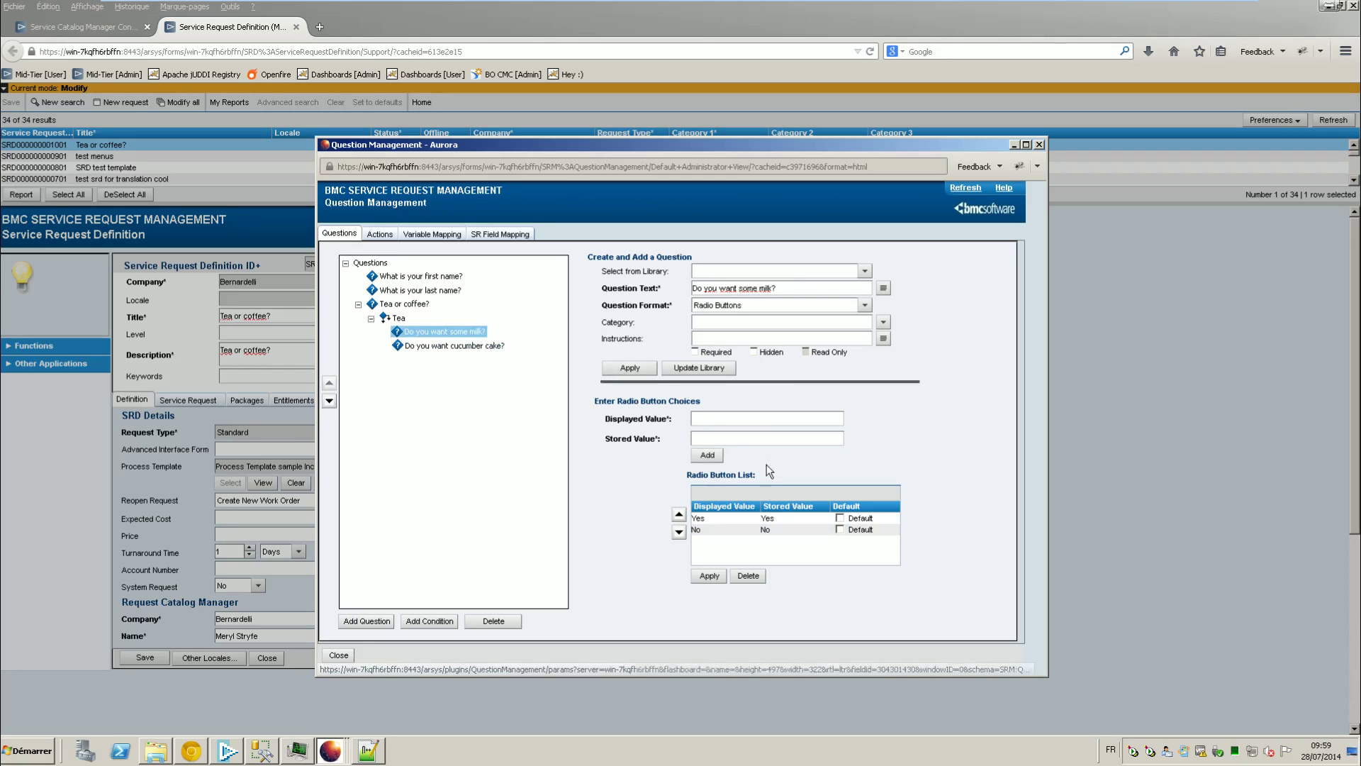
{"action": "left_click", "coordinate": [840, 518]}
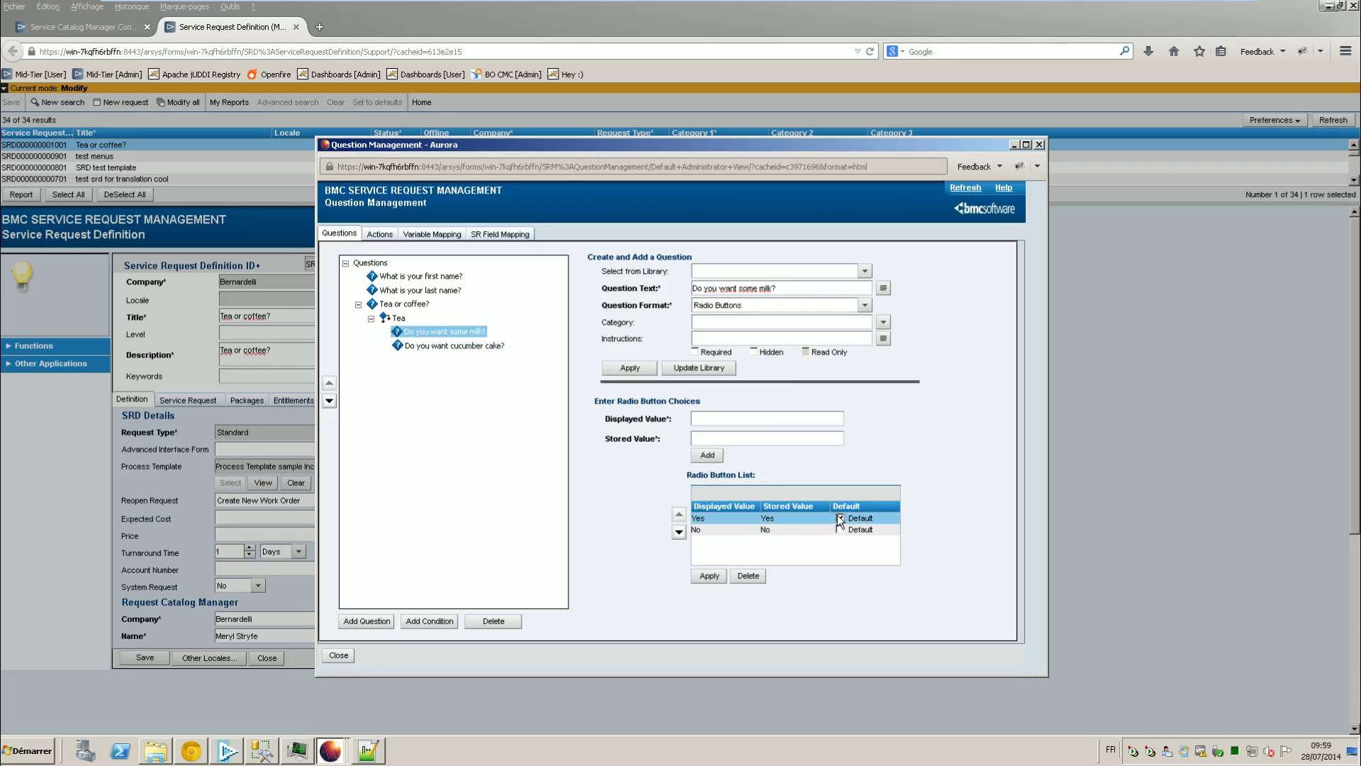
{"action": "left_click", "coordinate": [708, 576]}
{"action": "left_click", "coordinate": [461, 346]}
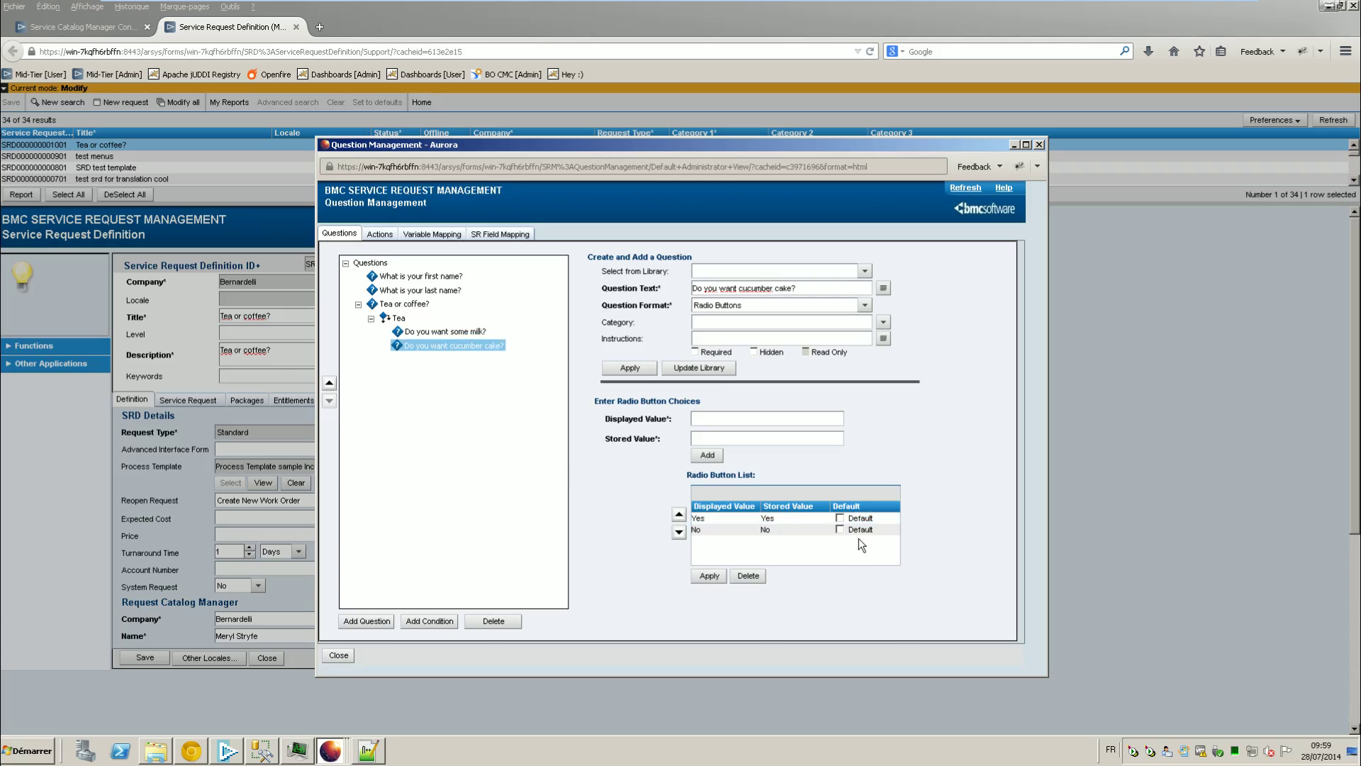
{"action": "left_click", "coordinate": [839, 529]}
{"action": "left_click", "coordinate": [702, 574]}
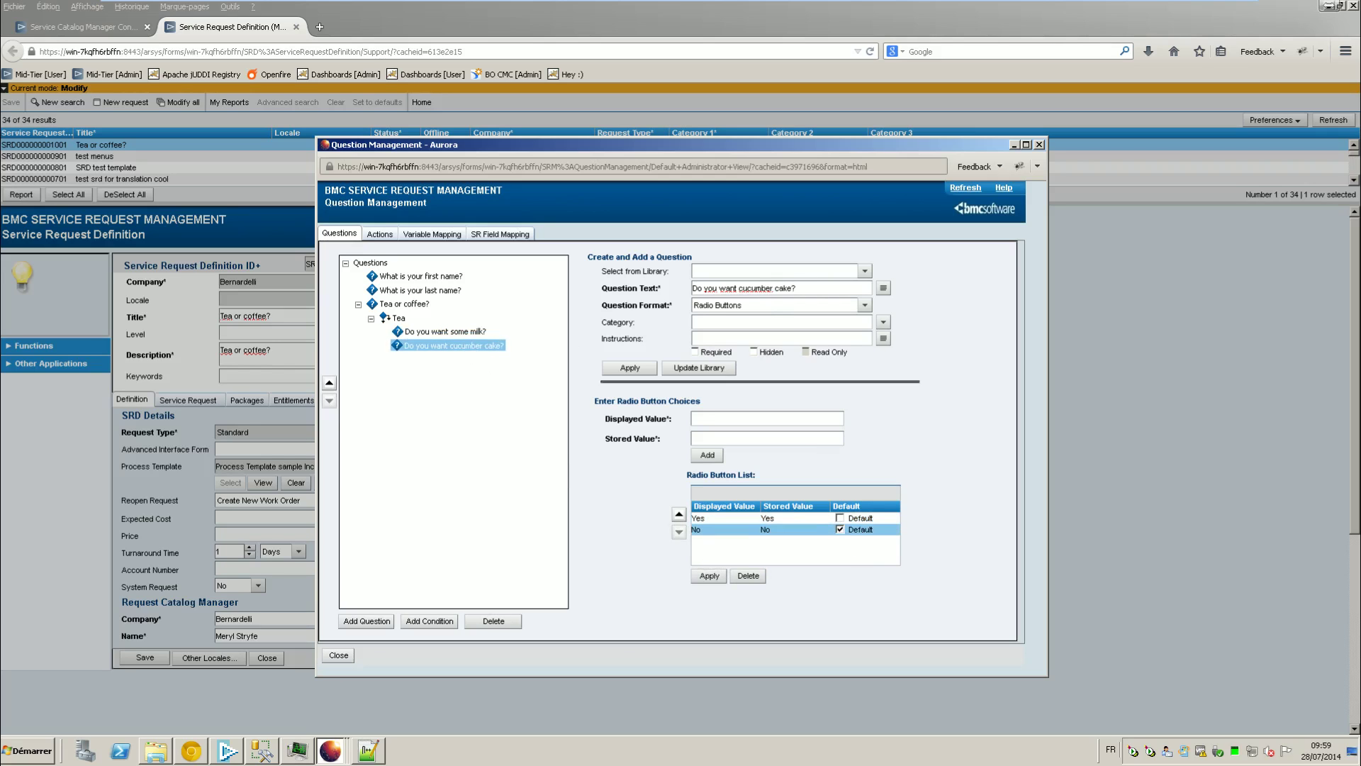
- Correct the spelling of 'cucumber' in the cucumber cake question and apply
{"action": "type", "text": "b"}
{"action": "left_click", "coordinate": [630, 368]}
{"action": "left_click_drag", "start_coordinate": [747, 287], "coordinate": [753, 288]}
{"action": "type", "text": "n"}
{"action": "left_click", "coordinate": [624, 369]}
{"action": "left_click", "coordinate": [751, 288]}
{"action": "key", "text": "BackSpace"}
{"action": "left_click", "coordinate": [630, 368]}
- Add a Coffee condition beside Tea under 'Tea or coffee?' and start a new question in it
{"action": "left_click", "coordinate": [414, 308]}
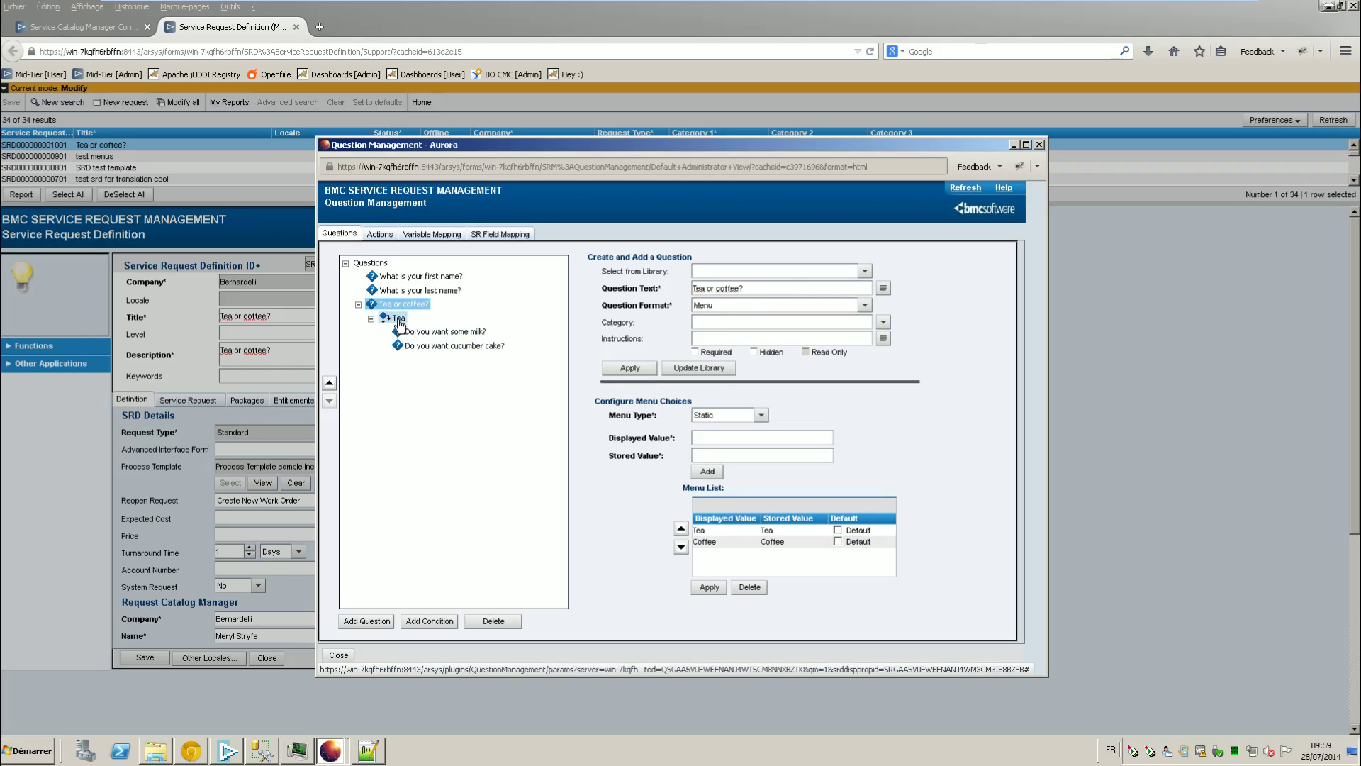
{"action": "left_click", "coordinate": [429, 621]}
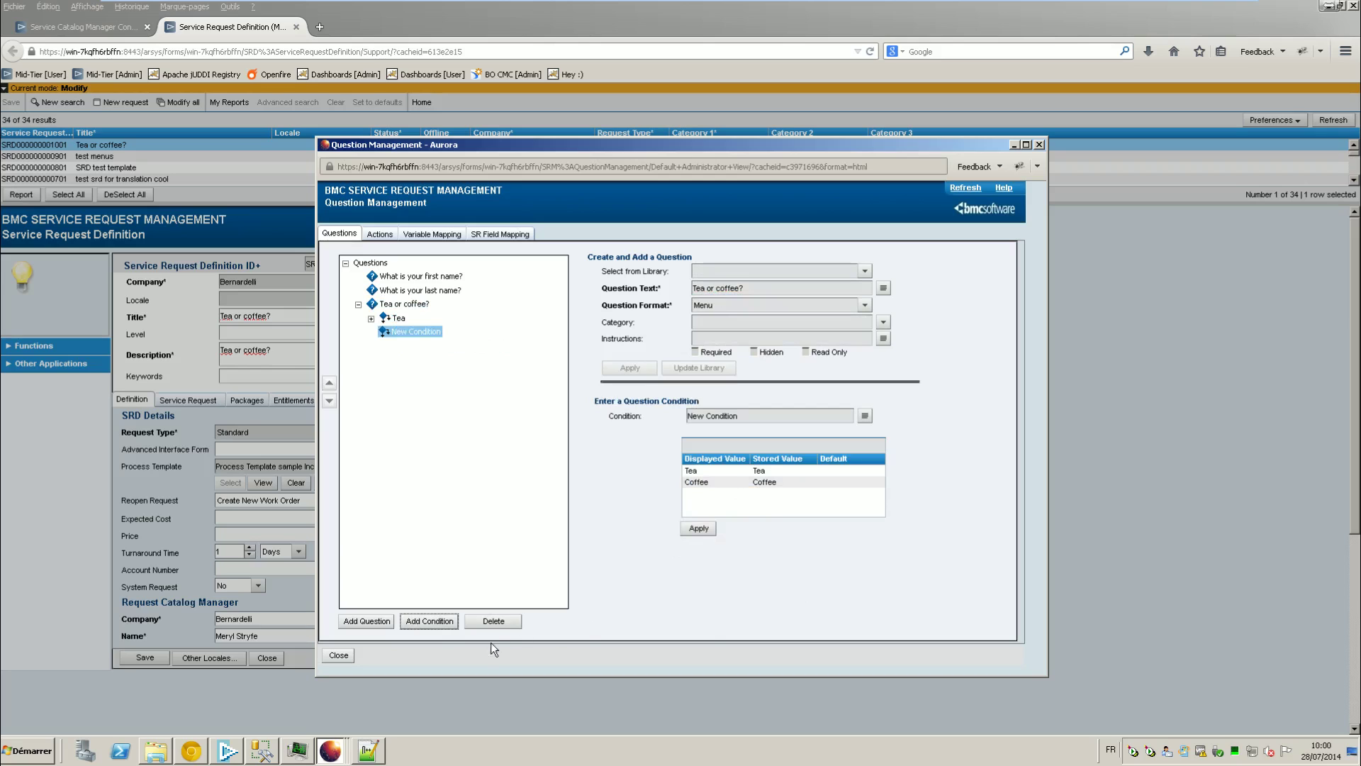
{"action": "left_click", "coordinate": [708, 484]}
{"action": "left_click", "coordinate": [699, 529]}
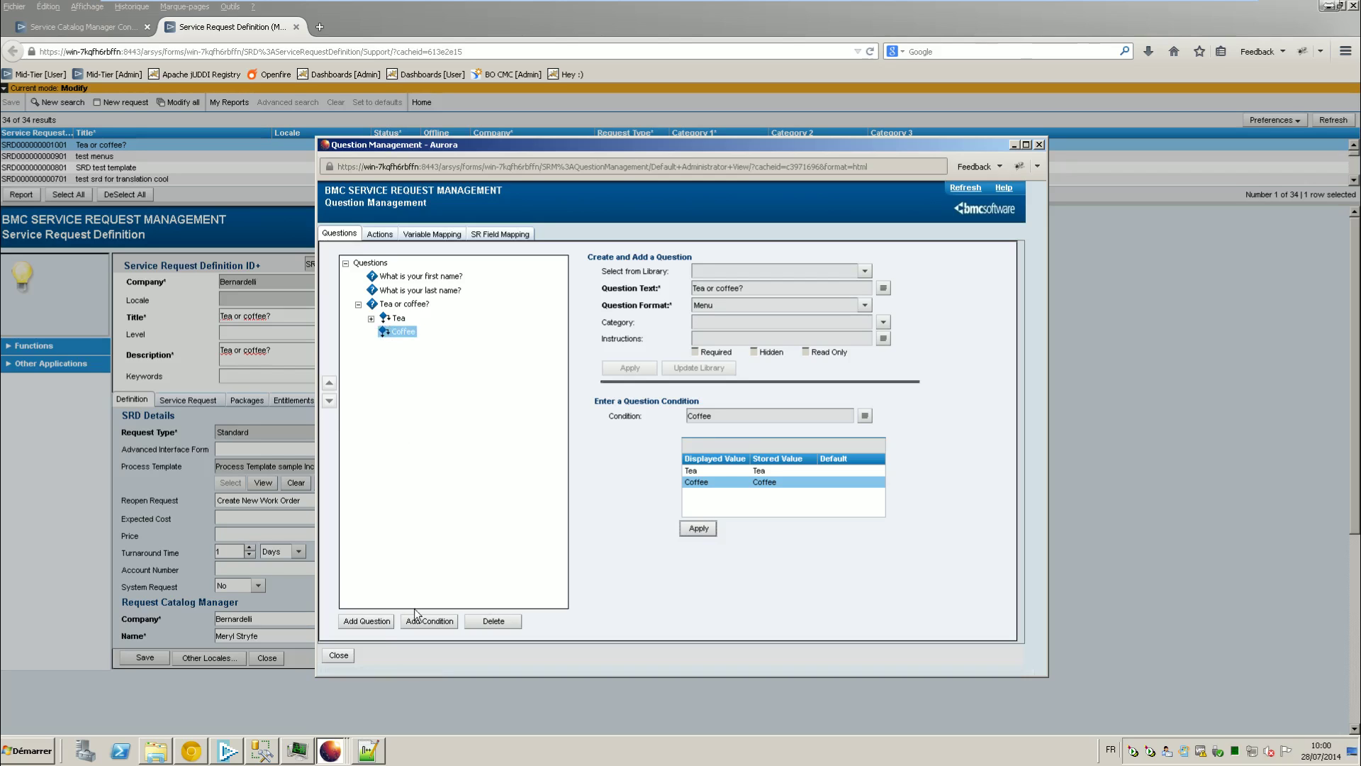
{"action": "left_click", "coordinate": [366, 621]}
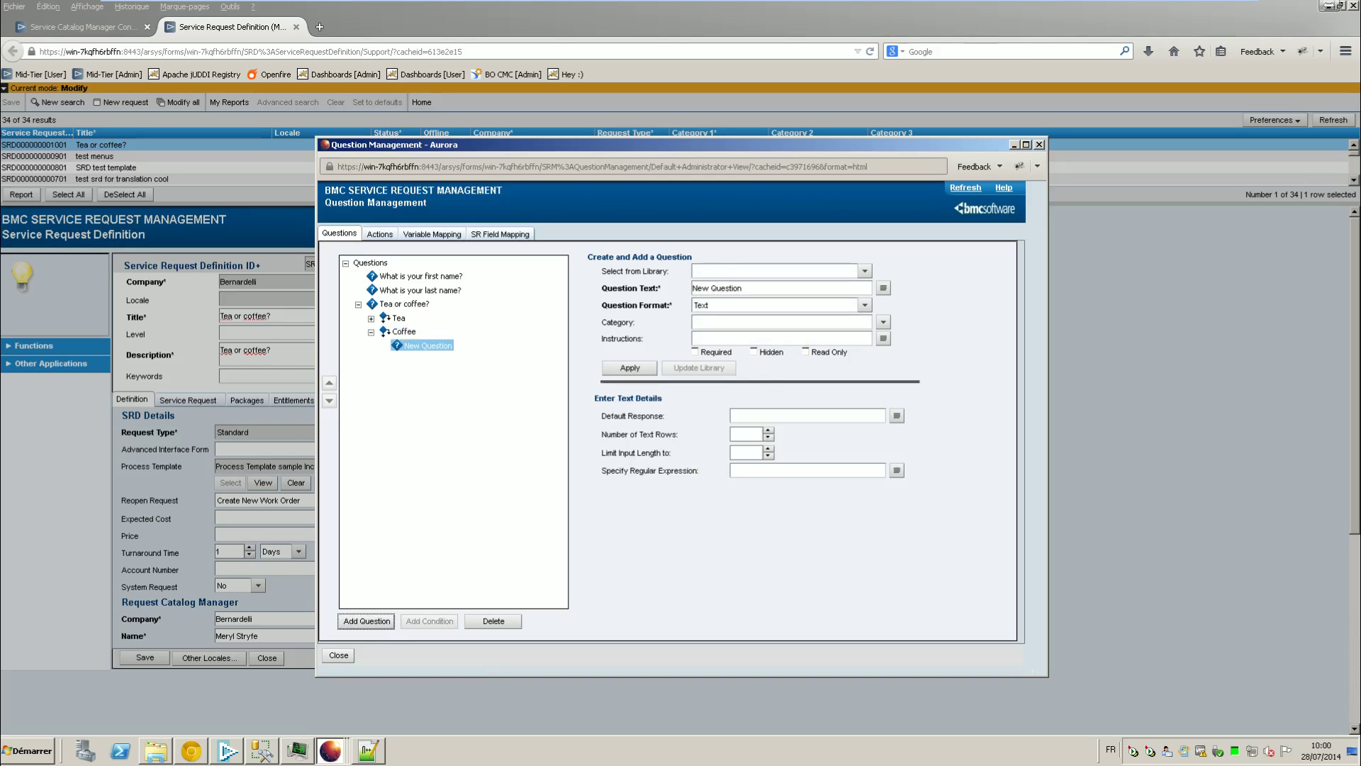
- Enter the question 'Do you want your coffee black or with milk?' in Menu format
{"action": "type", "text": "Do you want your coffee black or "}
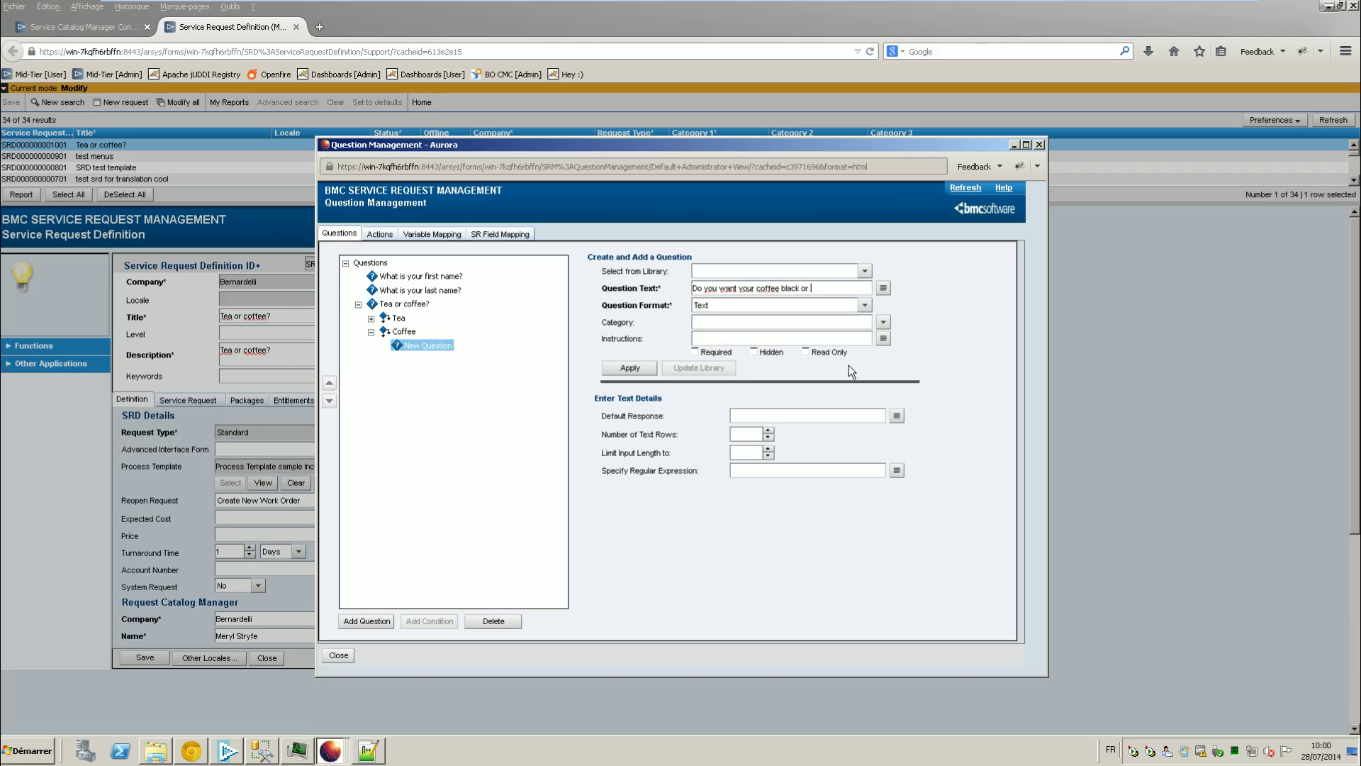
{"action": "type", "text": "with milk?"}
{"action": "left_click", "coordinate": [865, 304]}
{"action": "left_click", "coordinate": [724, 360]}
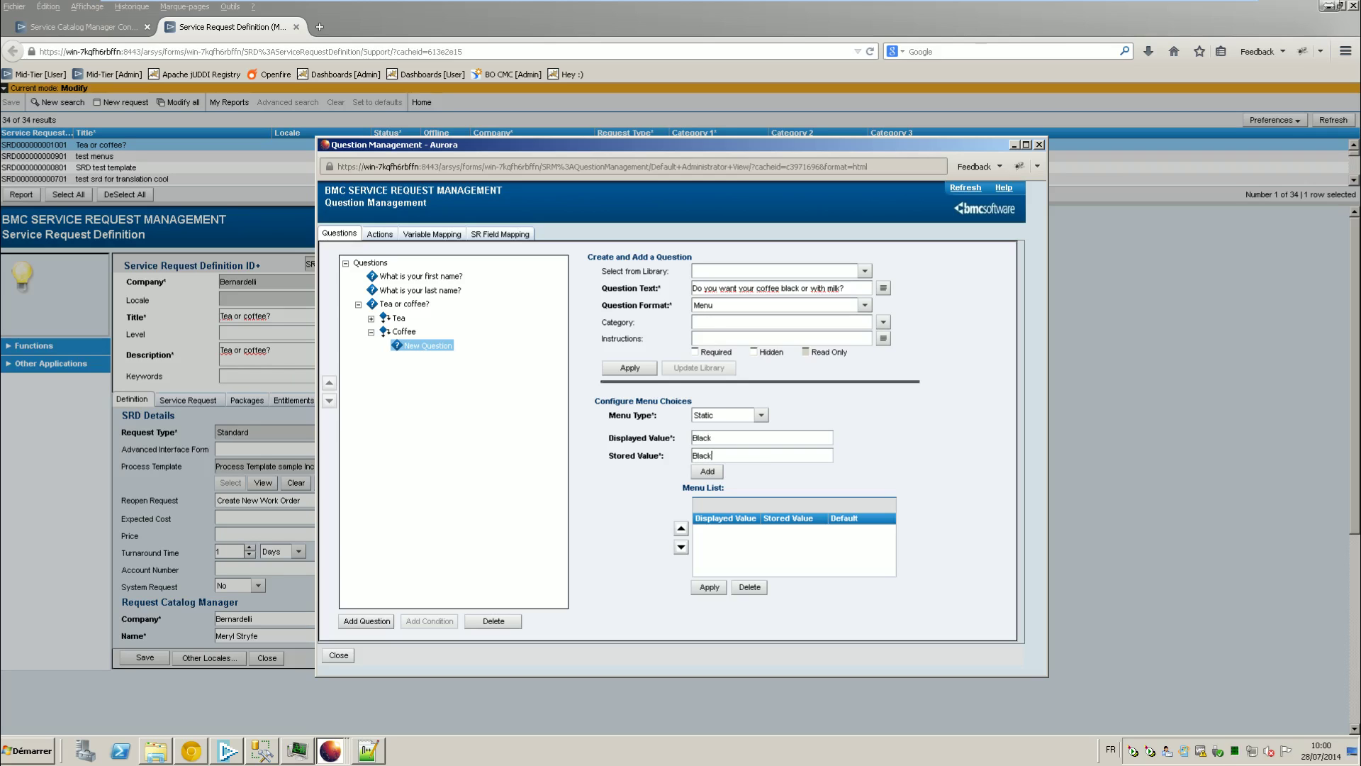
- Add menu choices Black (default) and With milk, save the question, and expand the Tea branch
{"action": "left_click", "coordinate": [707, 471]}
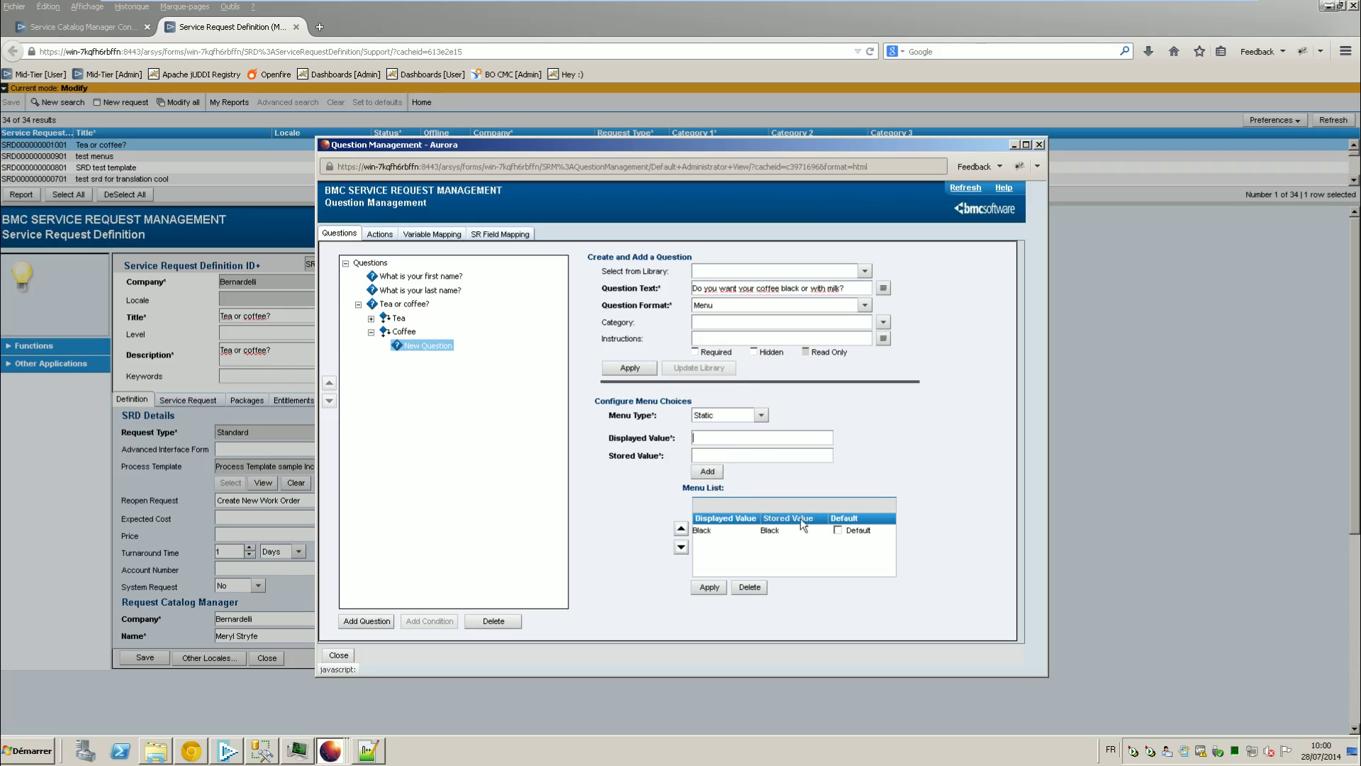
{"action": "left_click", "coordinate": [837, 530]}
{"action": "left_click", "coordinate": [694, 438]}
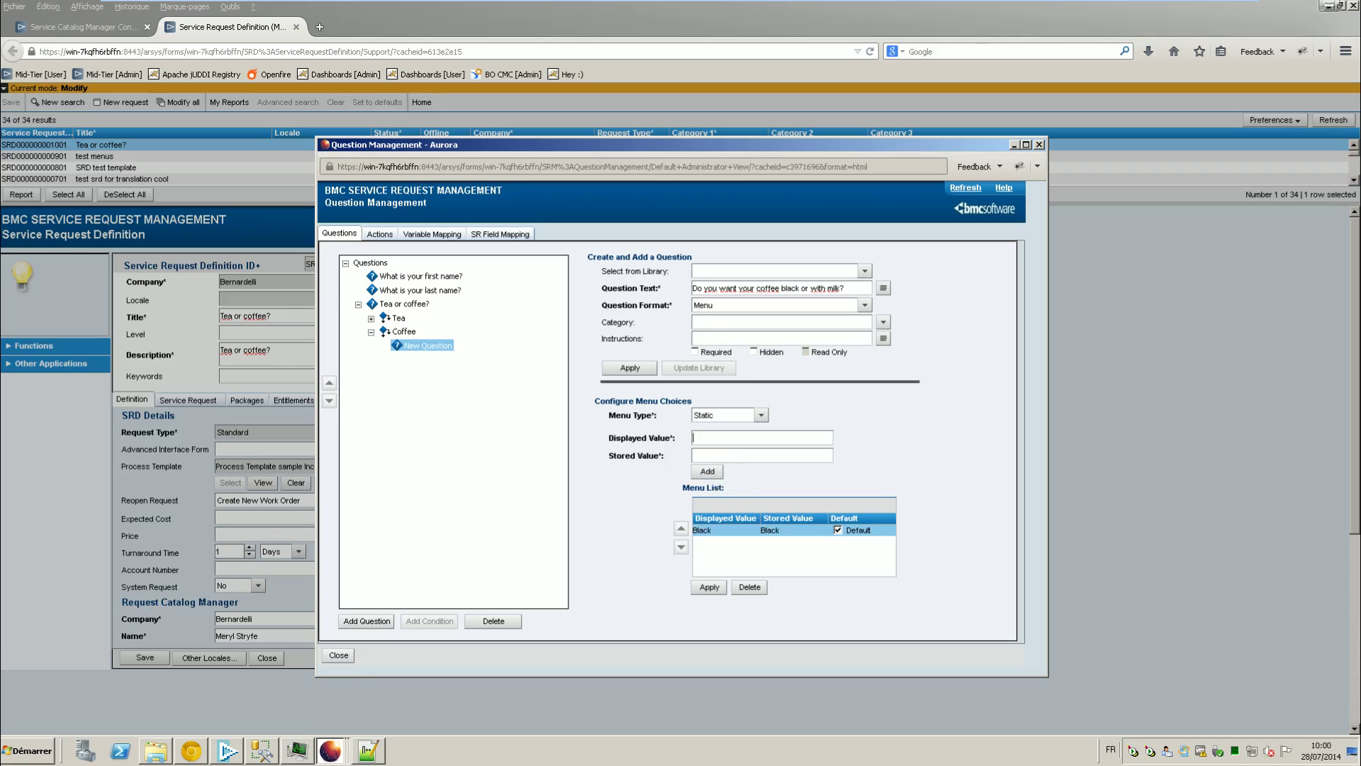
{"action": "type", "text": "With milk"}
{"action": "key", "text": "ctrl+a"}
{"action": "left_click", "coordinate": [694, 455]}
{"action": "left_click", "coordinate": [708, 471]}
{"action": "left_click", "coordinate": [838, 531]}
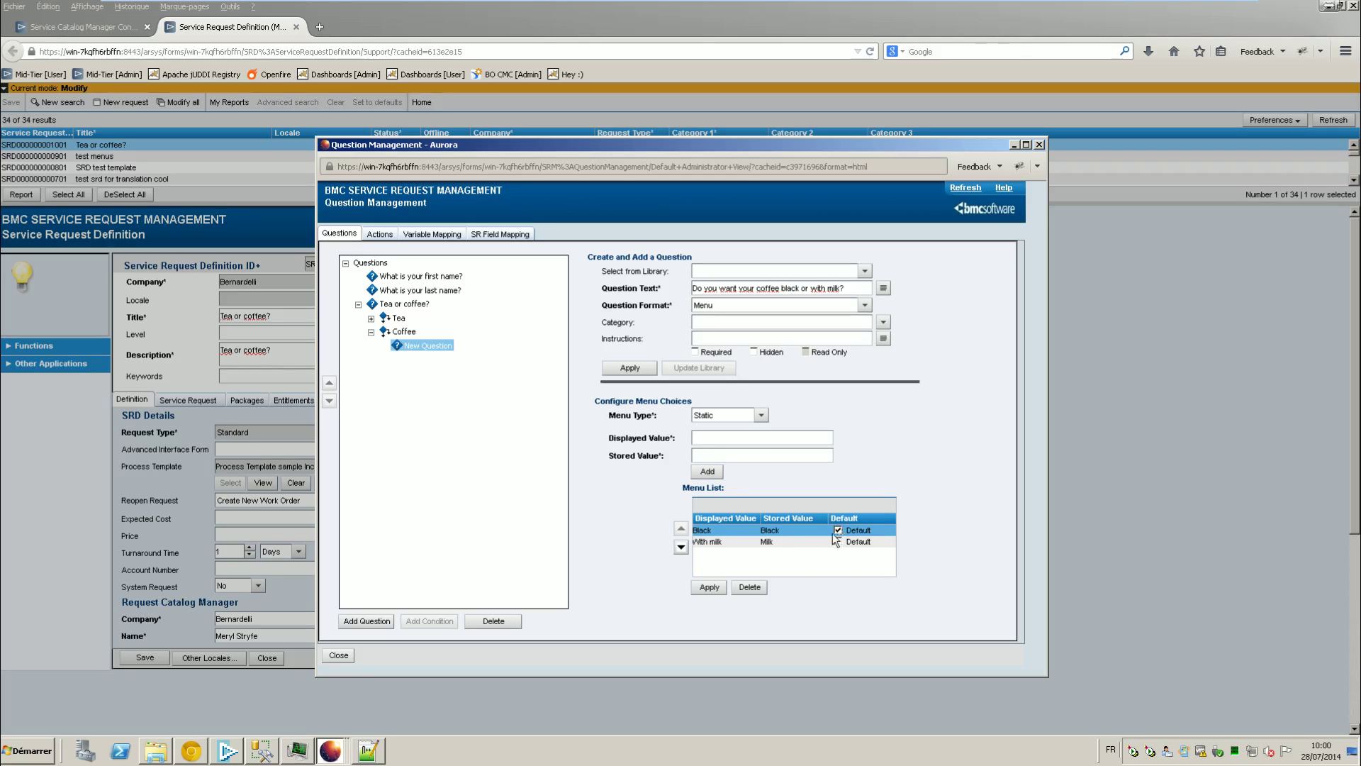
{"action": "left_click", "coordinate": [710, 587]}
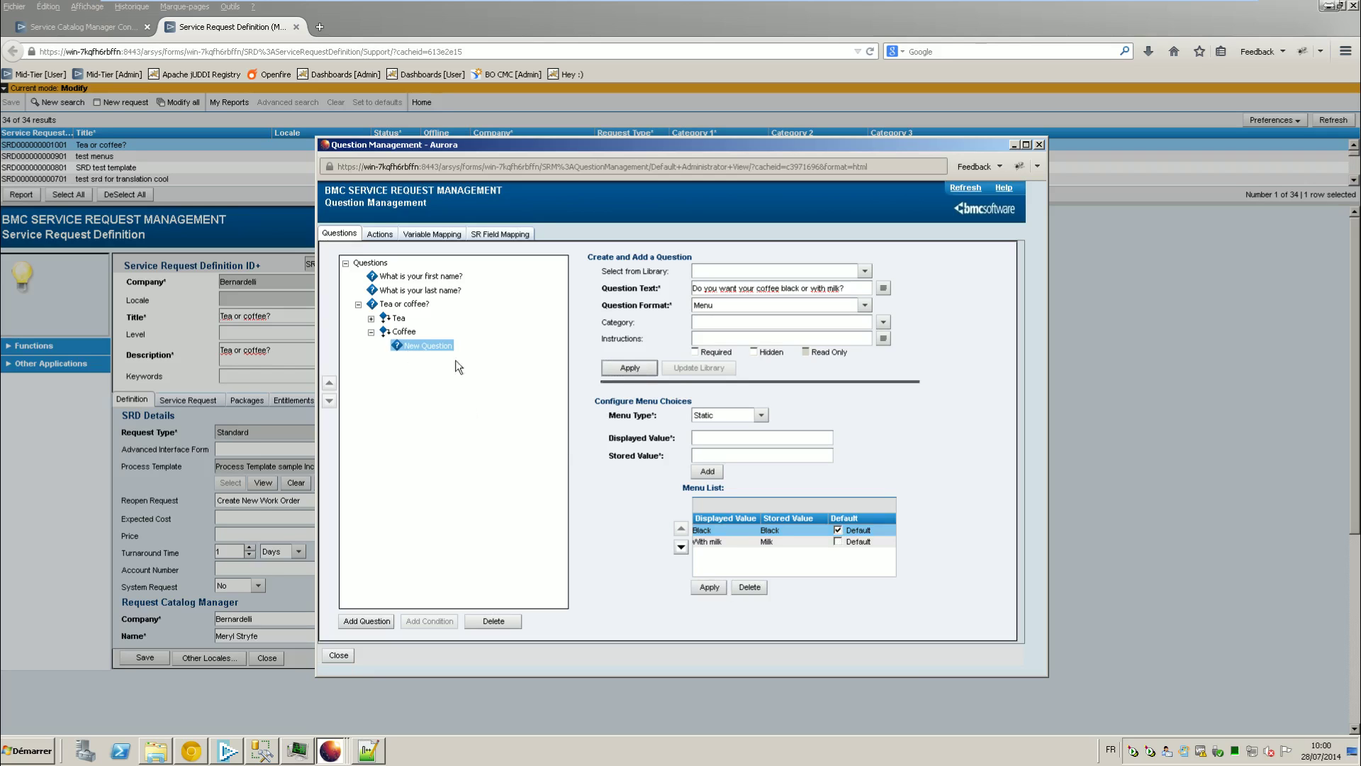
{"action": "left_click", "coordinate": [629, 368]}
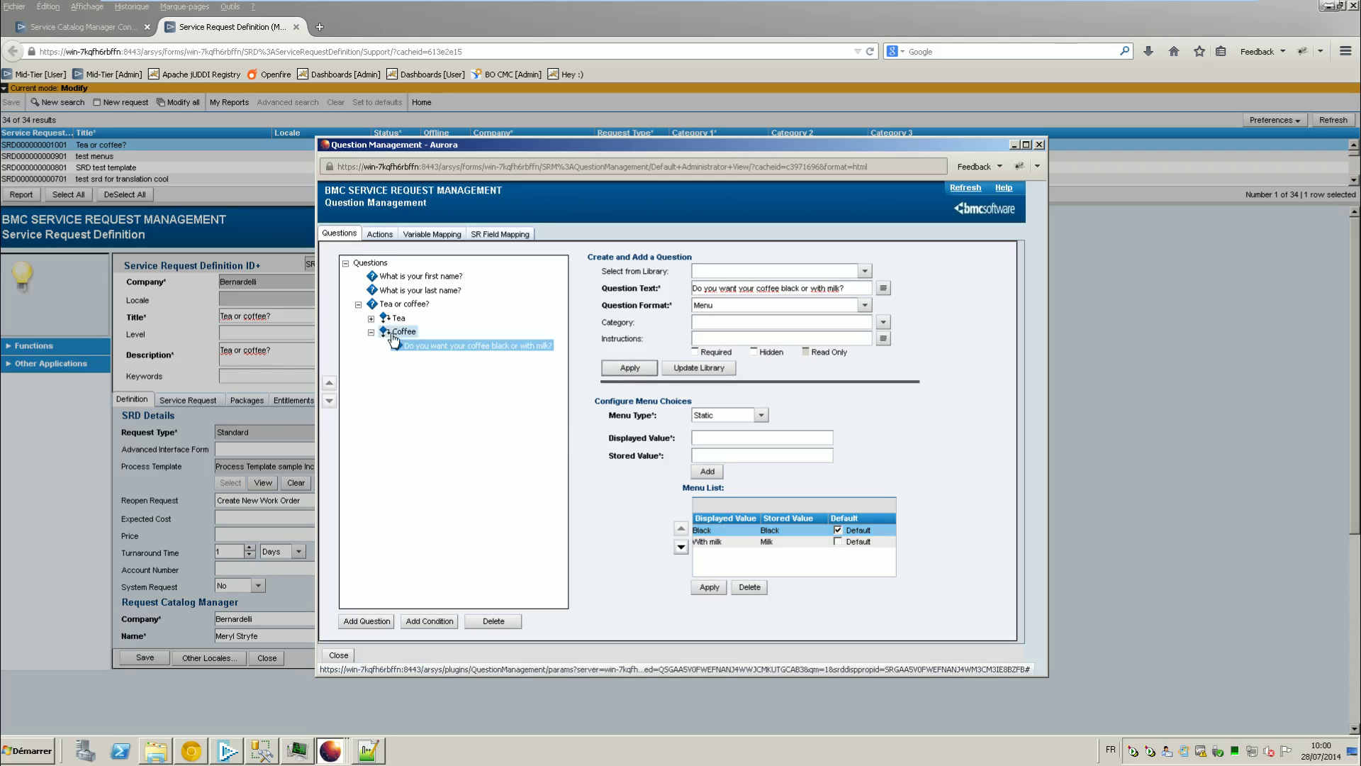
{"action": "left_click", "coordinate": [371, 319]}
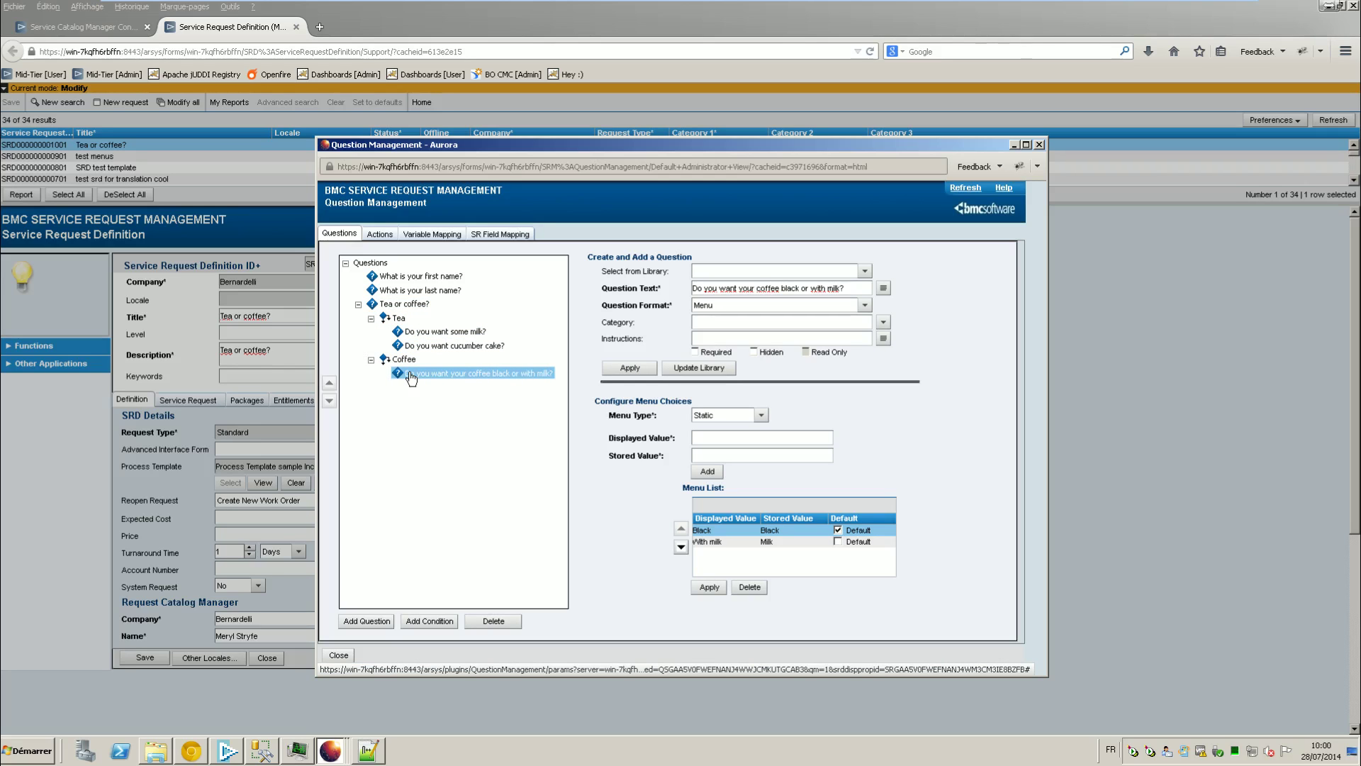
- Add a top-level question 'How many sugar do you want?' using Range format
{"action": "left_click", "coordinate": [403, 304]}
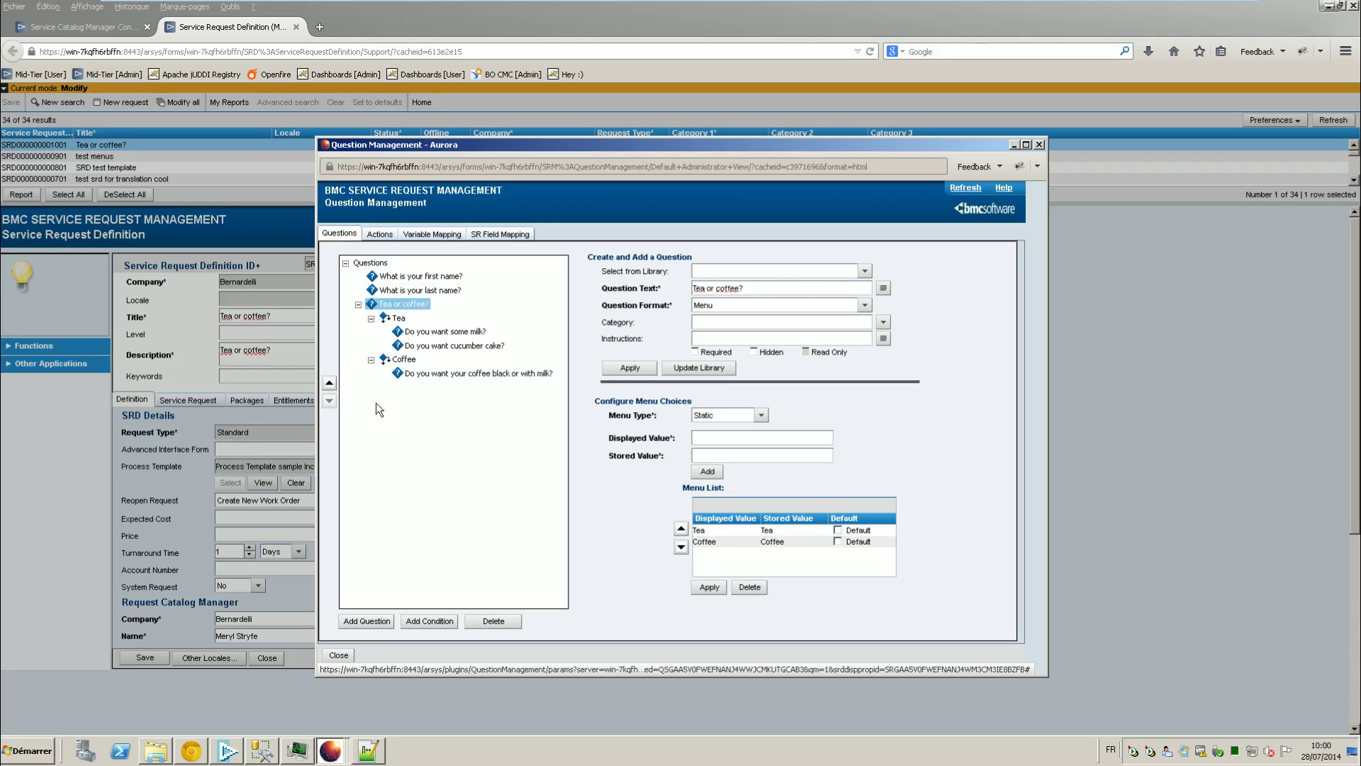
{"action": "left_click", "coordinate": [367, 621]}
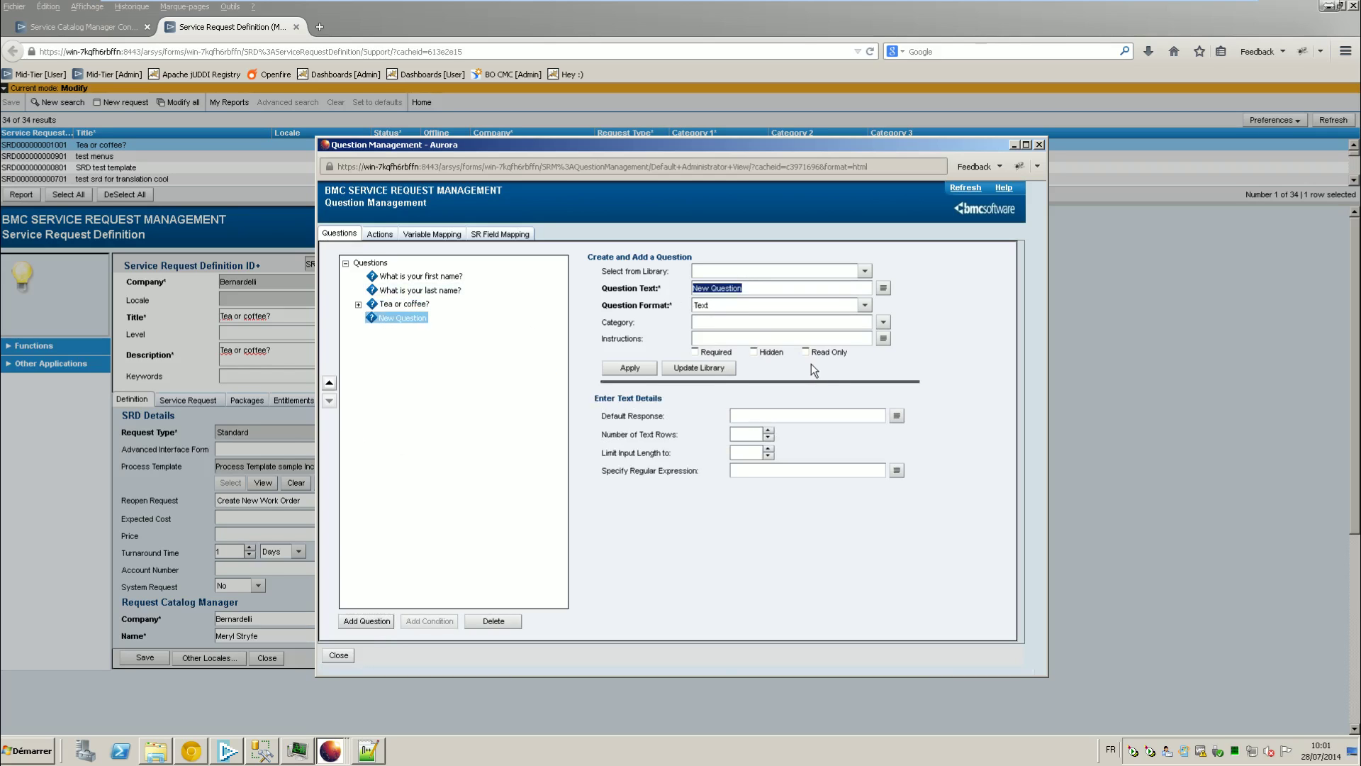
{"action": "type", "text": "How many sugar do you want?"}
{"action": "key", "text": "alt+Down"}
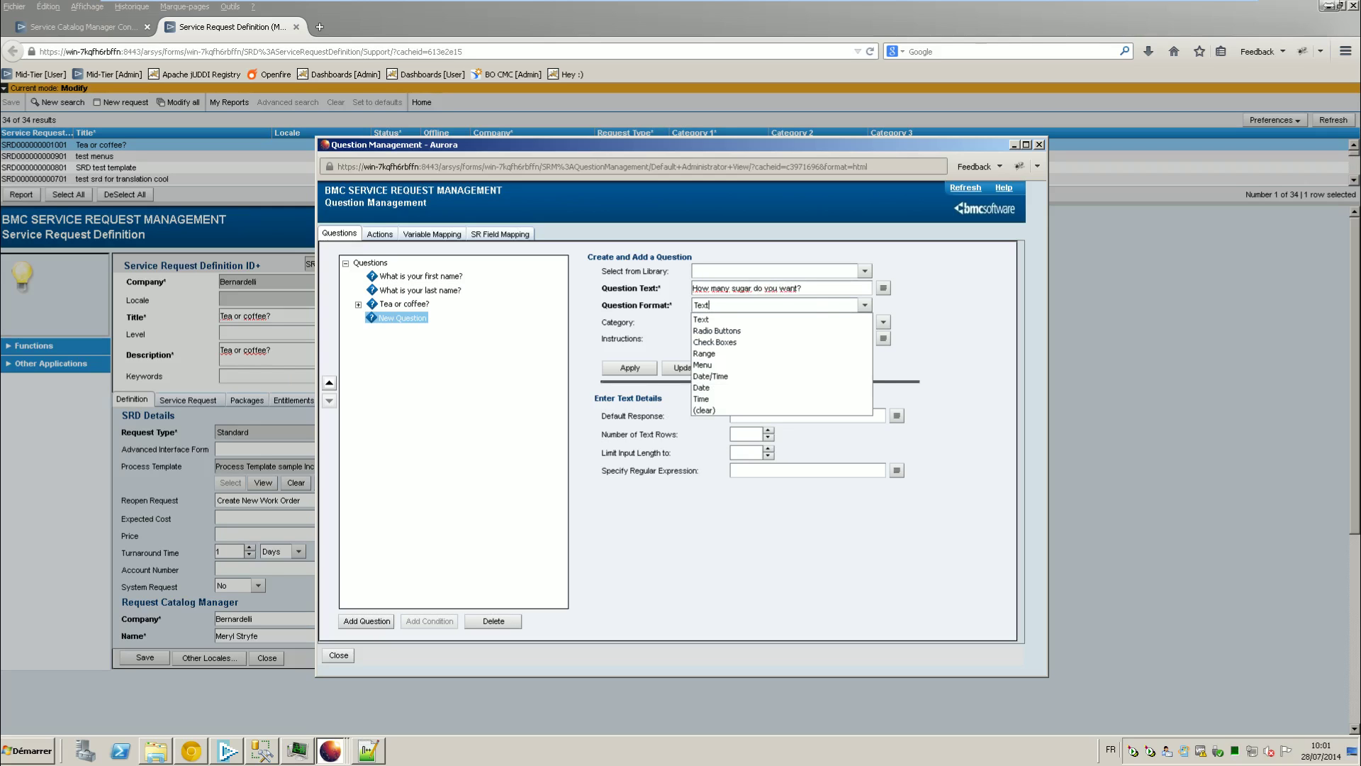
{"action": "left_click", "coordinate": [762, 354]}
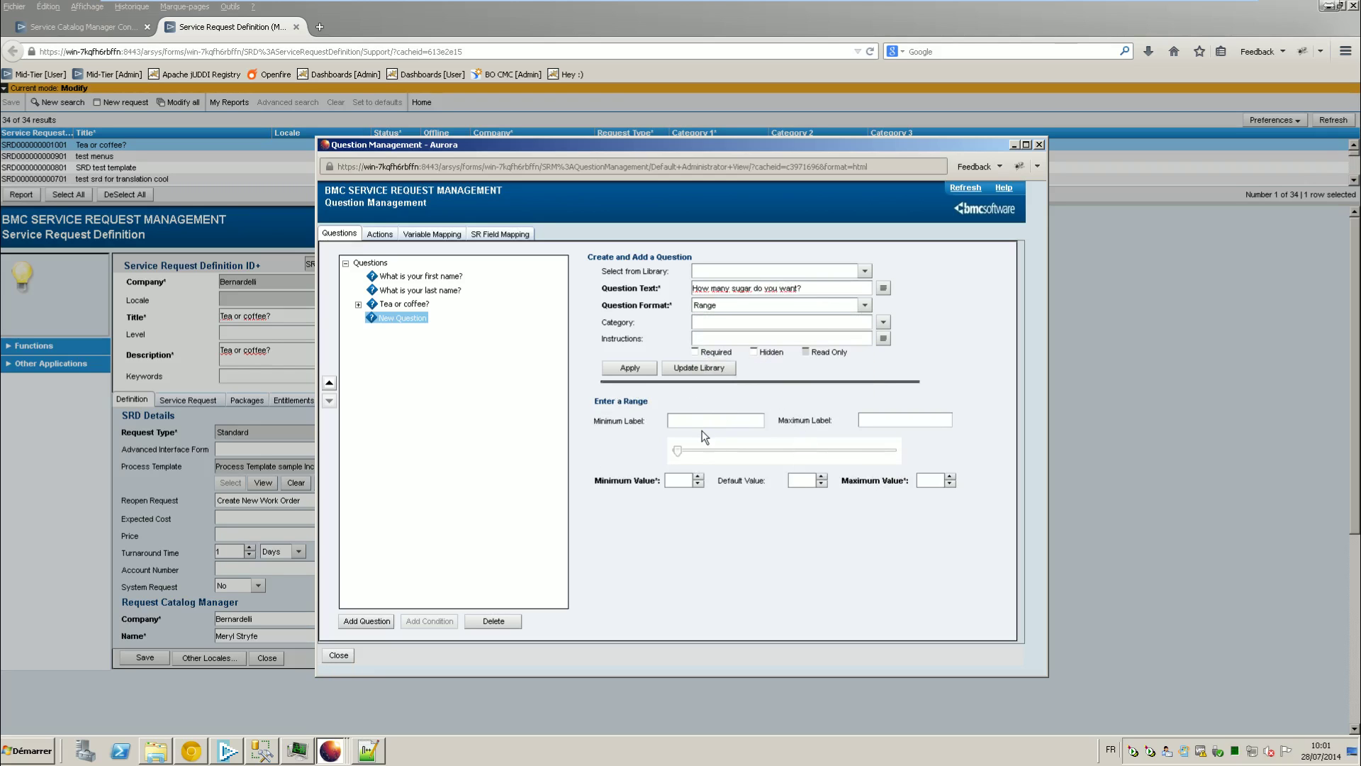
- Set range labels 0 and 10, minimum 0, maximum 10, default 2, and save
{"action": "type", "text": "0"}
{"action": "key", "text": "Tab"}
{"action": "type", "text": "1"}
{"action": "key", "text": "BackSpace"}
{"action": "type", "text": "0"}
{"action": "left_click", "coordinate": [698, 477]}
{"action": "left_click", "coordinate": [698, 484]}
{"action": "left_click", "coordinate": [930, 480]}
{"action": "type", "text": "10"}
{"action": "left_click", "coordinate": [821, 477]}
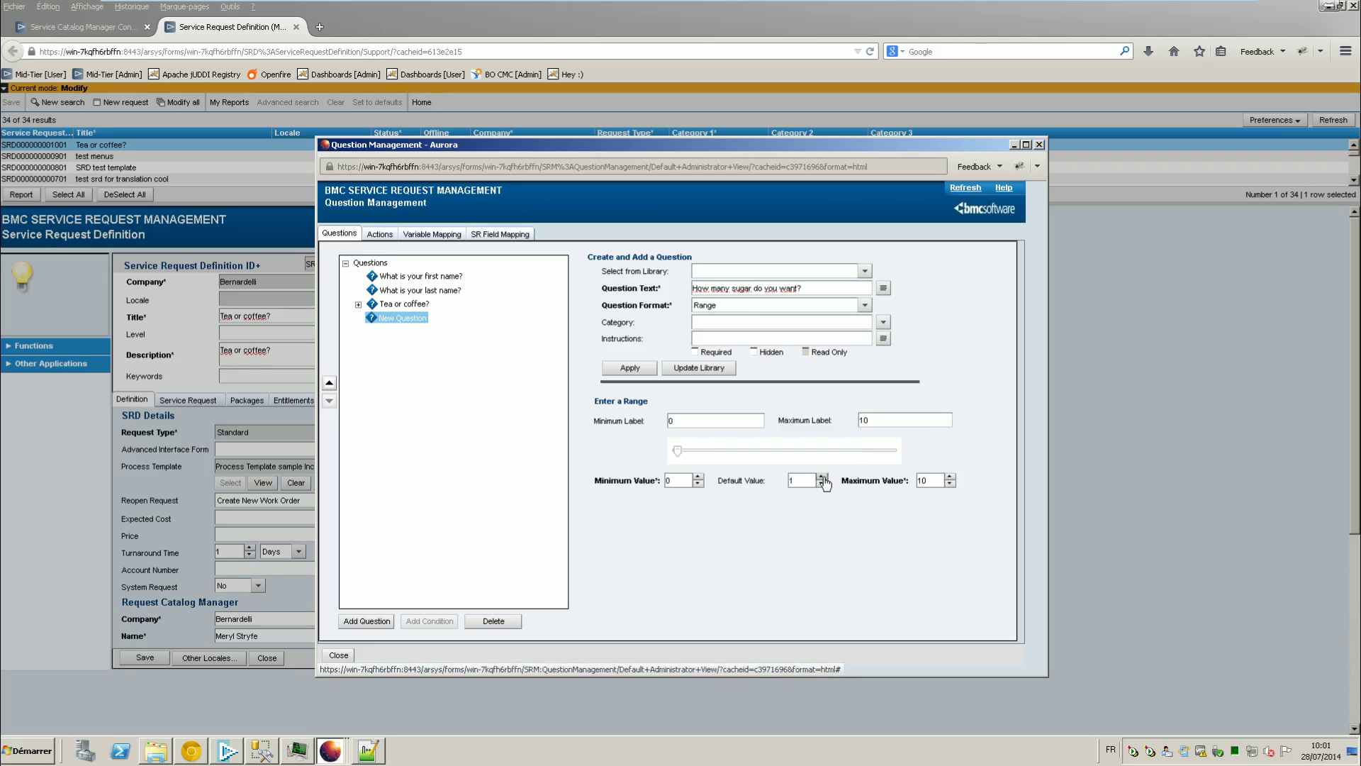
{"action": "left_click", "coordinate": [628, 368]}
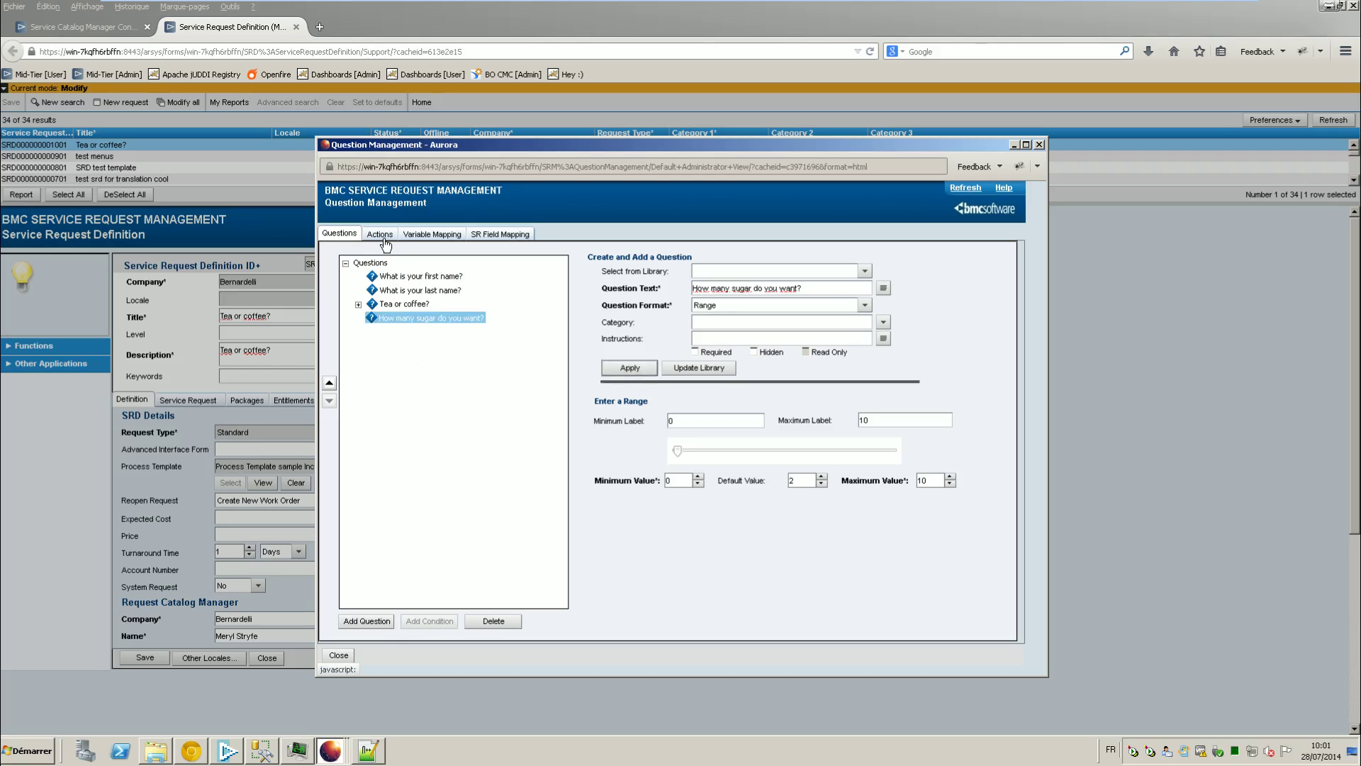
- Glance at Variable Mapping and Actions, then expand 'Tea or coffee?' in the Questions list
{"action": "left_click", "coordinate": [431, 234]}
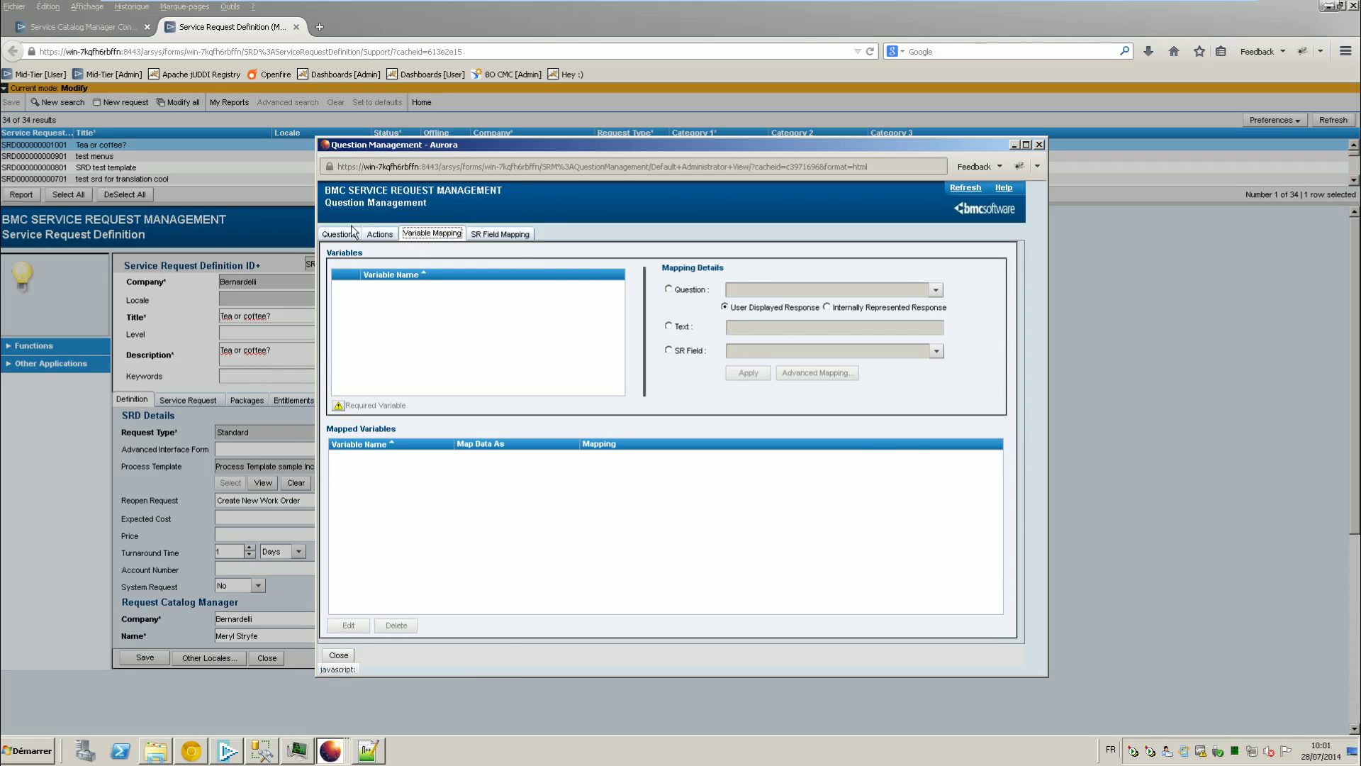
{"action": "left_click", "coordinate": [380, 234]}
{"action": "left_click", "coordinate": [340, 234]}
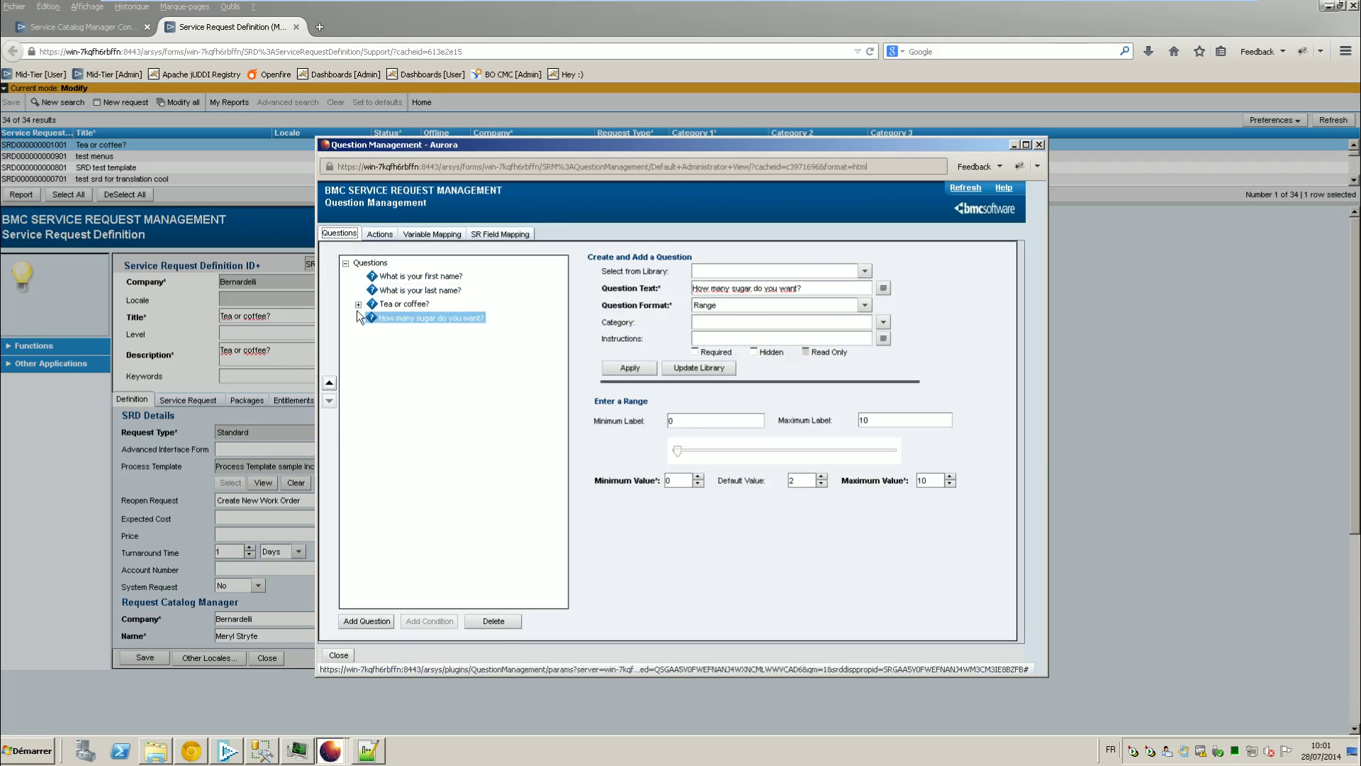
{"action": "left_click", "coordinate": [358, 304]}
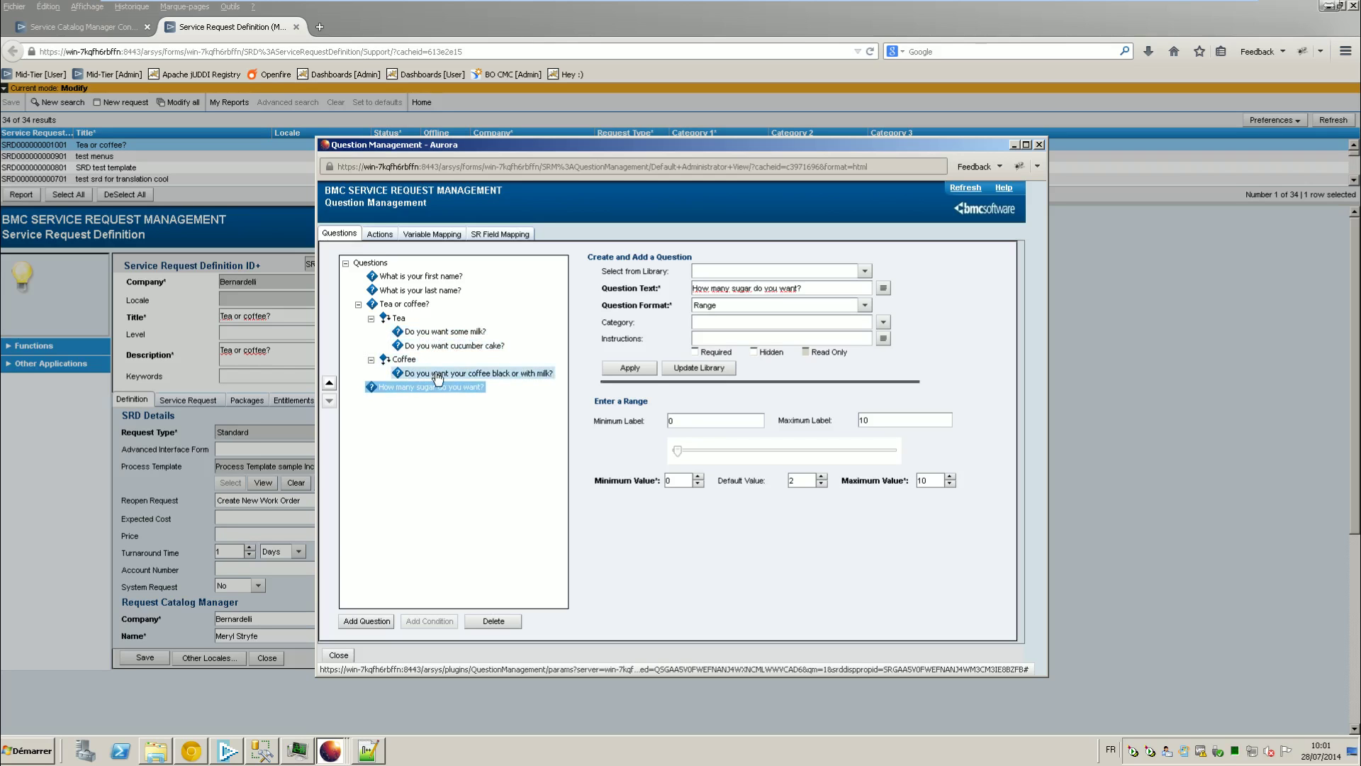
- Save the definition with status Request for Approval, then launch Request Entry from Other Applications
{"action": "left_click", "coordinate": [343, 655]}
{"action": "left_click", "coordinate": [144, 657]}
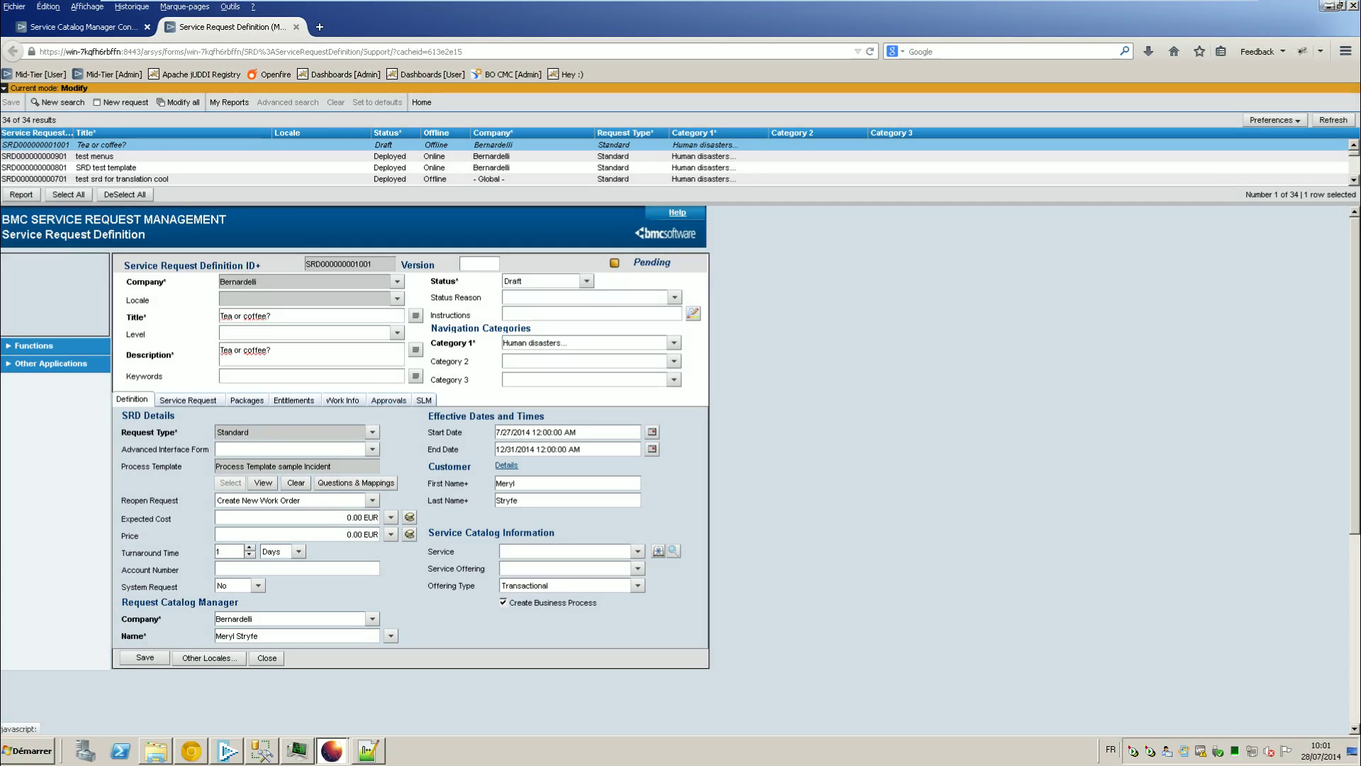
{"action": "left_click", "coordinate": [586, 281]}
{"action": "left_click", "coordinate": [540, 318]}
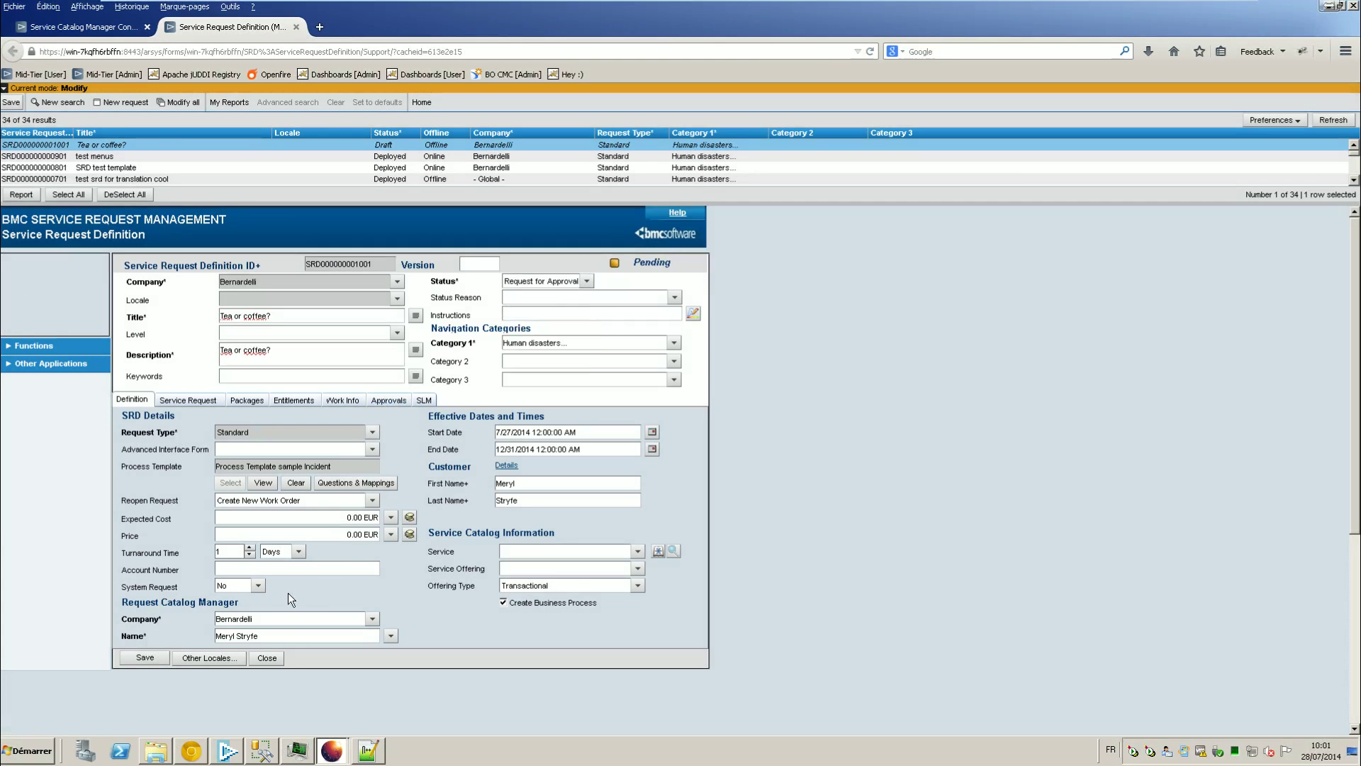
{"action": "left_click", "coordinate": [145, 657]}
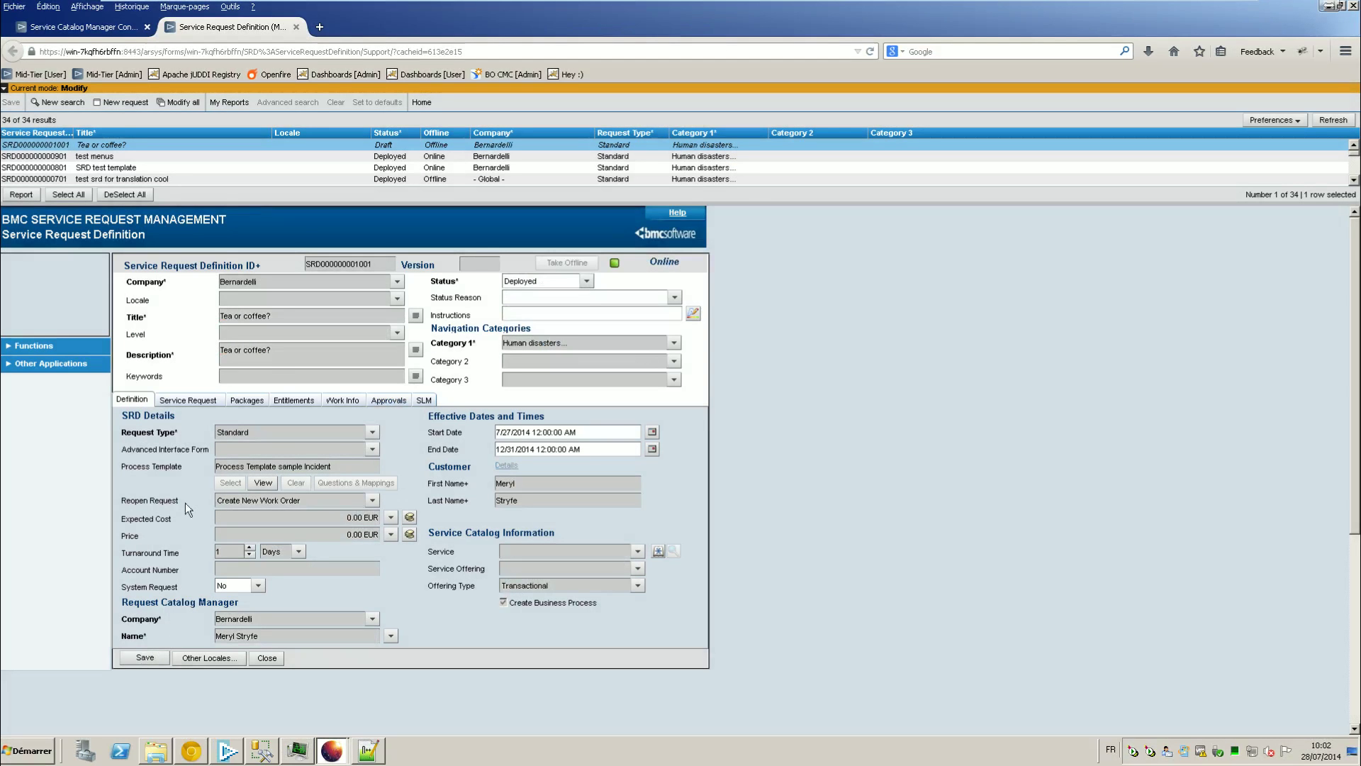
{"action": "left_click", "coordinate": [73, 365]}
{"action": "left_click", "coordinate": [60, 383]}
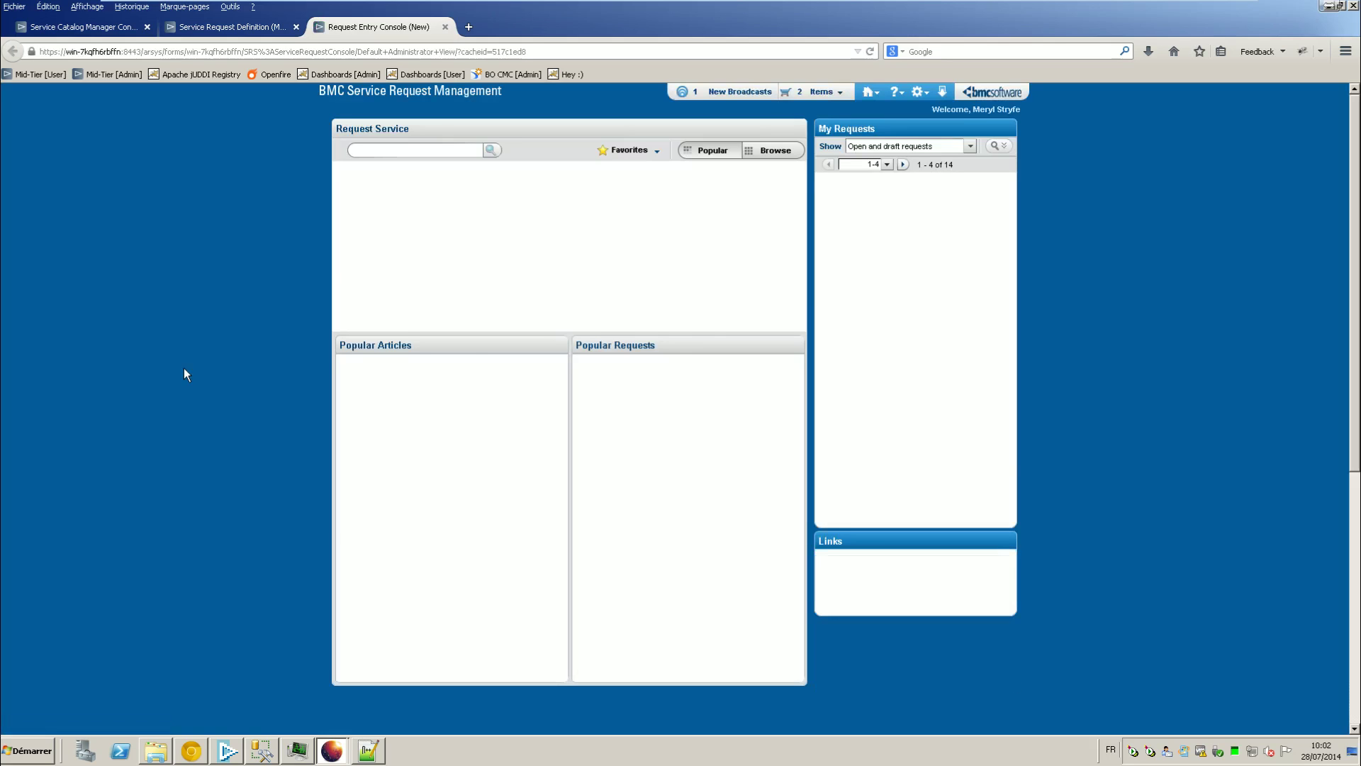
- Start a Tea or coffee? request from the Human disasters catalogue category
{"action": "left_click", "coordinate": [406, 205]}
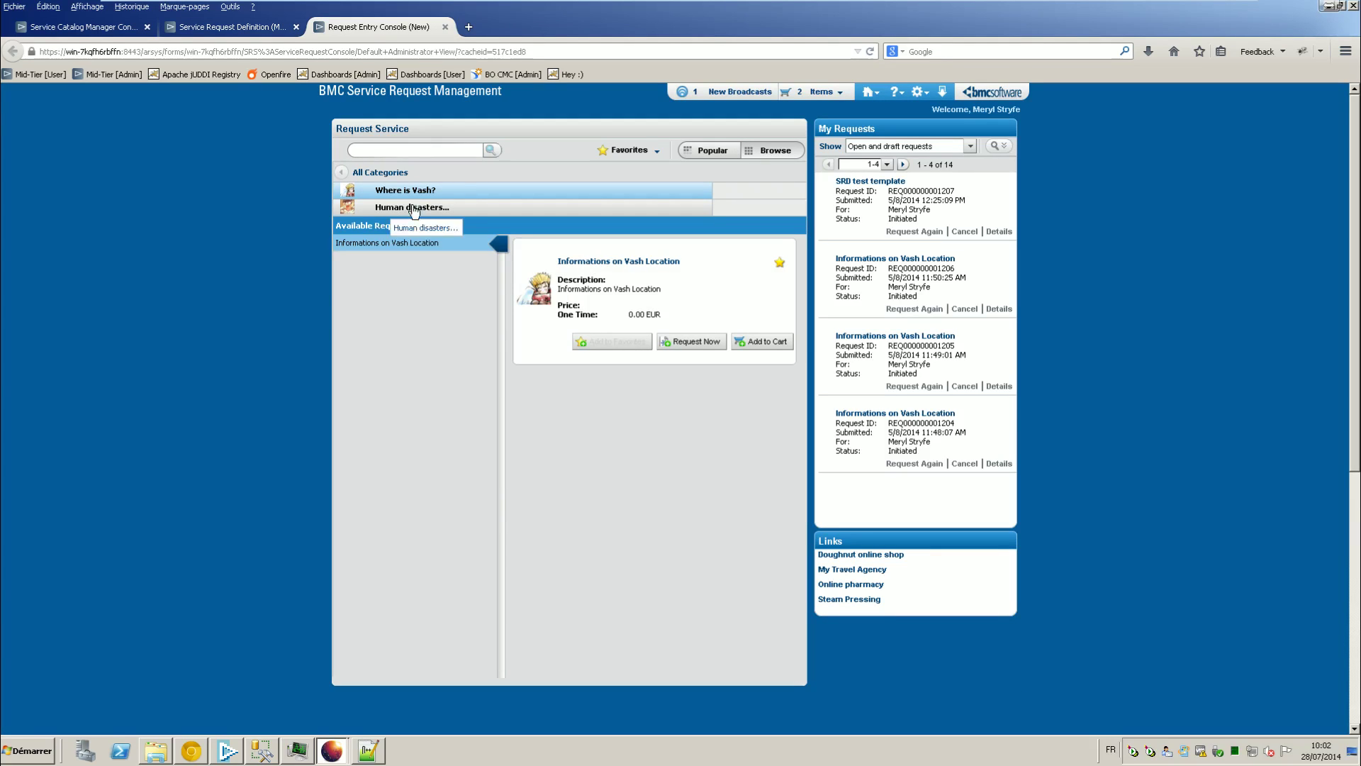
{"action": "left_click", "coordinate": [405, 207]}
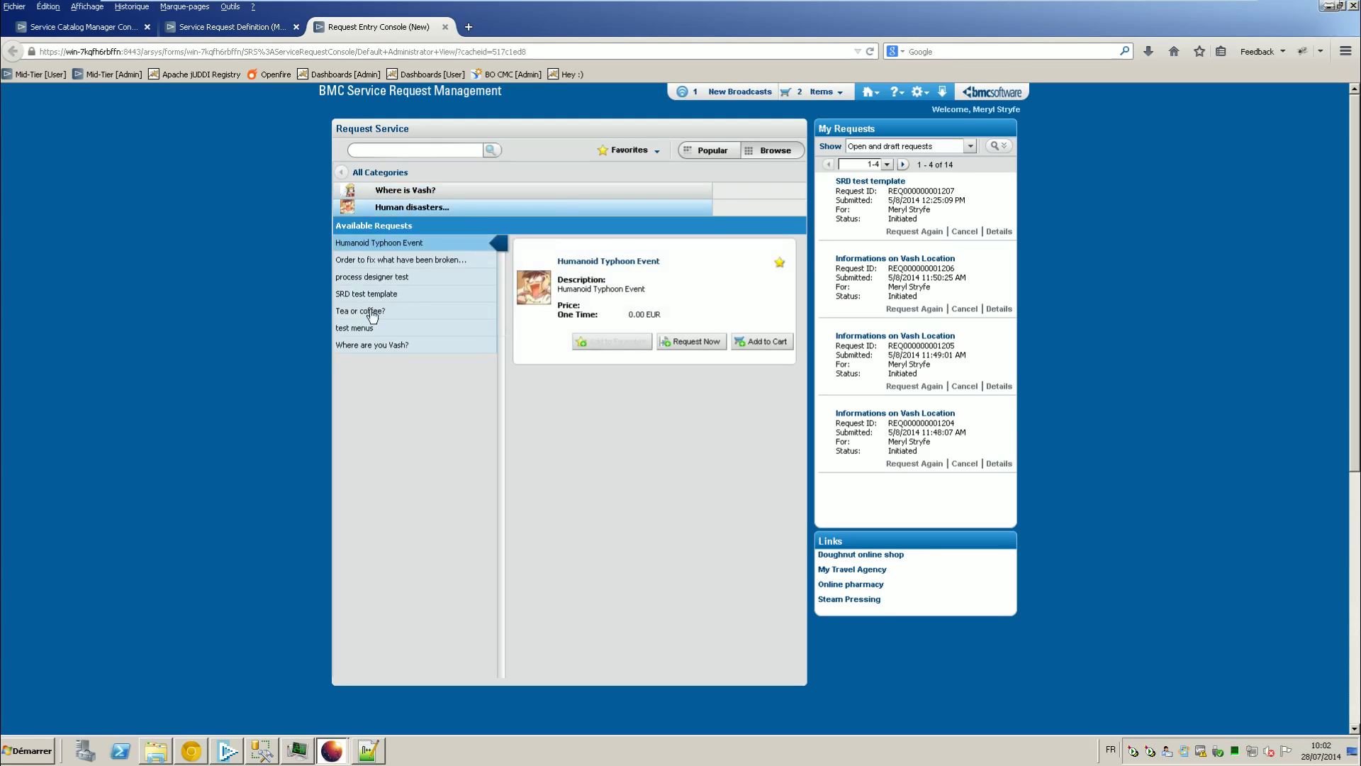
{"action": "left_click", "coordinate": [369, 311]}
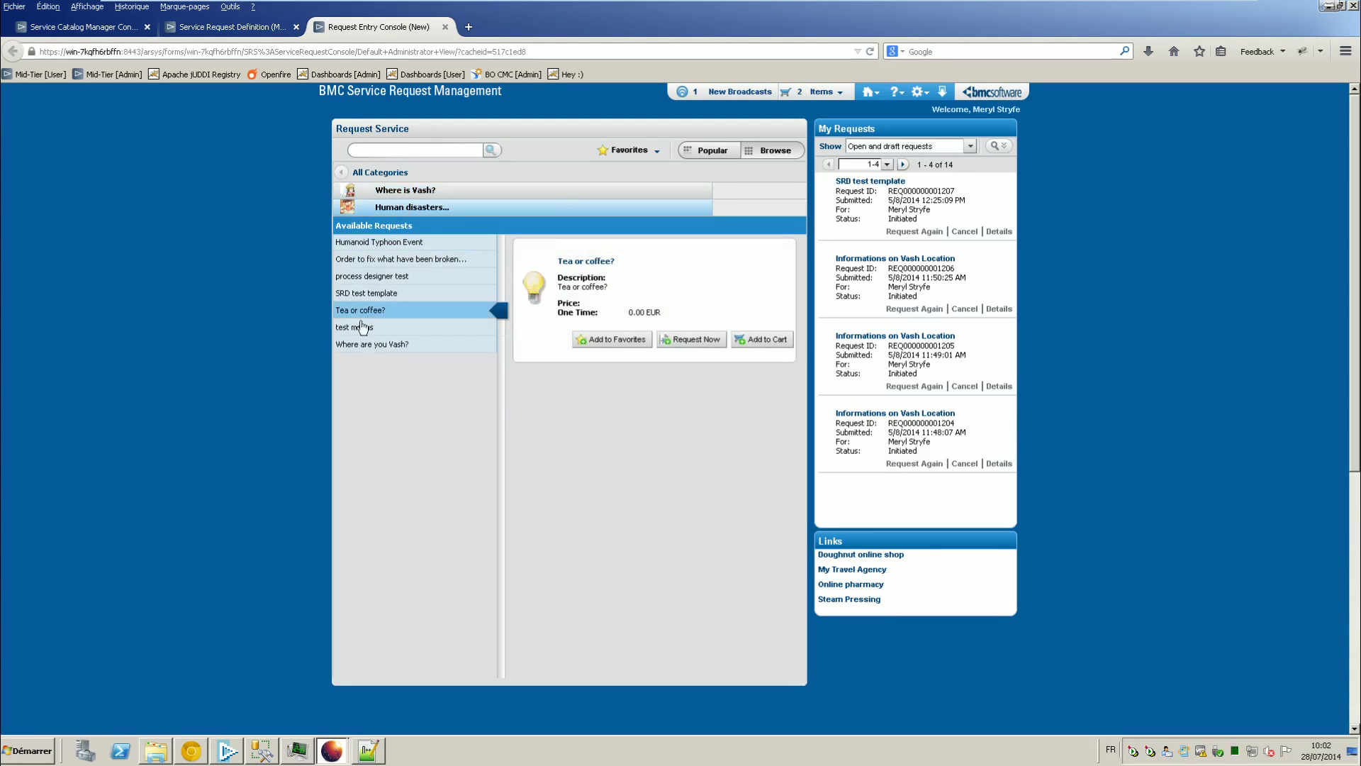
{"action": "left_click", "coordinate": [672, 342]}
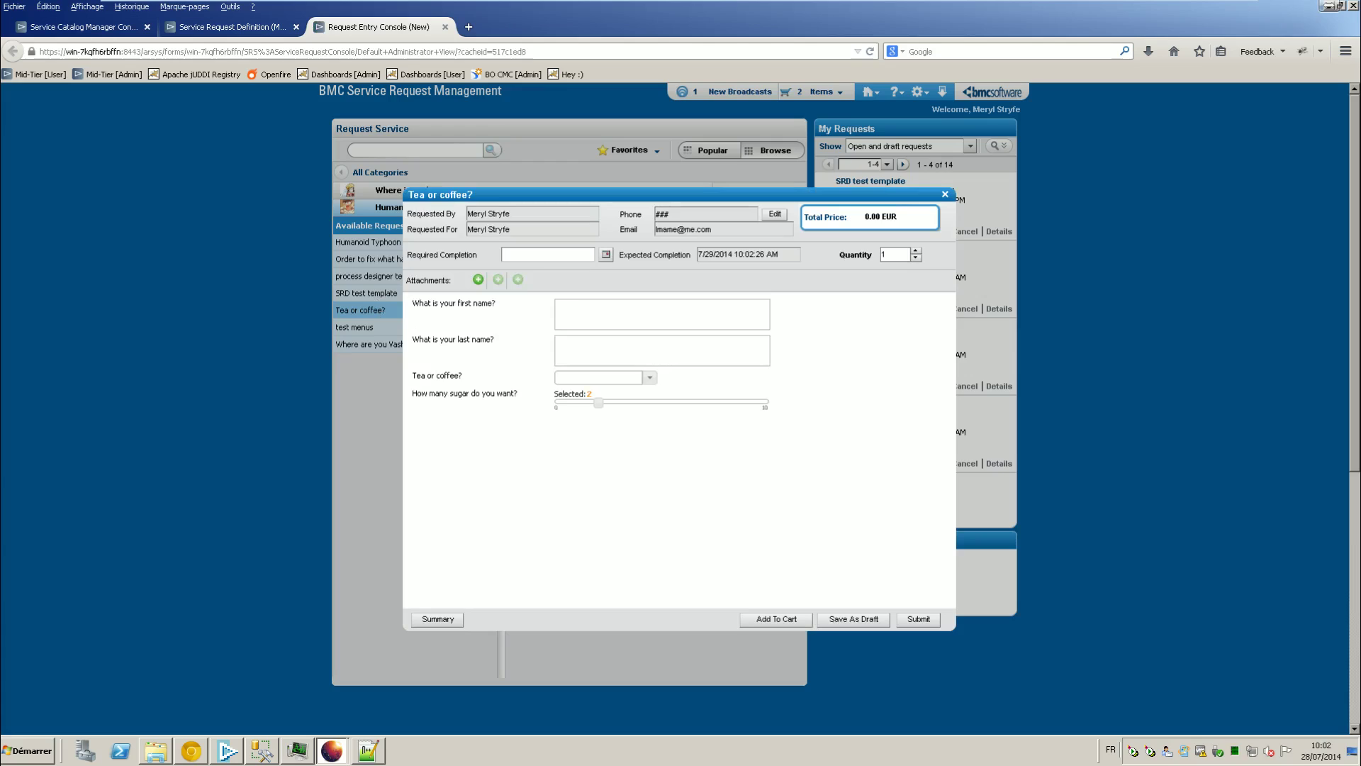
- Enter the requester's name on the form and raise the sugar slider
{"action": "left_click", "coordinate": [649, 377]}
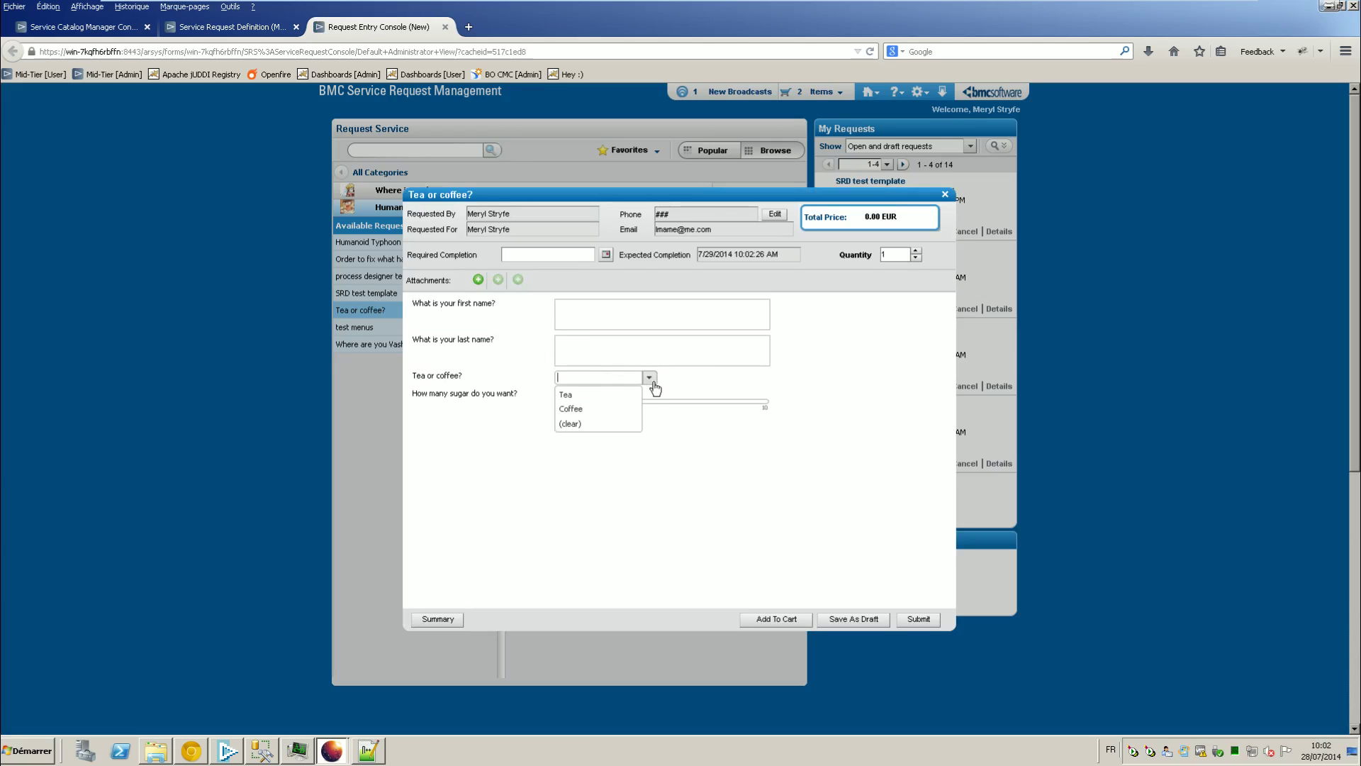
{"action": "left_click", "coordinate": [659, 376]}
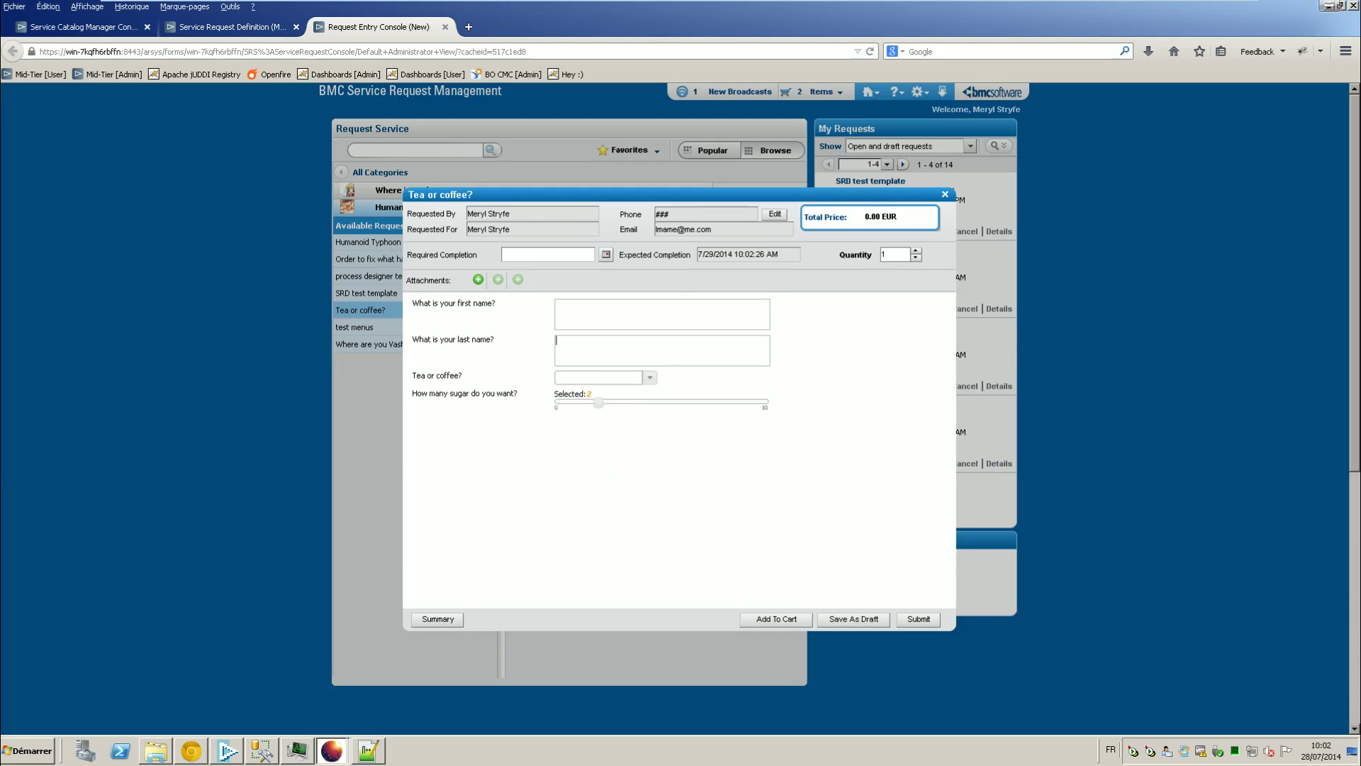
{"action": "left_click", "coordinate": [557, 305]}
{"action": "type", "text": "Bond"}
{"action": "left_click_drag", "start_coordinate": [599, 402], "coordinate": [620, 404]}
- Answer Tea, then Coffee with milk, then close the form and return to the SRD tab
{"action": "left_click", "coordinate": [649, 377]}
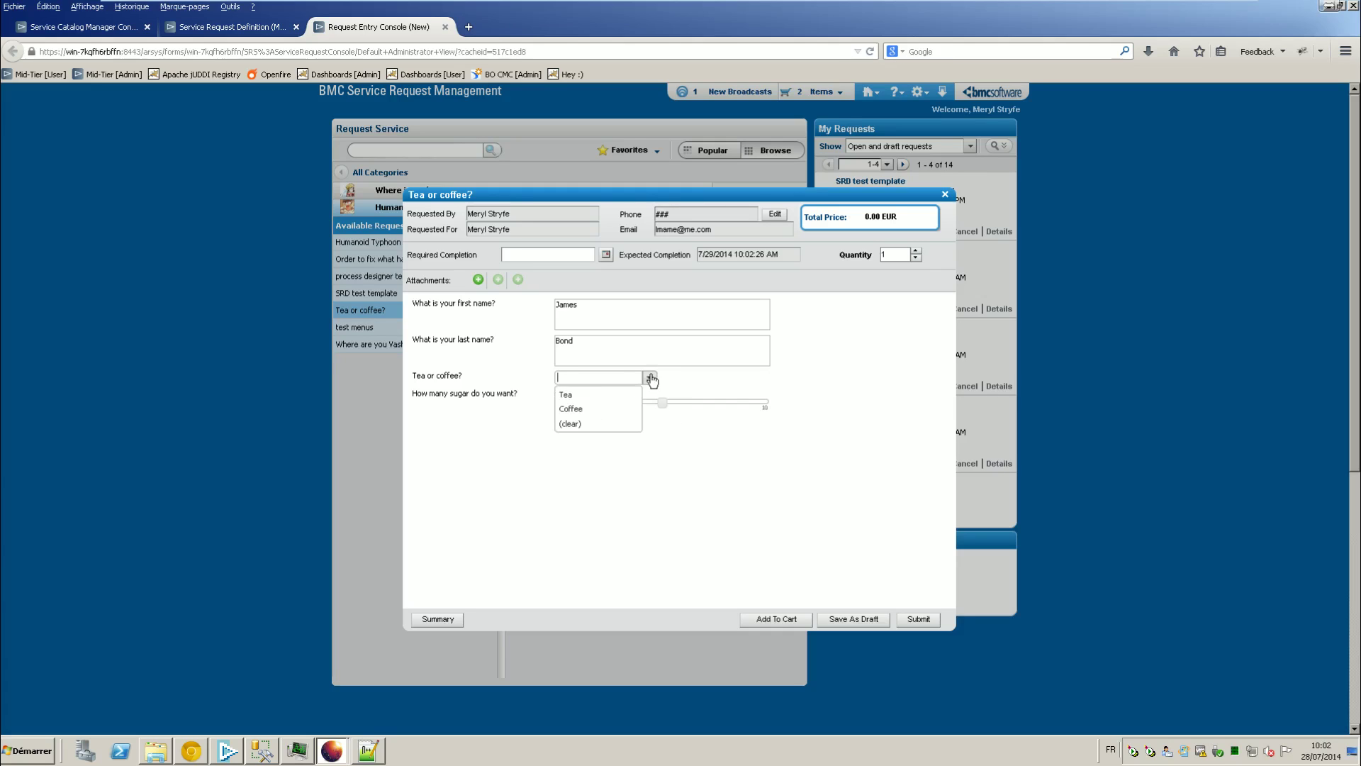
{"action": "left_click", "coordinate": [611, 396]}
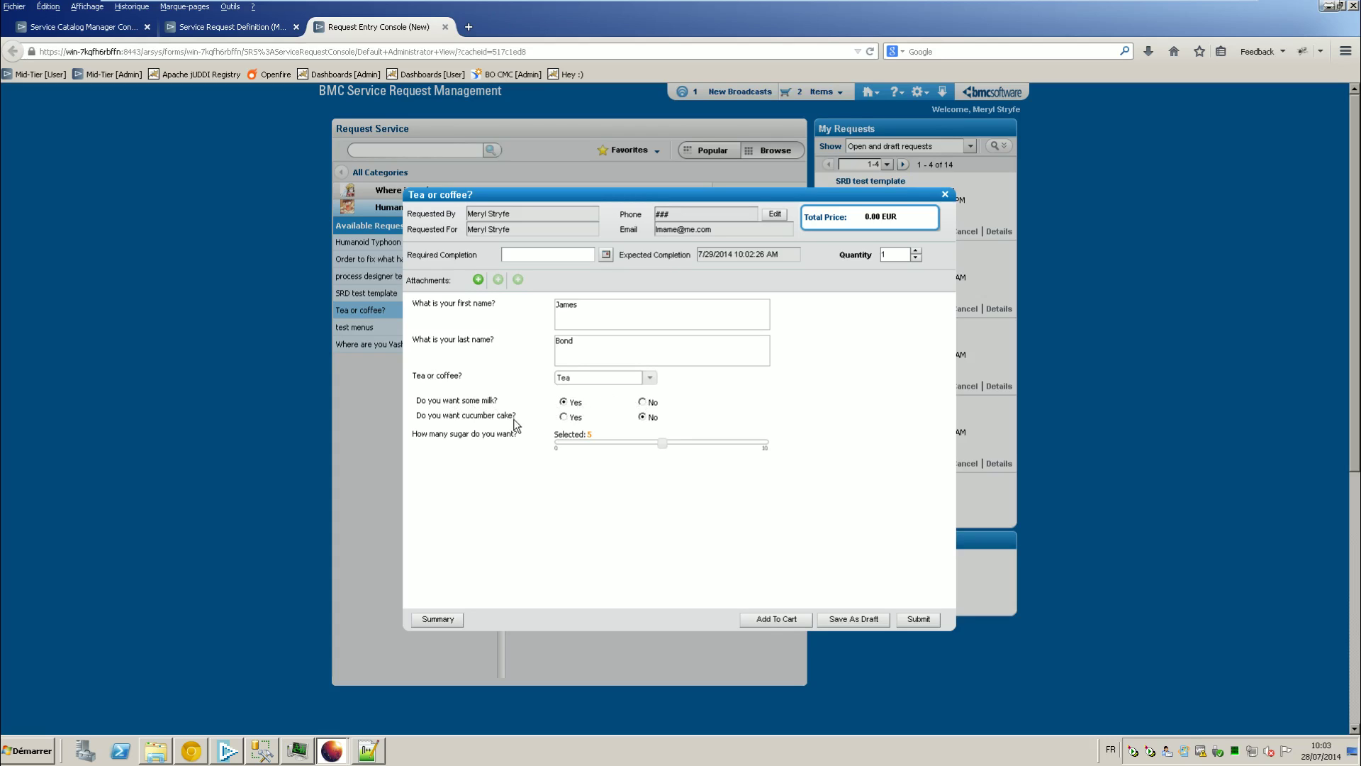
{"action": "left_click", "coordinate": [649, 378]}
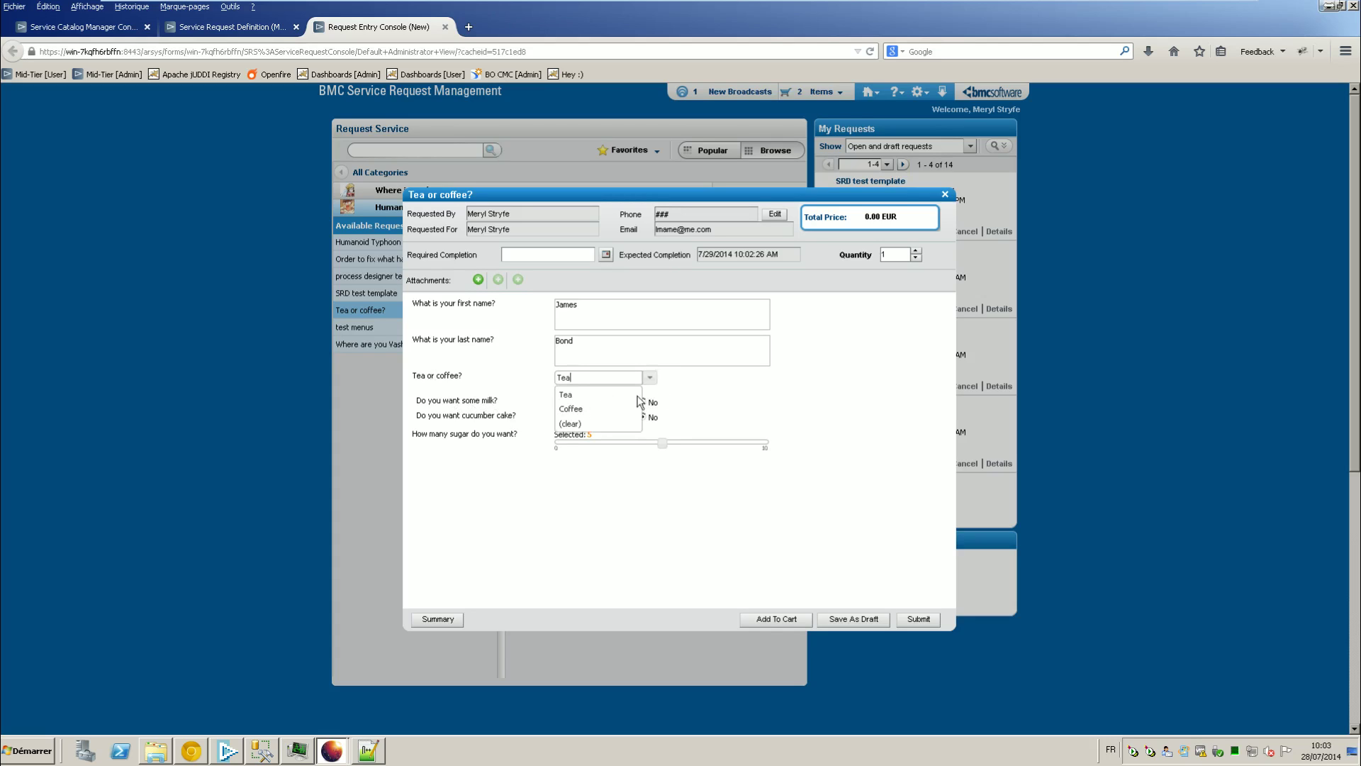
{"action": "left_click", "coordinate": [623, 410]}
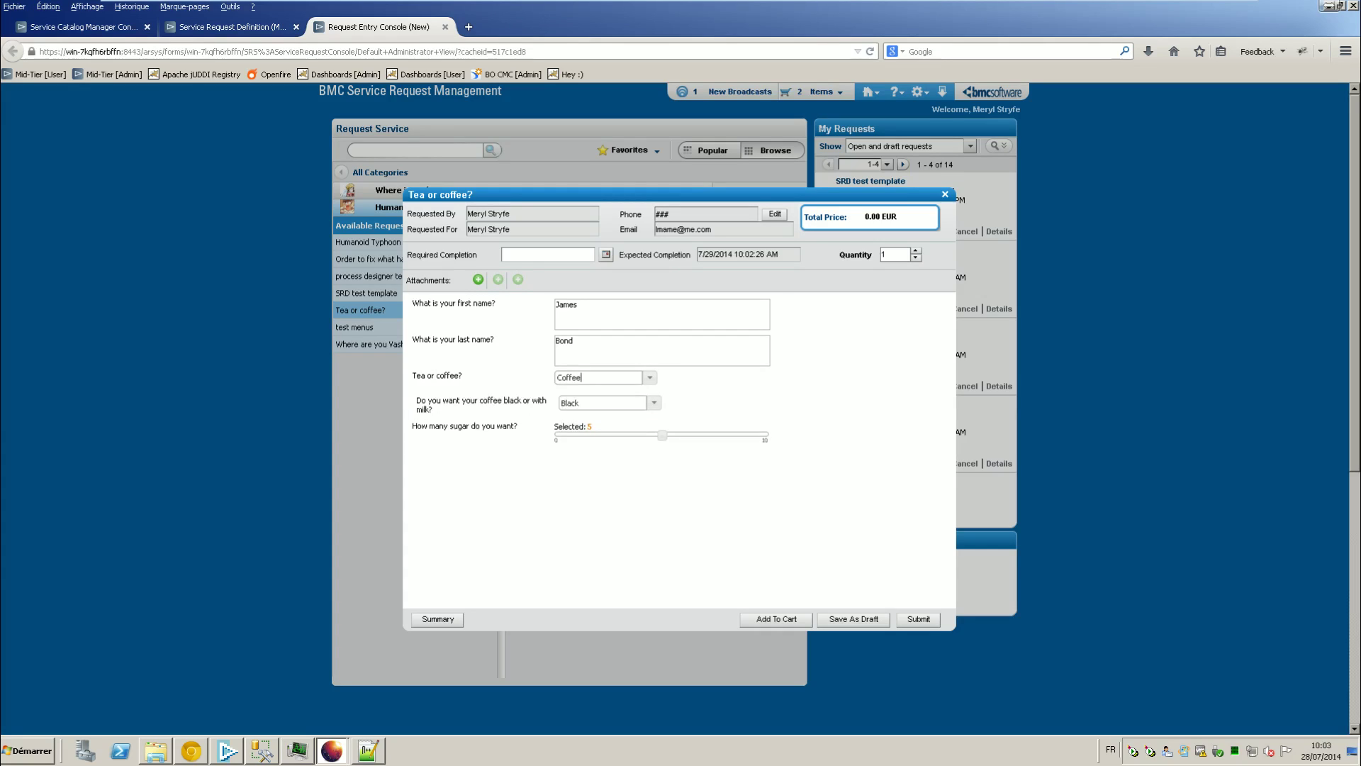
{"action": "left_click", "coordinate": [654, 403]}
{"action": "left_click", "coordinate": [471, 417]}
{"action": "left_click", "coordinate": [654, 402]}
{"action": "left_click", "coordinate": [622, 436]}
{"action": "left_click", "coordinate": [945, 195]}
{"action": "left_click", "coordinate": [241, 28]}
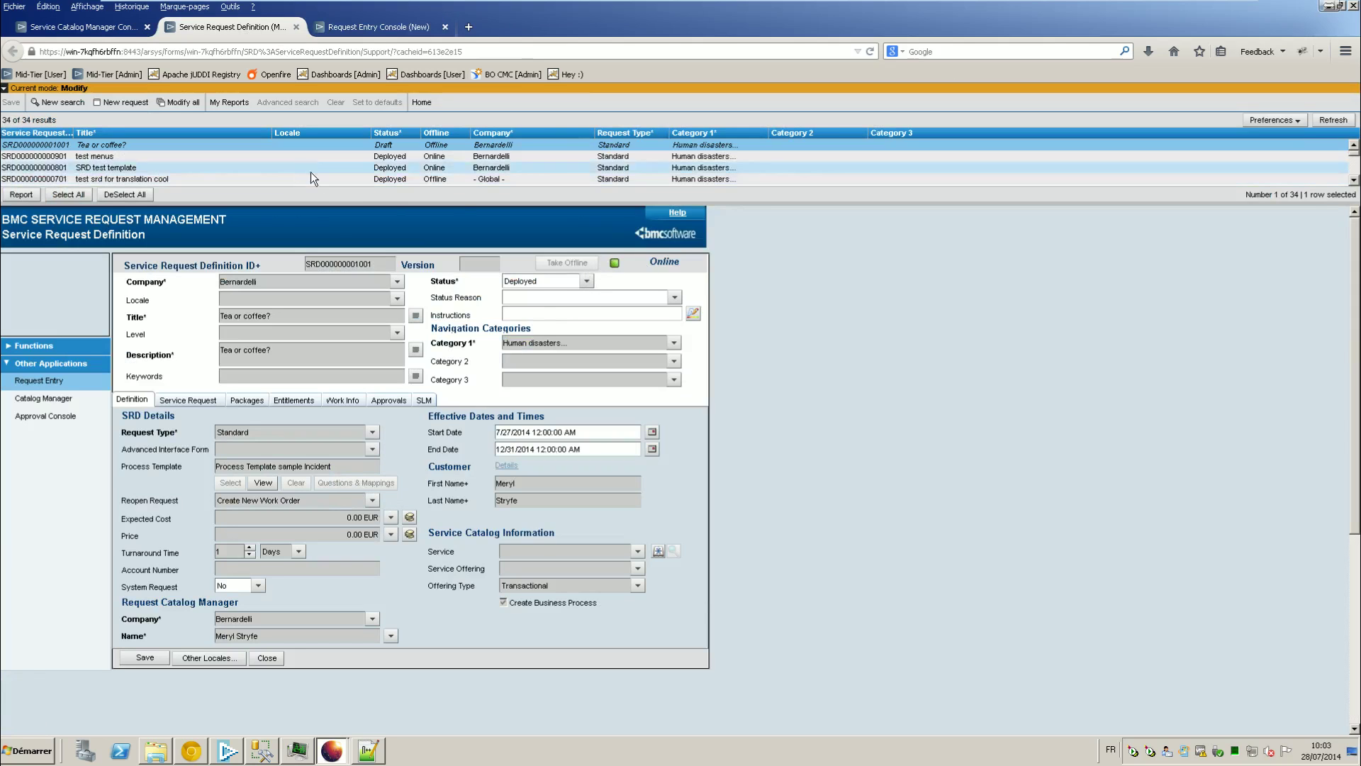
- Reload the Tea or coffee? definition, take it offline, and open Questions & Mappings
{"action": "left_click", "coordinate": [305, 146]}
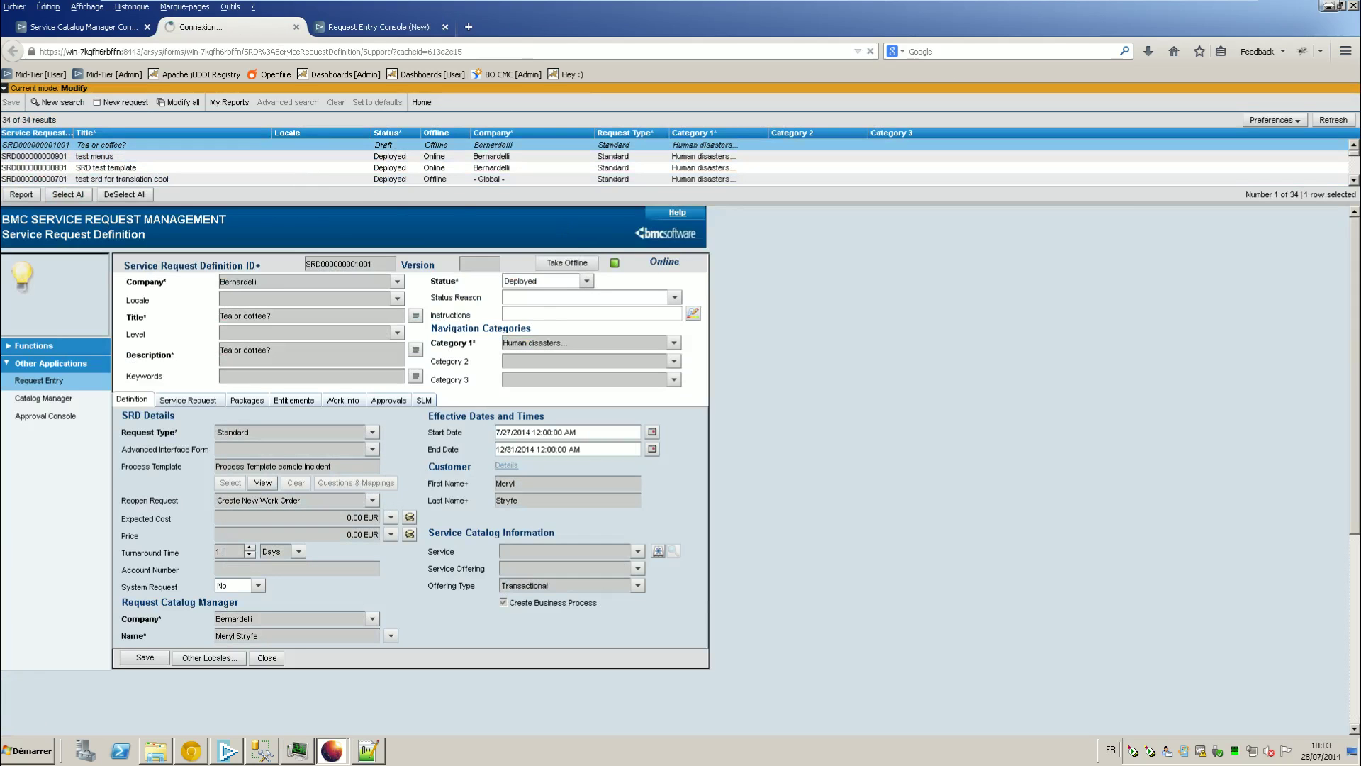
{"action": "left_click", "coordinate": [566, 262]}
{"action": "left_click", "coordinate": [381, 483]}
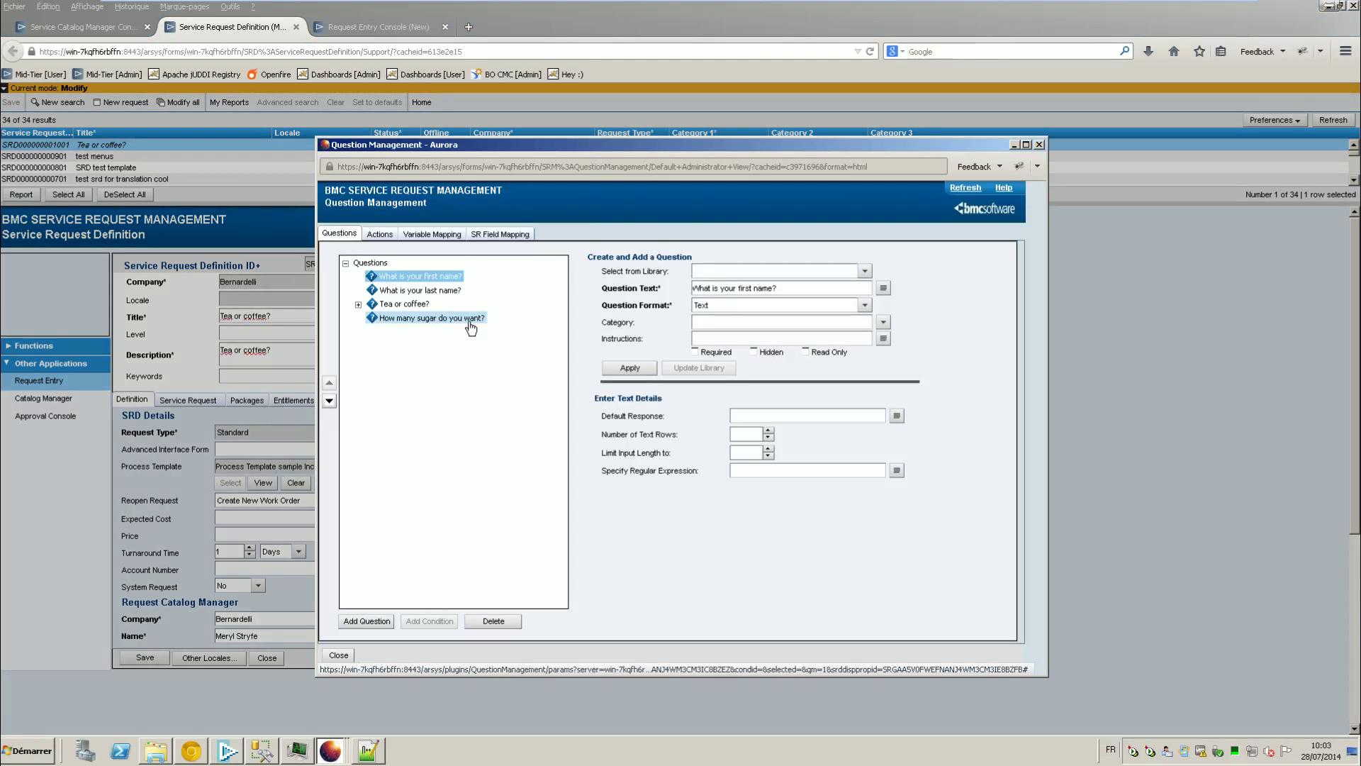
- Review the last-name, drink, Tea and Coffee follow-up, and sugar range questions in the tree
{"action": "left_click", "coordinate": [399, 291]}
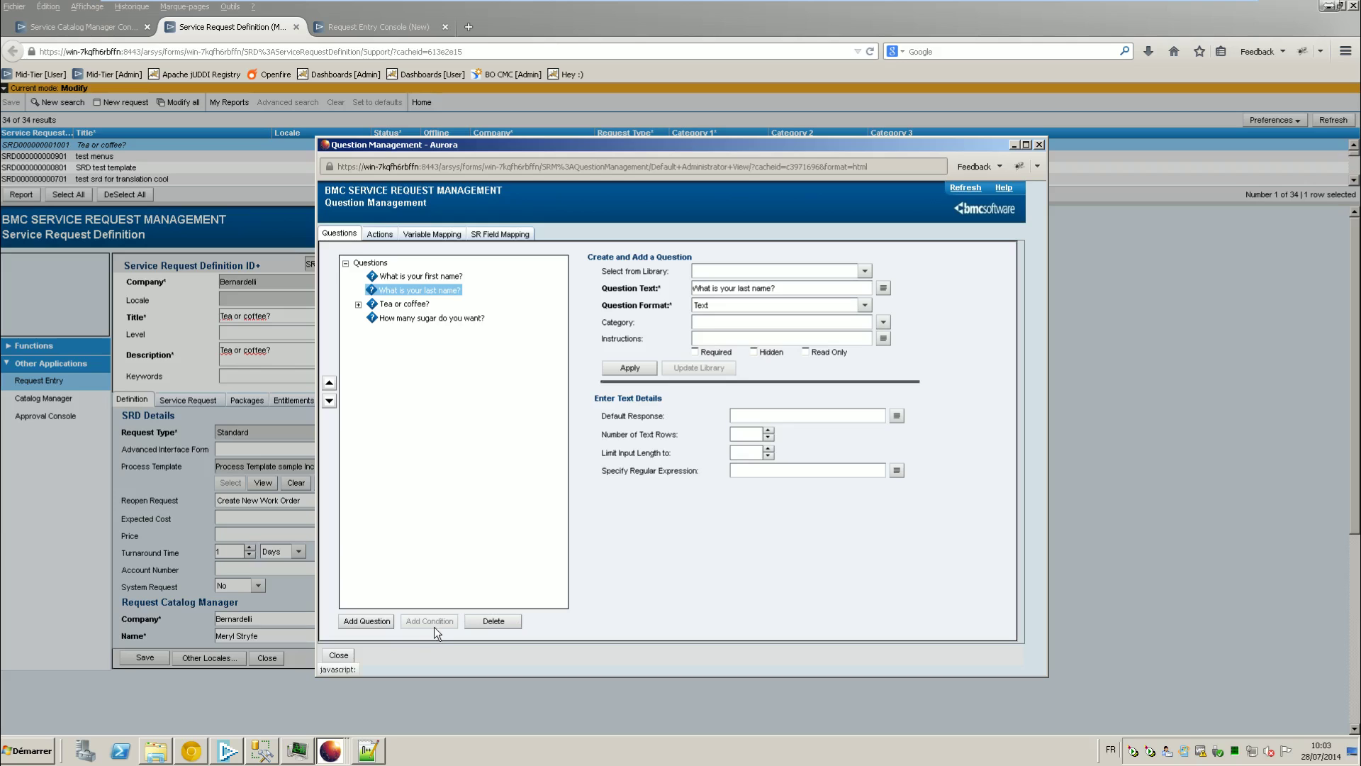
{"action": "left_click", "coordinate": [358, 304]}
{"action": "left_click", "coordinate": [403, 304]}
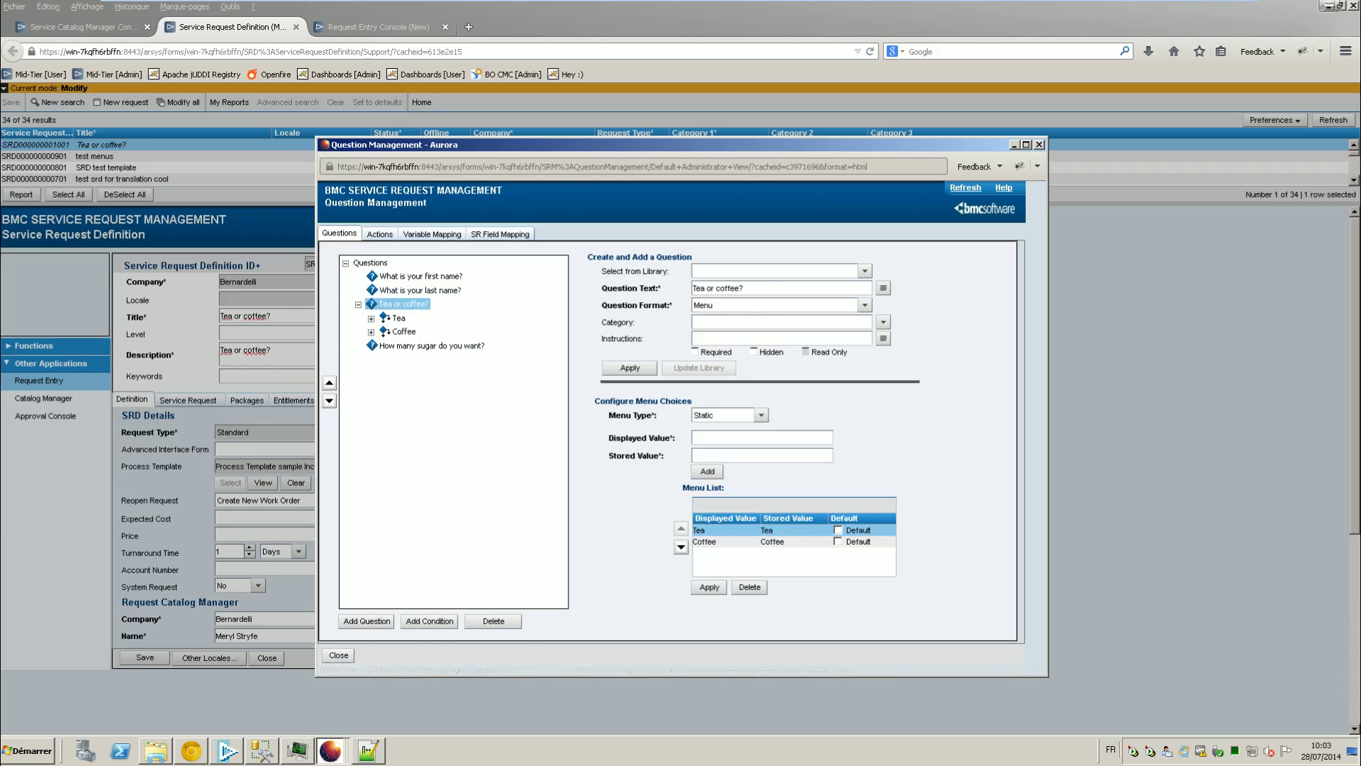
{"action": "left_click", "coordinate": [371, 332]}
{"action": "left_click", "coordinate": [454, 346]}
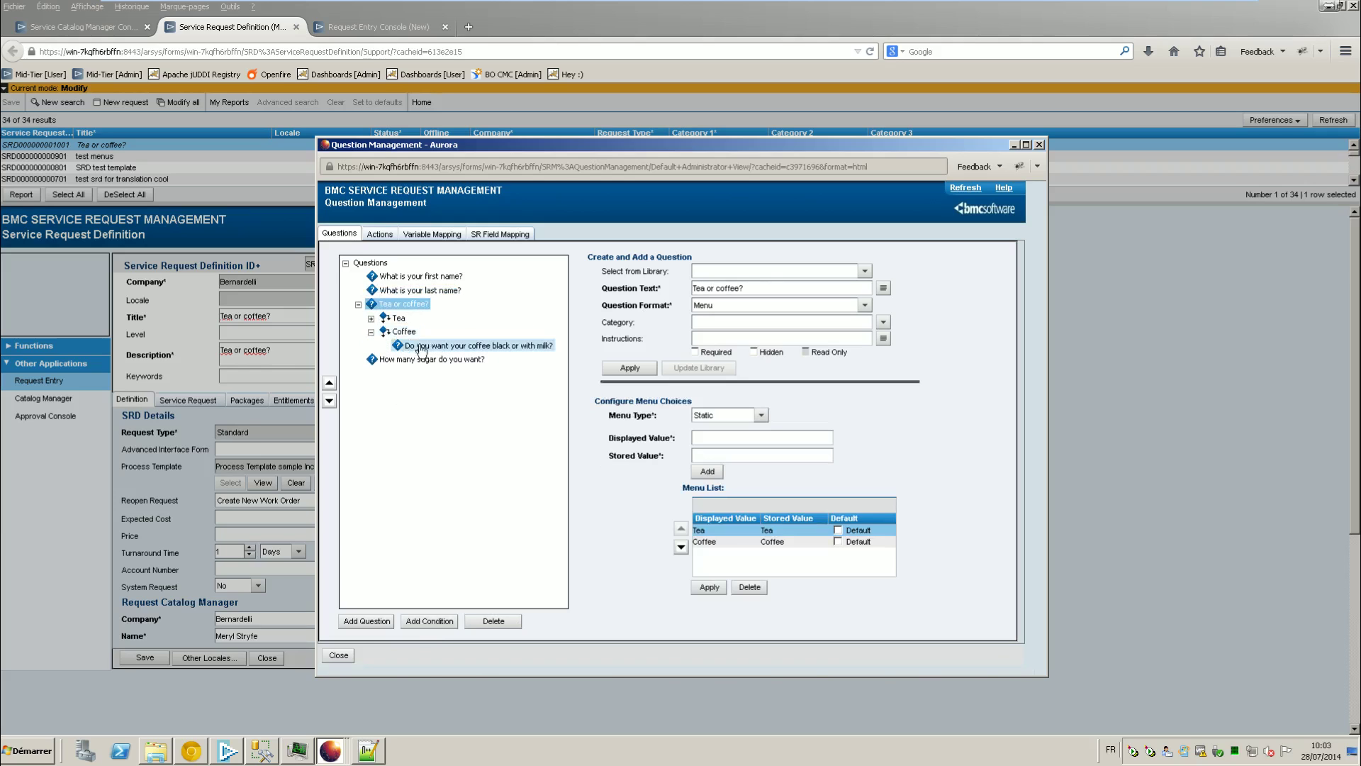
{"action": "left_click", "coordinate": [371, 319]}
{"action": "left_click", "coordinate": [426, 332]}
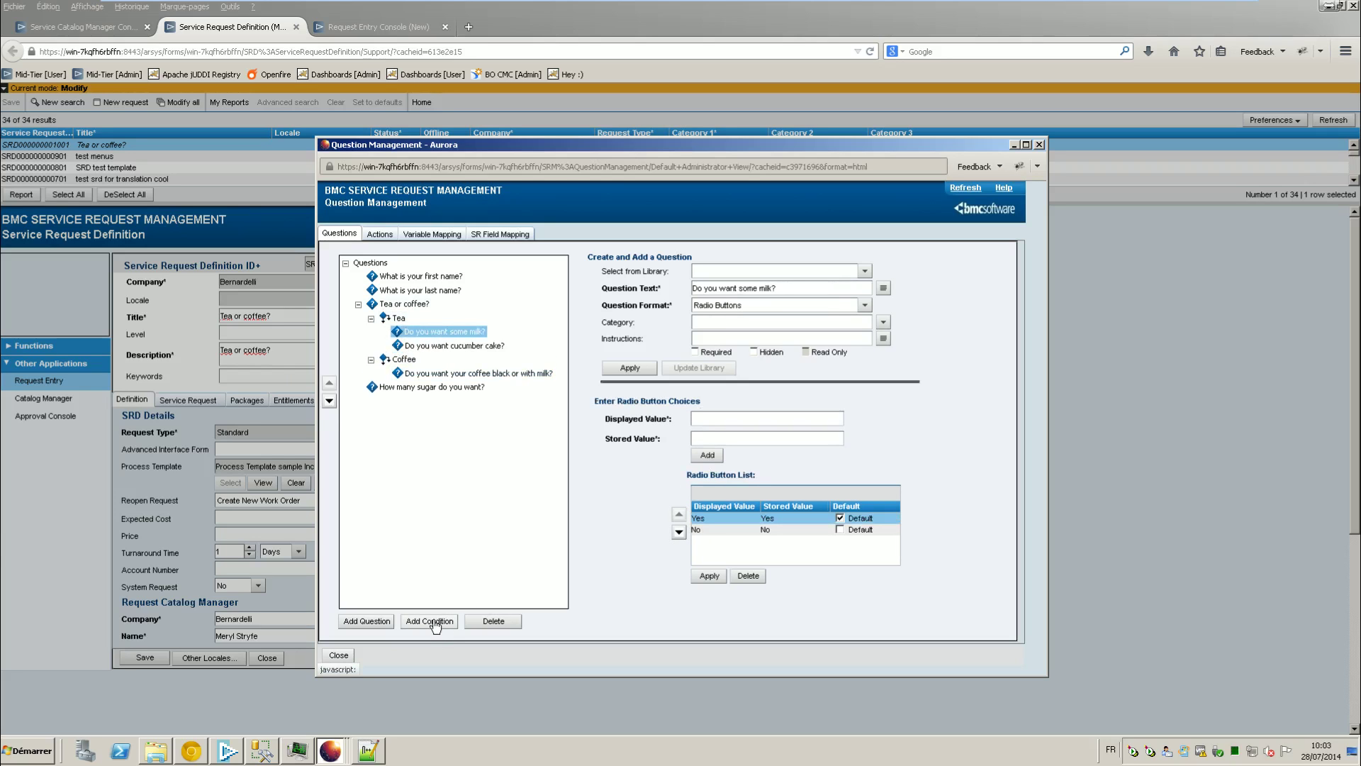
{"action": "left_click", "coordinate": [433, 346]}
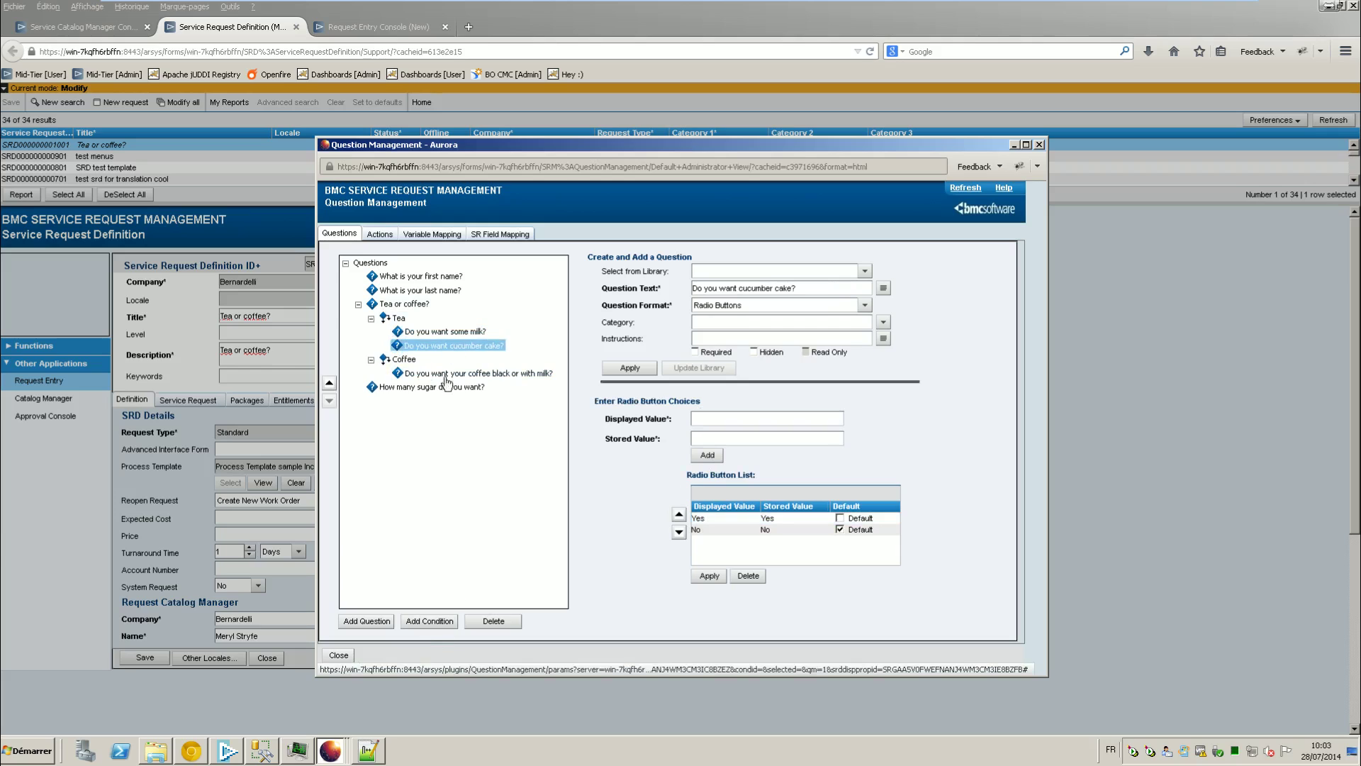
{"action": "left_click", "coordinate": [425, 386]}
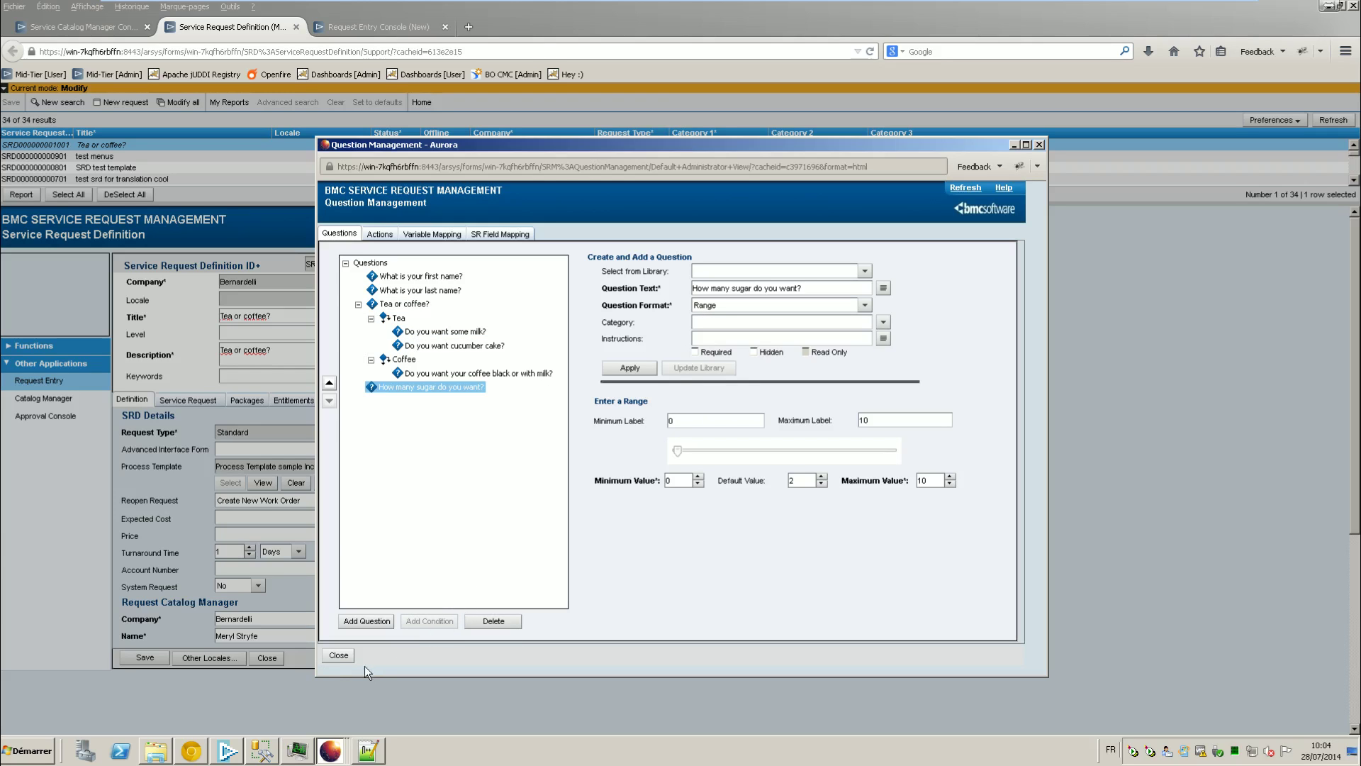
- Close Question Management and turn the Tea or coffee? definition online
{"action": "left_click", "coordinate": [348, 657]}
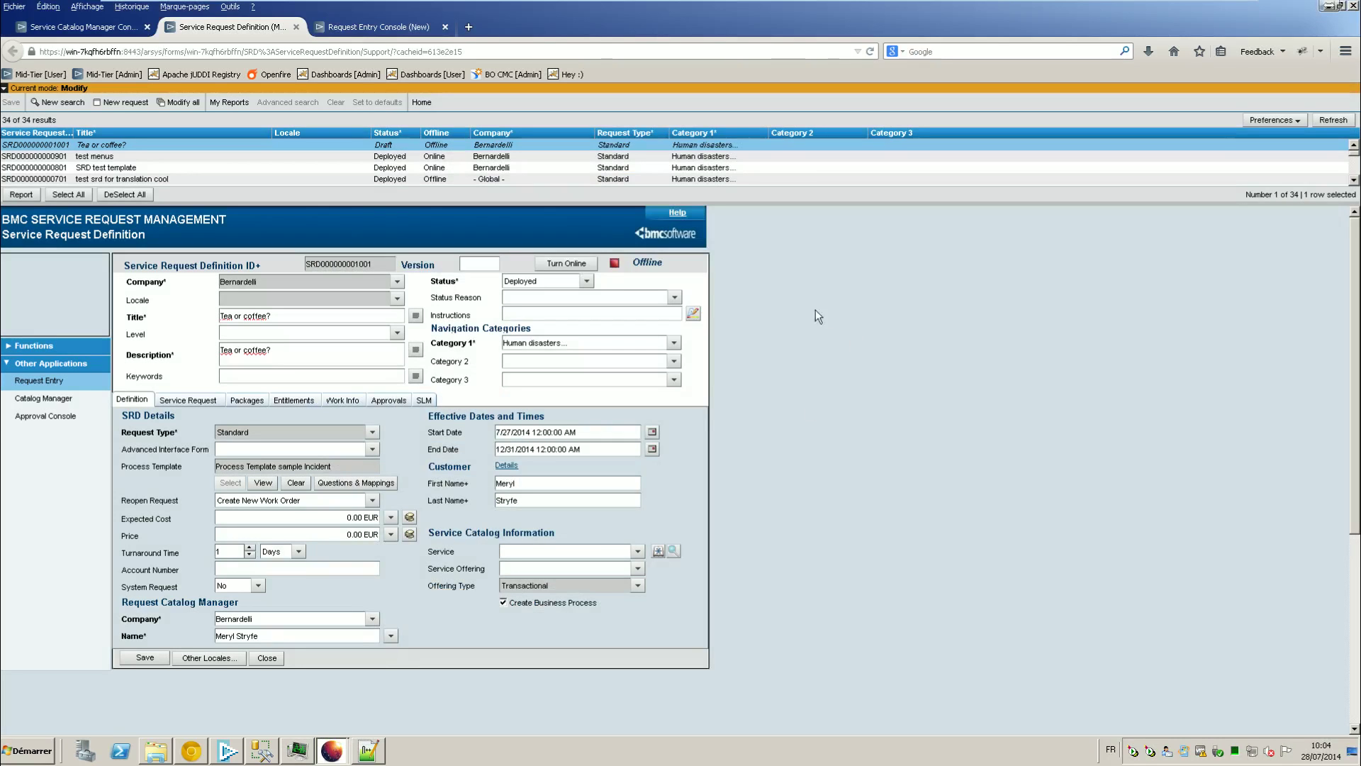
{"action": "left_click", "coordinate": [581, 265]}
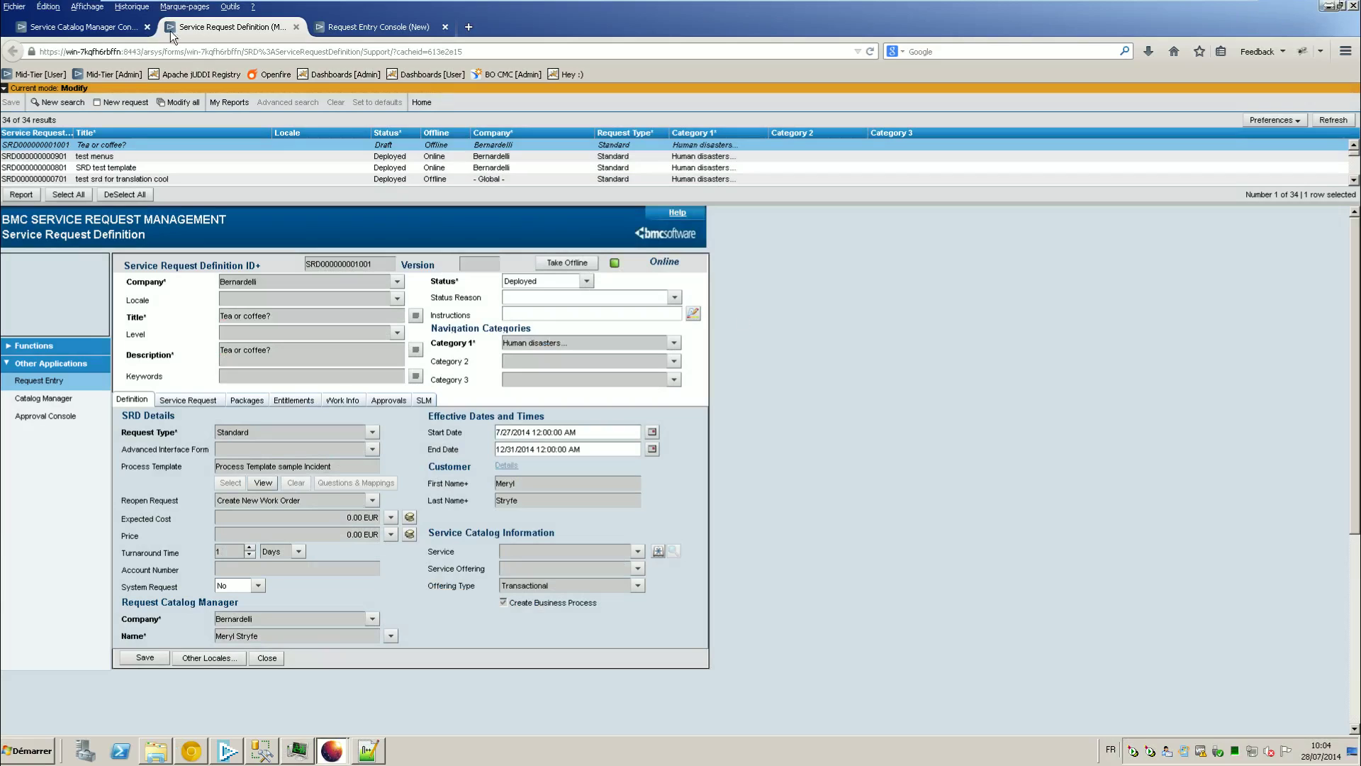